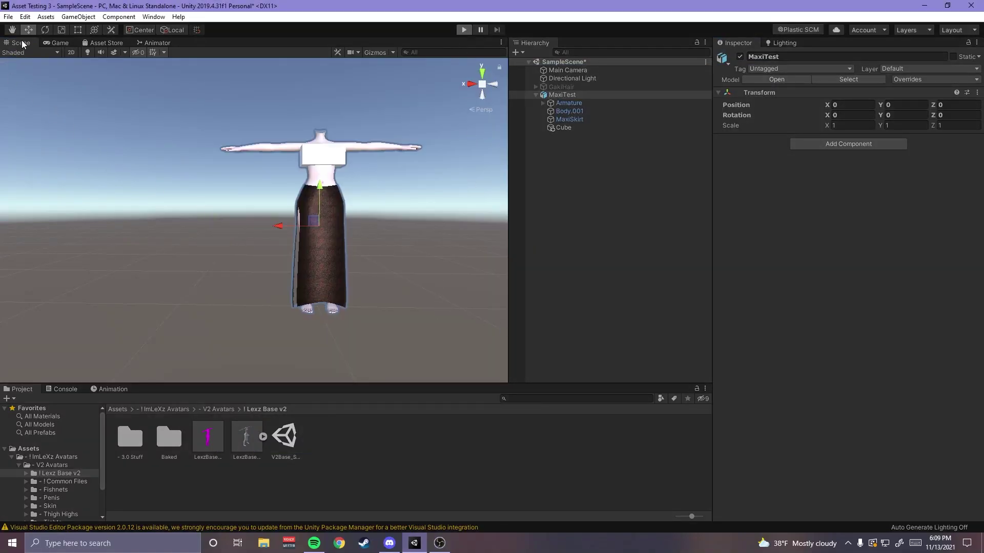
- Test the skirt's cloth physics in play mode by rotating the MaxiTest avatar about its vertical axis, ending the test when finished
scroll(201, 280, up, 3)
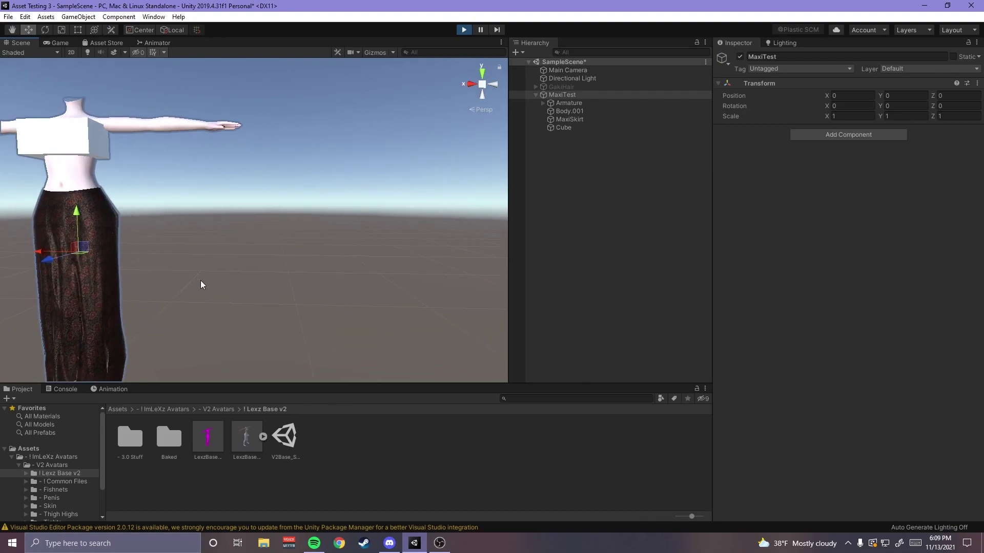
alt+drag(201, 281, 280, 283)
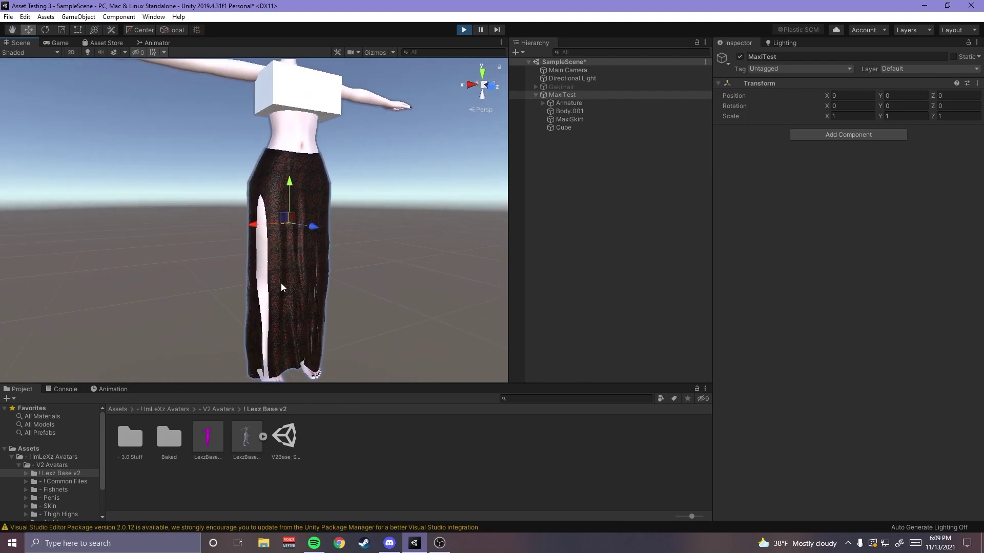
click(420, 189)
click(577, 97)
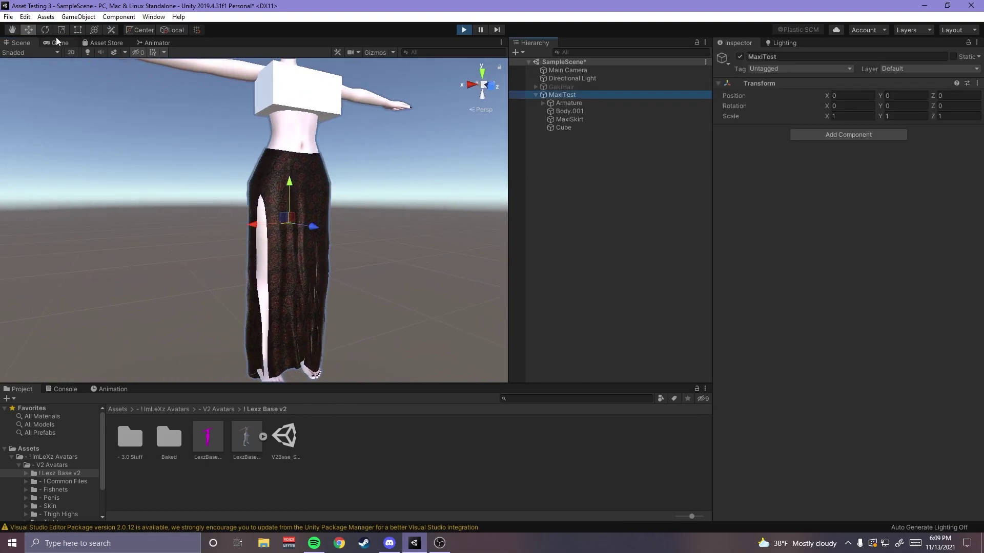
click(45, 30)
drag(300, 235, 463, 62)
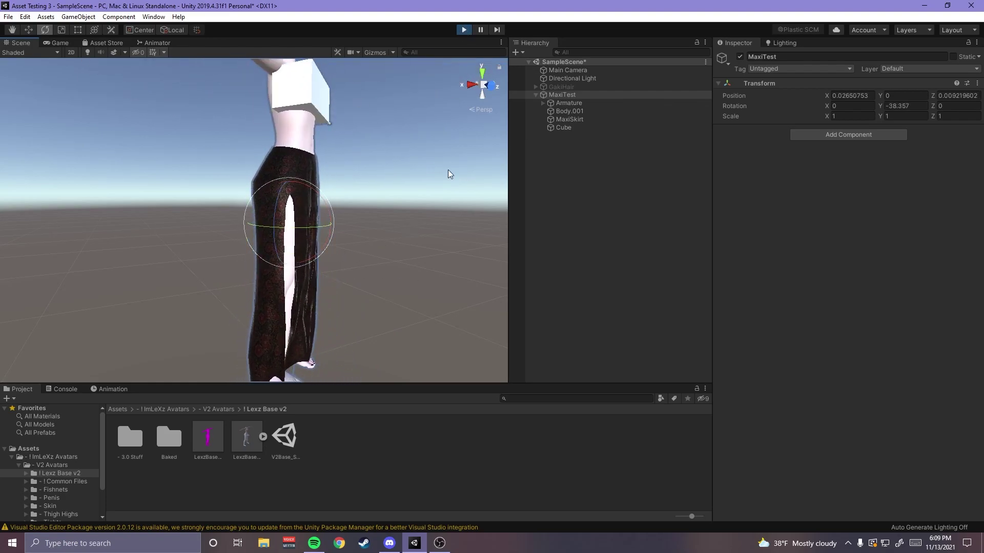
click(463, 29)
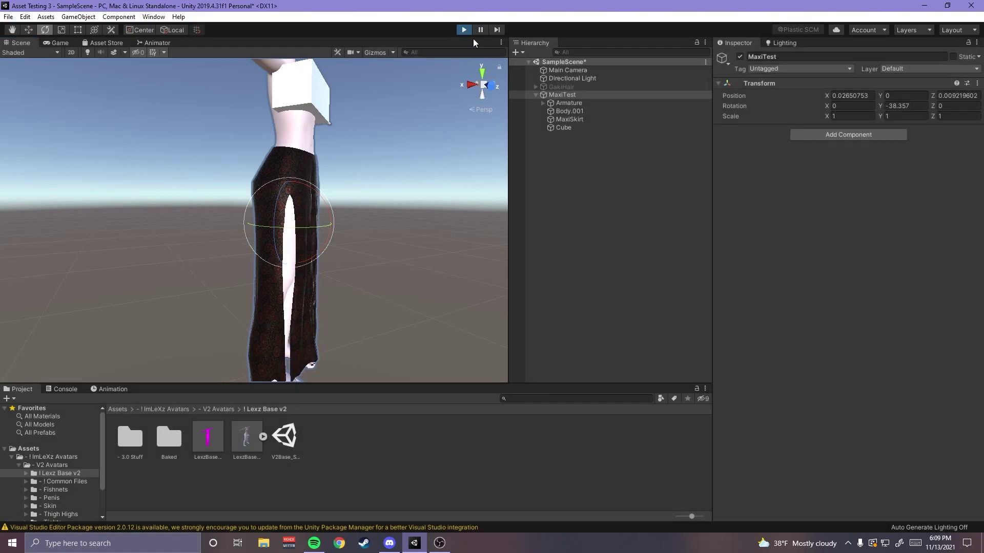
- Duplicate the MaxiTest avatar and move the copy beside the original, to about -0.653 on X
click(567, 97)
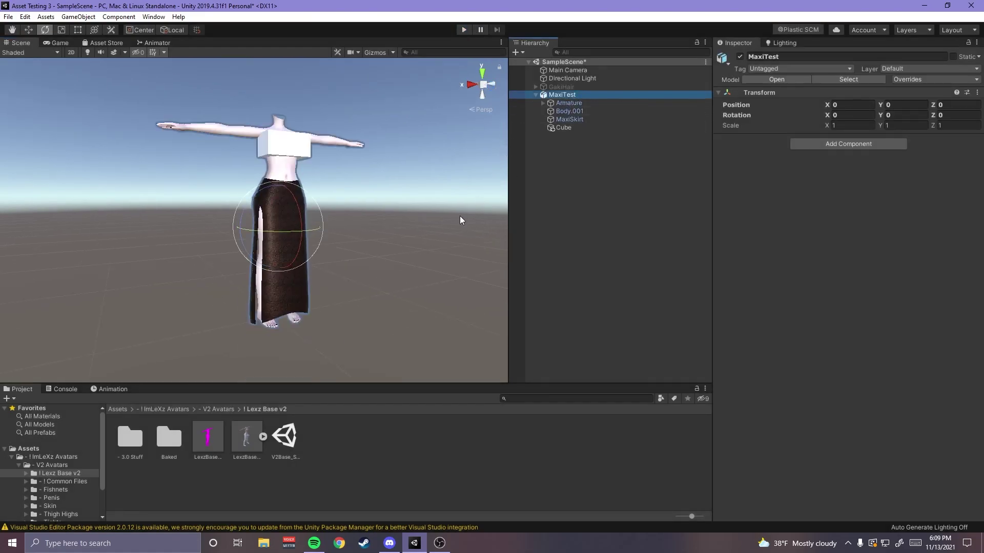
click(587, 134)
click(568, 96)
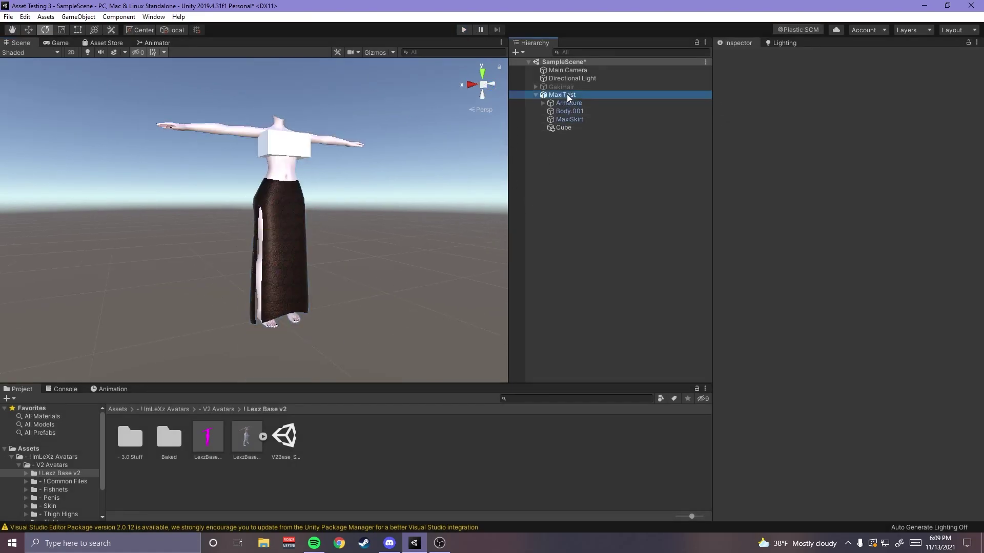
key(ctrl+d)
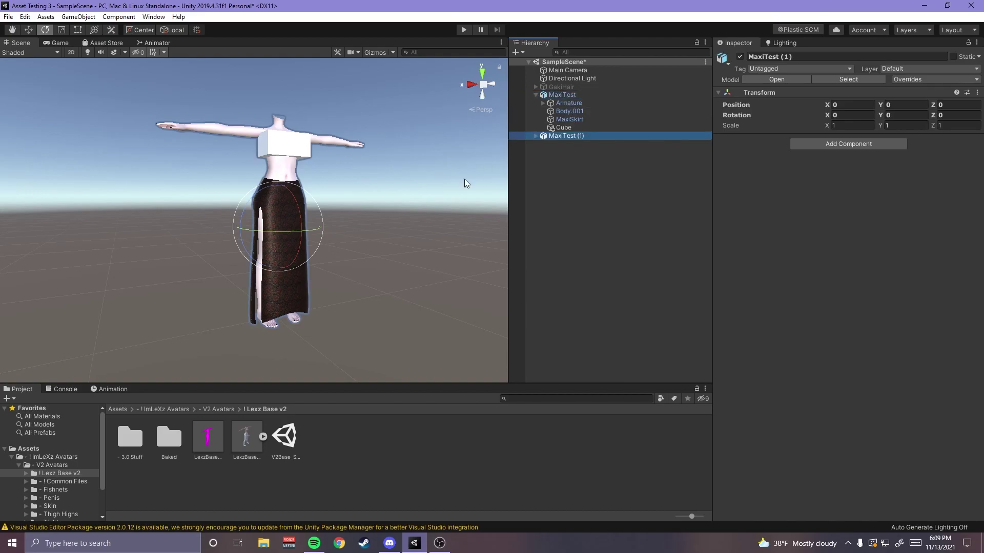
click(33, 32)
drag(238, 228, 326, 229)
- Remove the Cloth component from the MaxiSkirt object of MaxiTest (1)
middle_drag(476, 227, 352, 214)
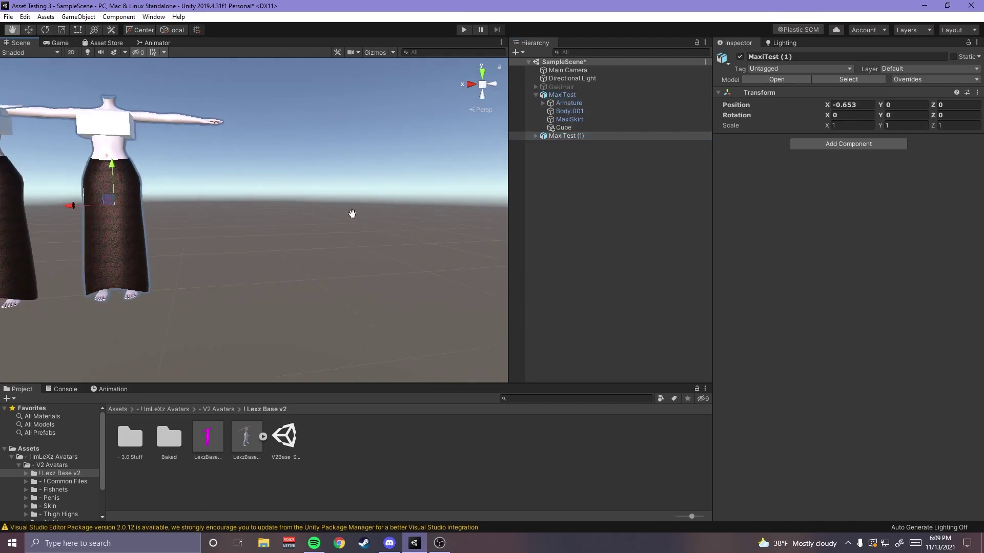
right_drag(352, 214, 260, 220)
middle_drag(259, 220, 318, 225)
scroll(318, 226, up, 4)
click(534, 137)
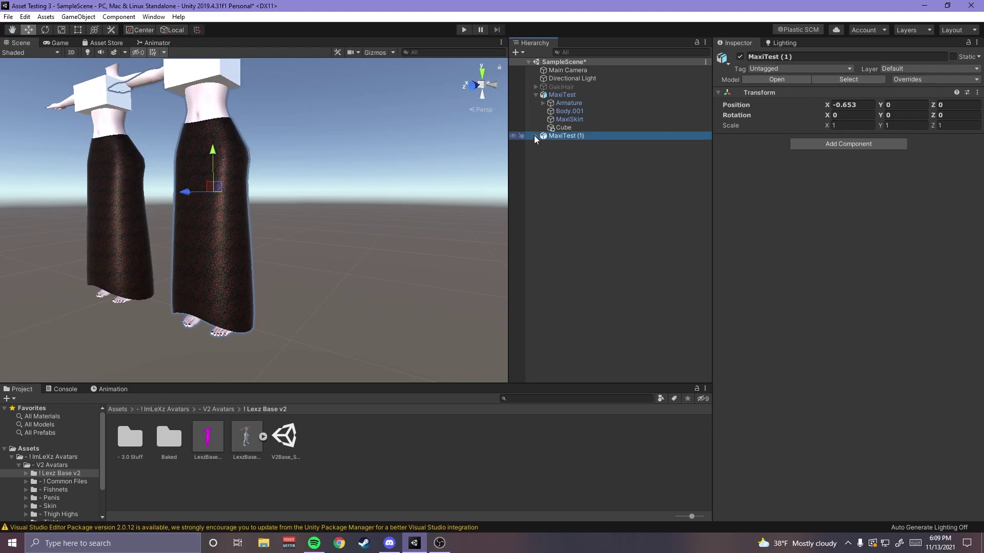
click(535, 135)
click(588, 160)
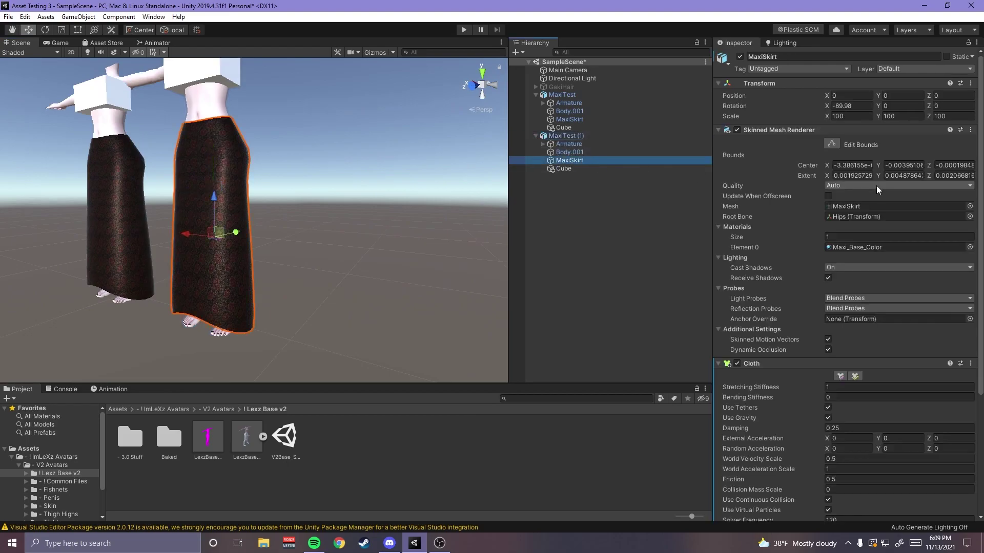
right_click(758, 363)
click(797, 394)
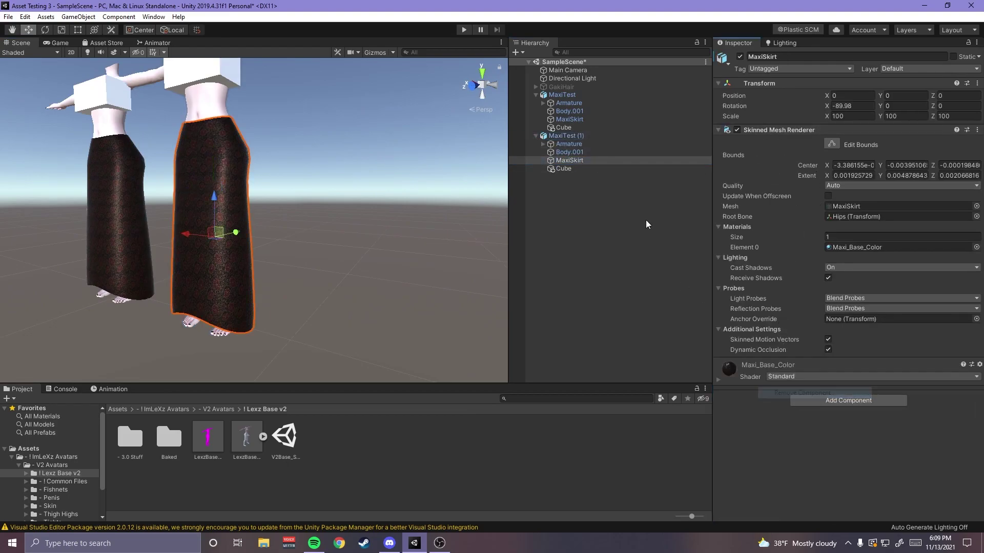
- Remove the Capsule Collider from the Hips bone in the armature of MaxiTest (1)
click(543, 144)
click(569, 152)
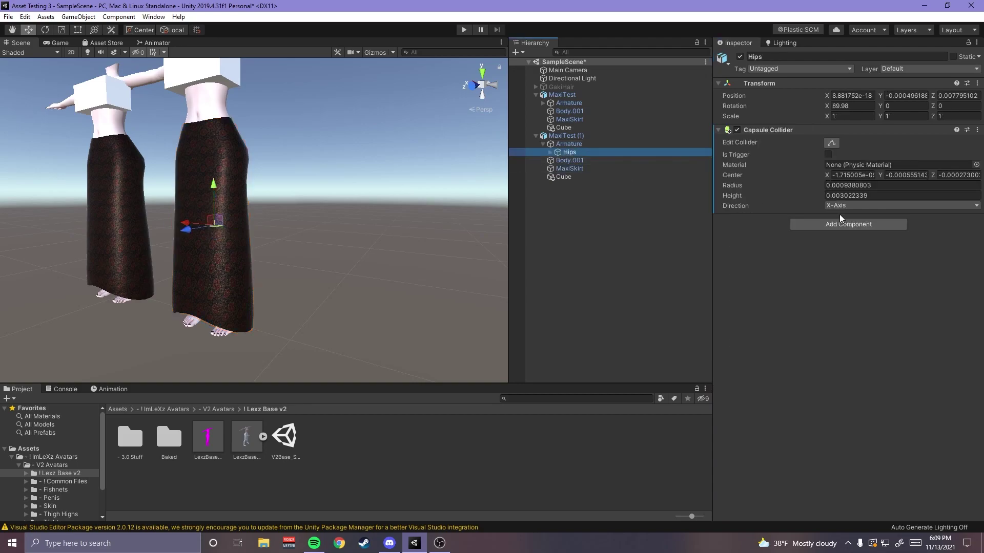
right_click(776, 130)
click(799, 164)
- Remove the Capsule Colliders from the Left leg and Right leg bones under the copy's Hips
click(551, 152)
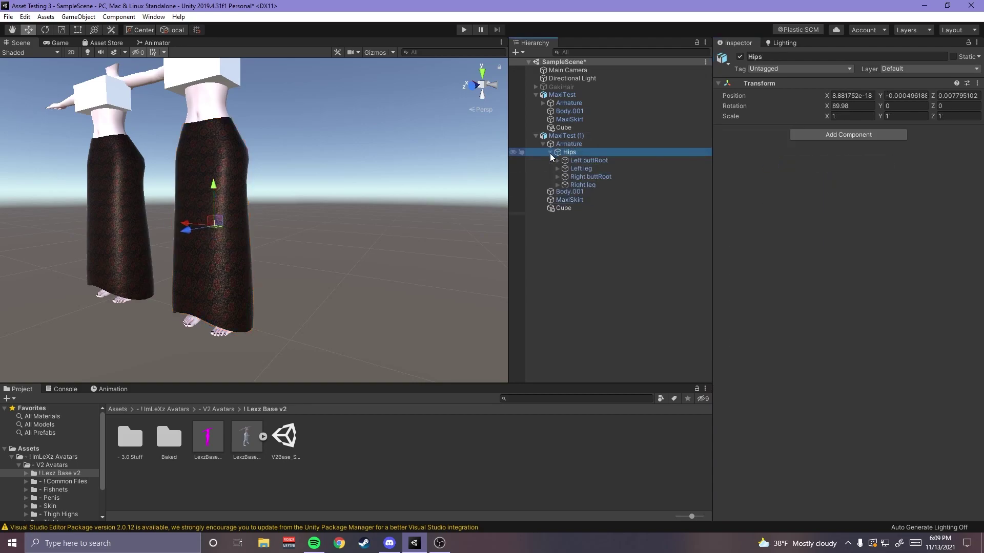
click(580, 169)
right_click(772, 131)
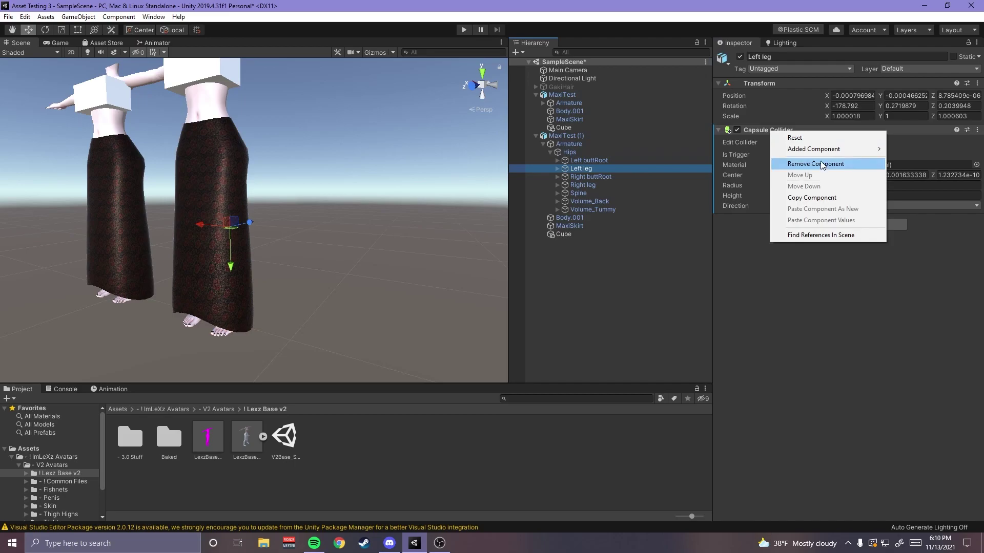
click(822, 164)
click(583, 185)
right_click(752, 134)
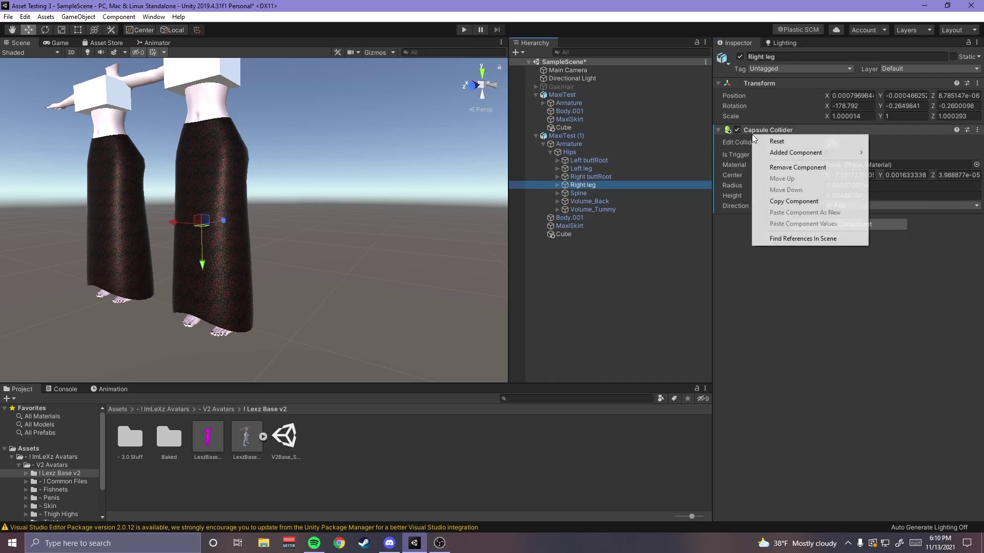
click(789, 169)
- Remove the Capsule Colliders from the Right knee and Left knee bones of the copied avatar
click(558, 185)
click(558, 169)
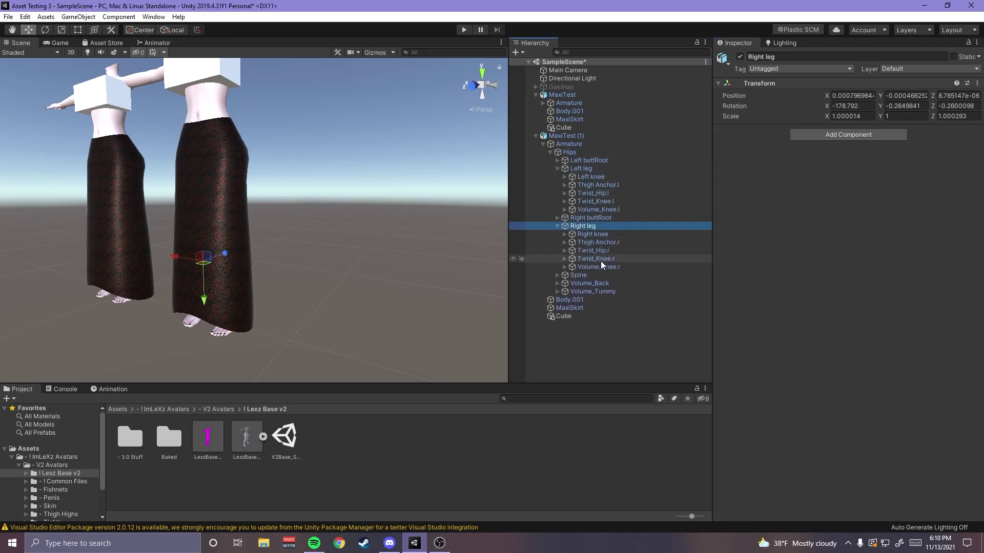
click(593, 234)
right_click(764, 128)
click(809, 161)
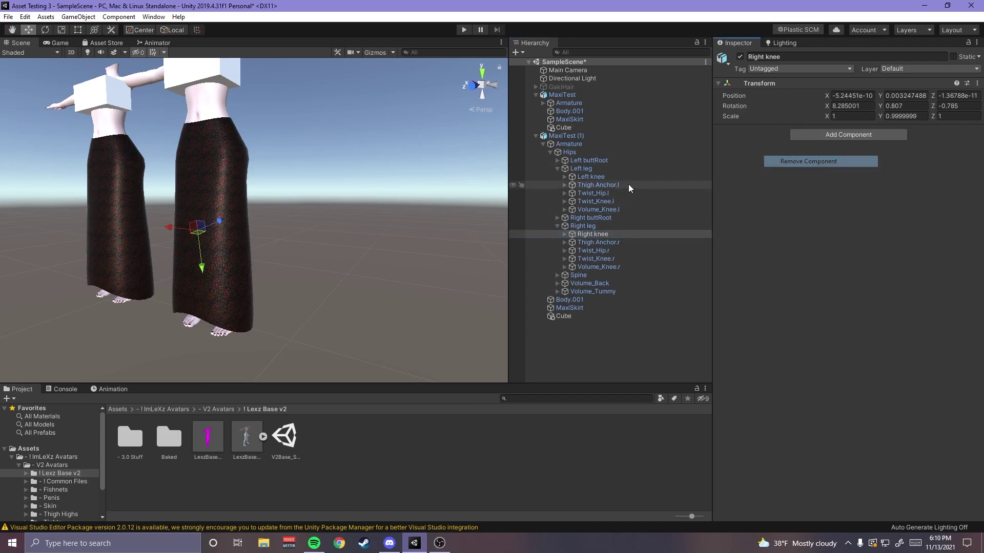
click(614, 177)
right_click(795, 130)
click(833, 163)
- Examine the copied avatar's skirt and its side slit from several angles
scroll(314, 203, up, 2)
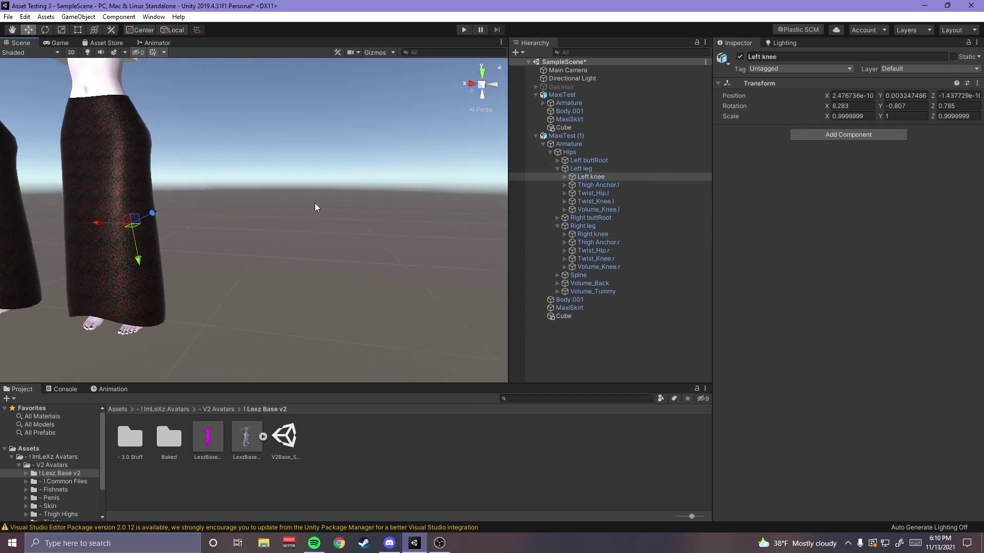
alt+drag(315, 203, 319, 237)
alt+right_drag(319, 238, 215, 259)
alt+drag(215, 260, 266, 246)
alt+right_drag(267, 246, 315, 234)
middle_drag(316, 233, 328, 235)
scroll(376, 267, down, 5)
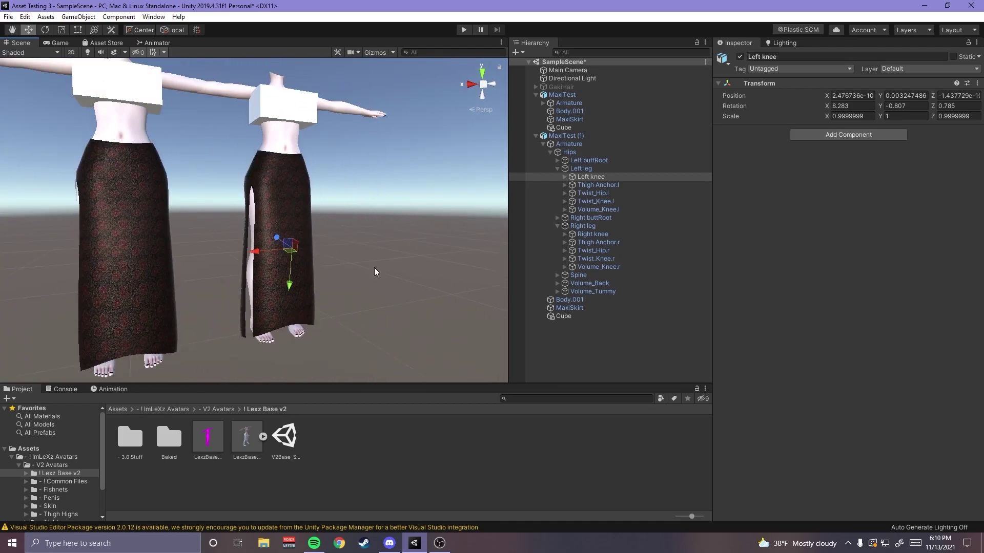
alt+right_drag(417, 280, 360, 269)
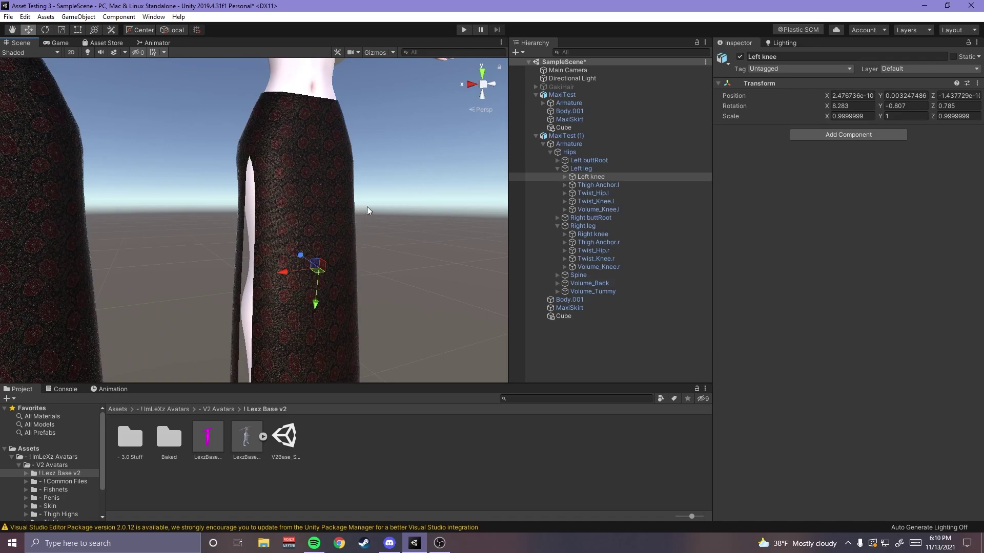
- Add a Capsule Collider component to the Hips bone of MaxiTest (1)
click(610, 153)
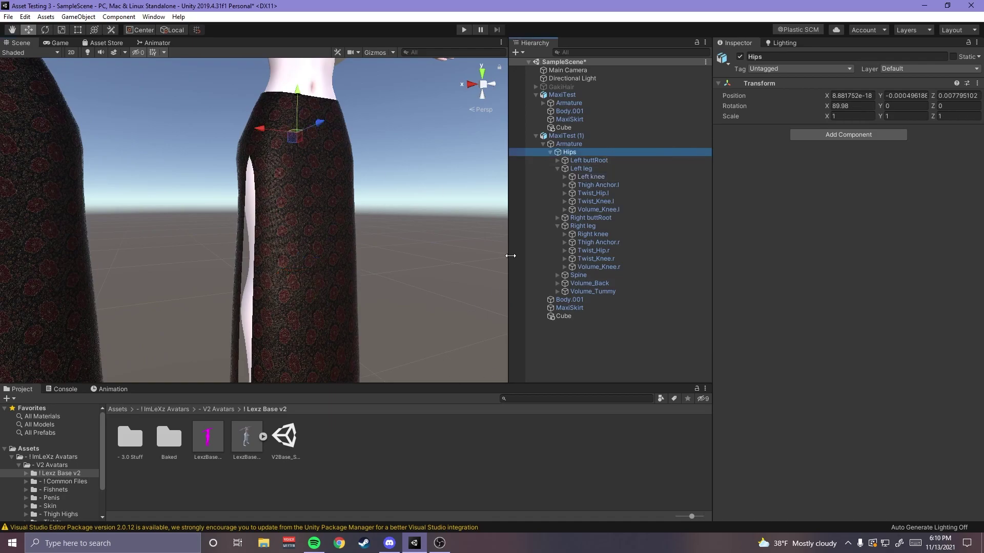
click(846, 137)
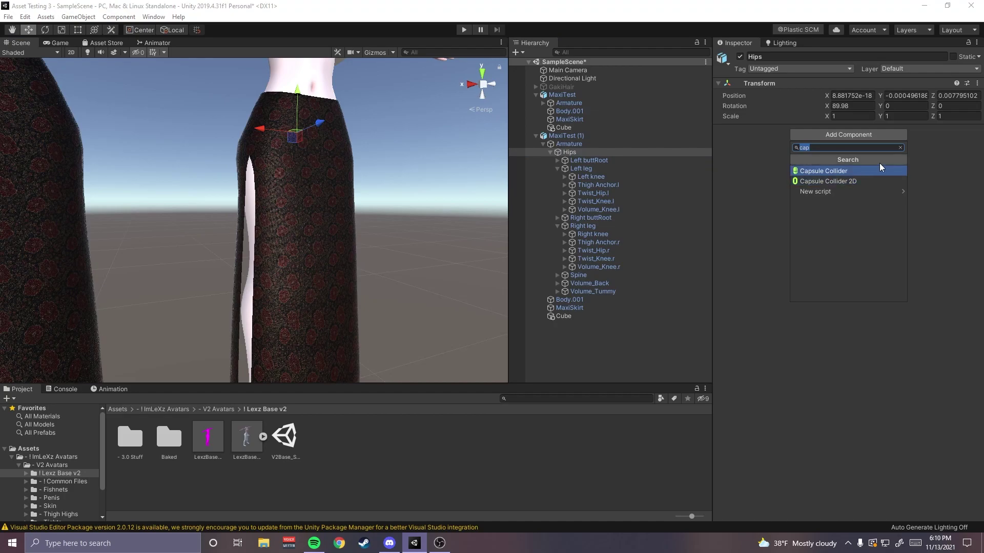
click(901, 148)
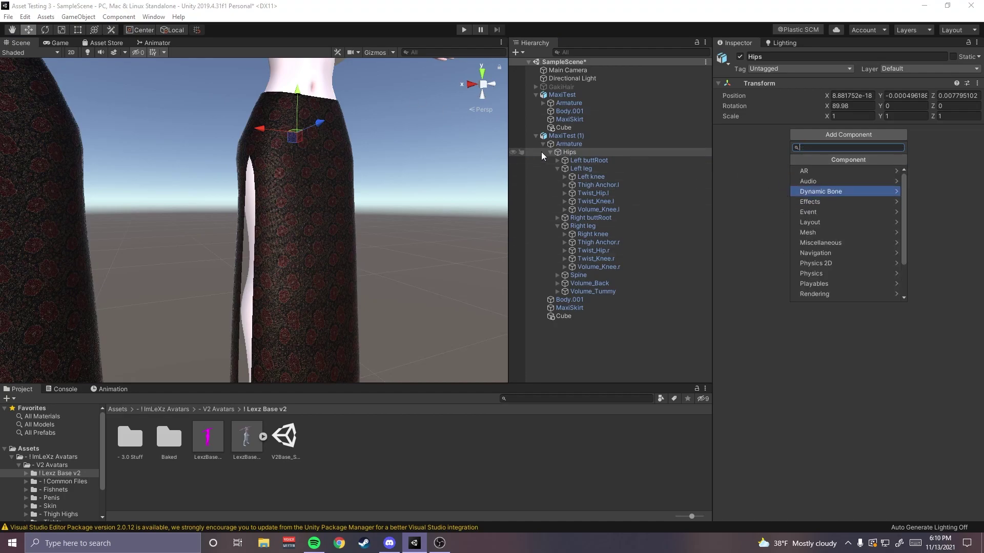
click(855, 134)
click(858, 136)
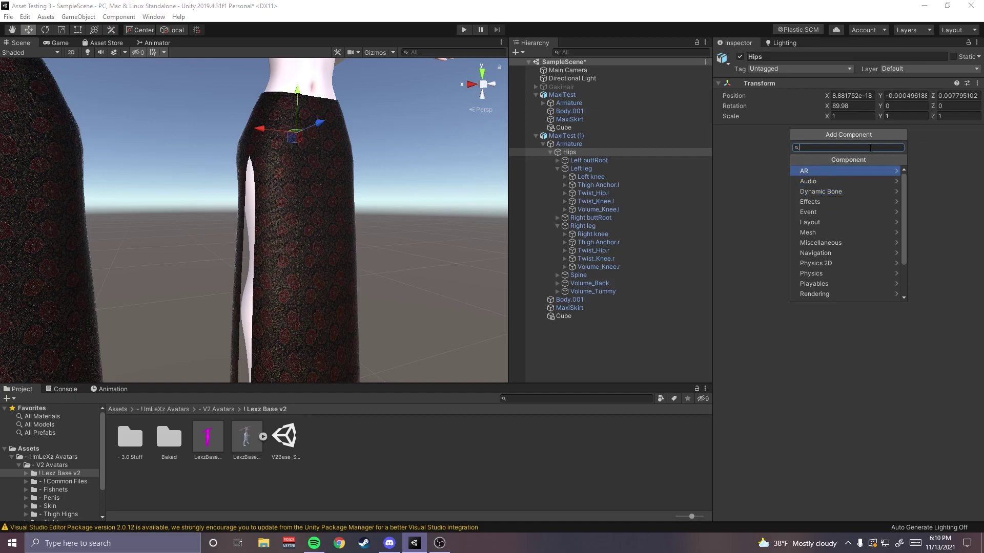
text(cap)
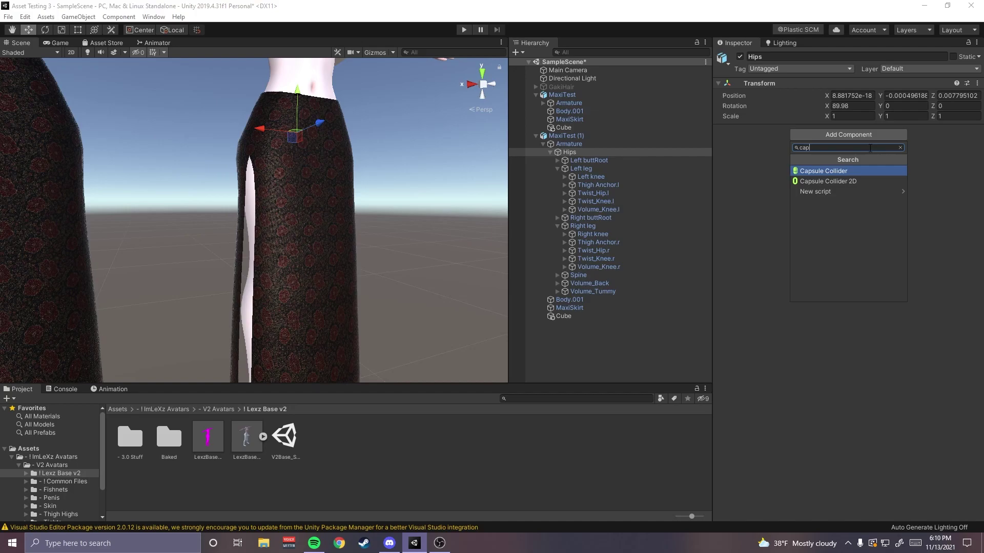
click(848, 169)
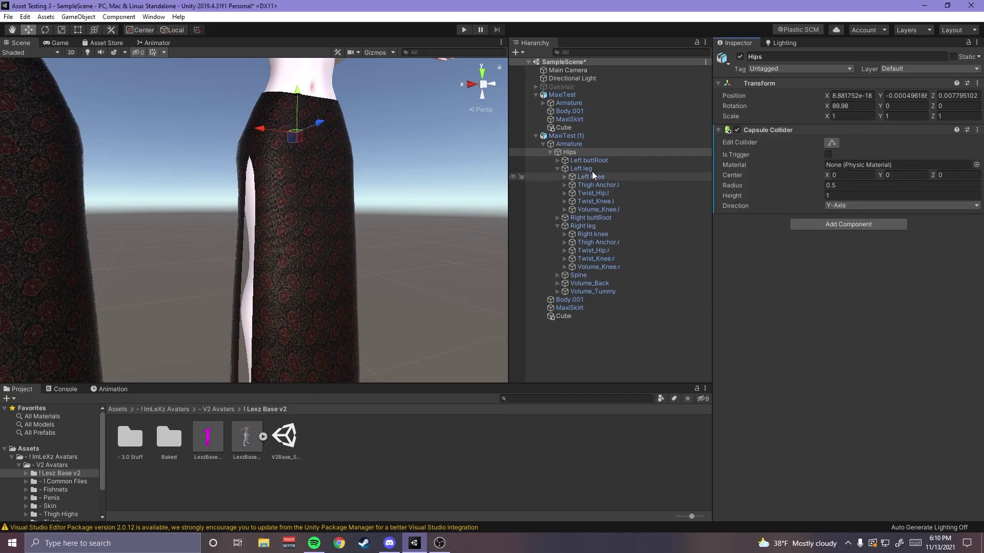
- Set the Hips collider's radius to 0.54 and turn on gizmo display in the Scene view
scroll(369, 244, down, 10)
scroll(372, 242, up, 2)
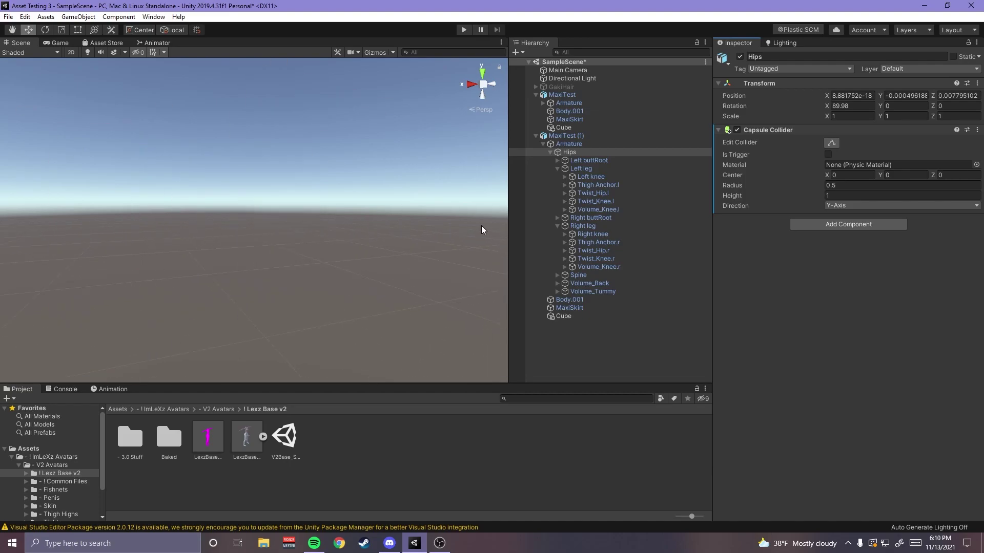
scroll(482, 227, down, 1)
drag(818, 185, 827, 187)
click(376, 53)
scroll(340, 203, down, 8)
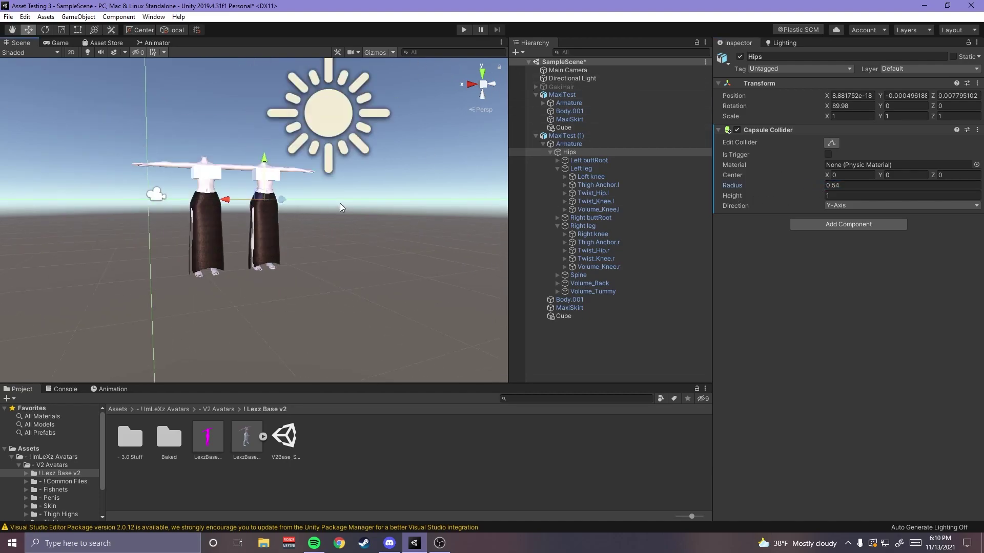
scroll(340, 202, up, 10)
scroll(341, 225, down, 2)
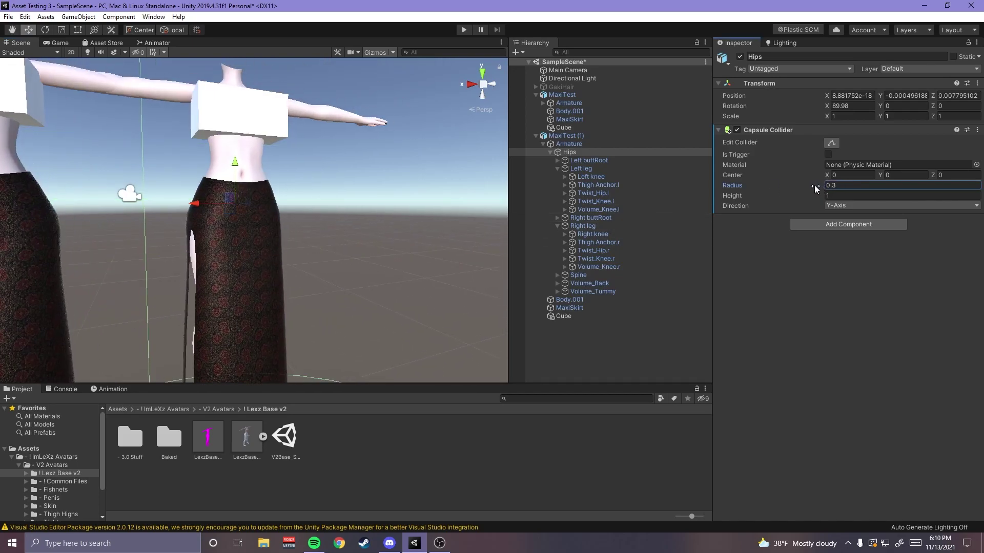
- Shrink the Hips capsule collider to a height of 0 and a radius of 0.0009
drag(819, 186, 814, 187)
click(840, 196)
text(0)
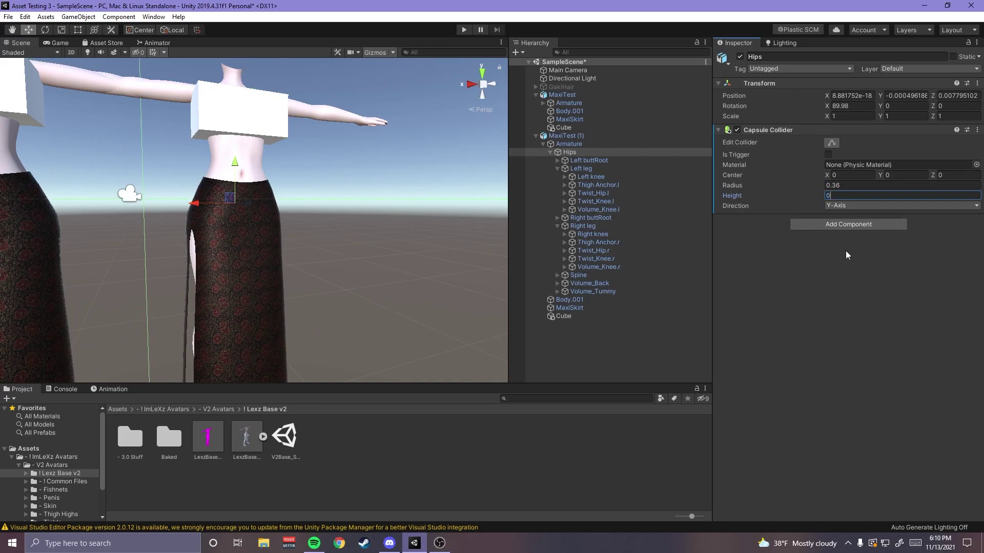
click(822, 185)
drag(821, 185, 815, 186)
click(844, 186)
click(845, 186)
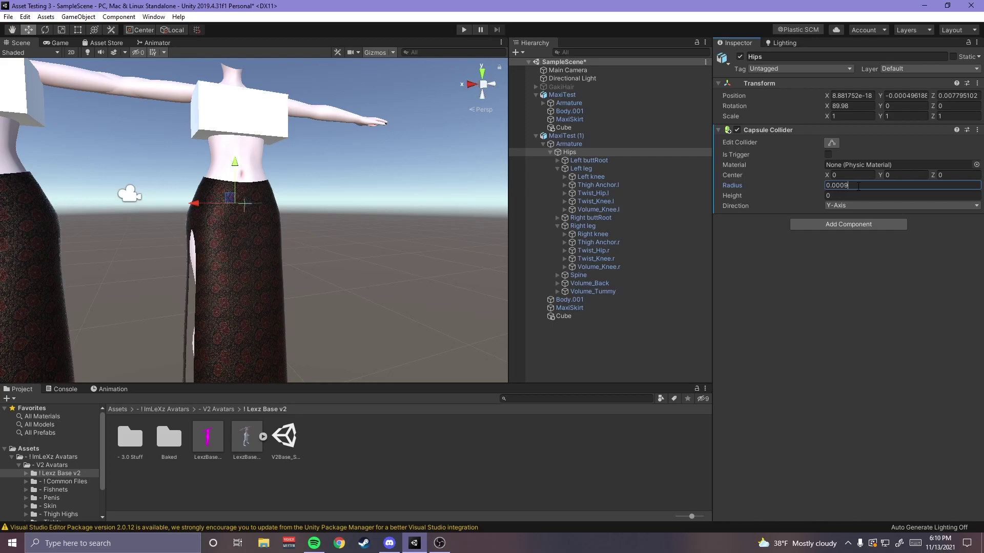
- Set the Hips capsule collider's direction to X-Axis and check it around the avatar's hips
click(830, 193)
click(865, 207)
click(859, 220)
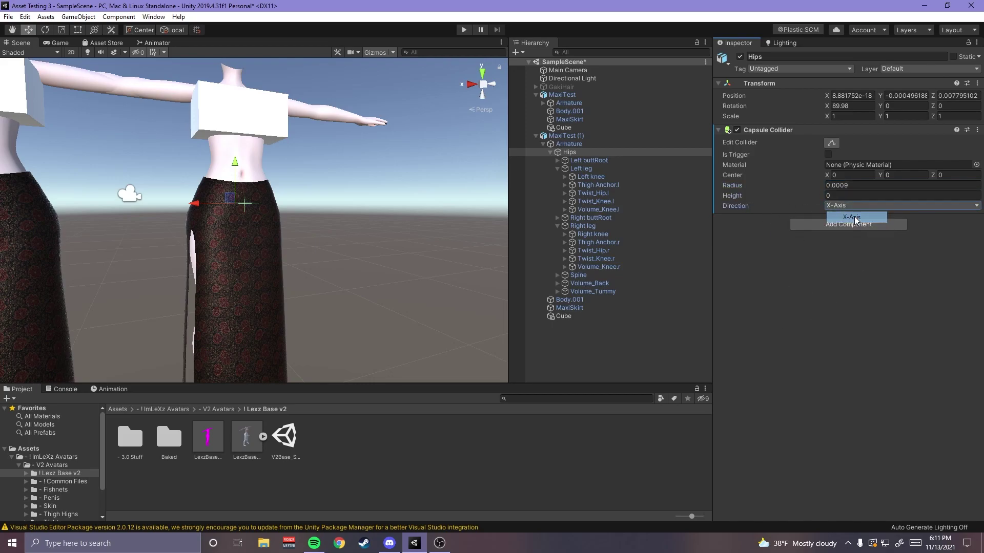
right_drag(379, 200, 354, 204)
scroll(315, 228, up, 5)
right_drag(315, 232, 363, 286)
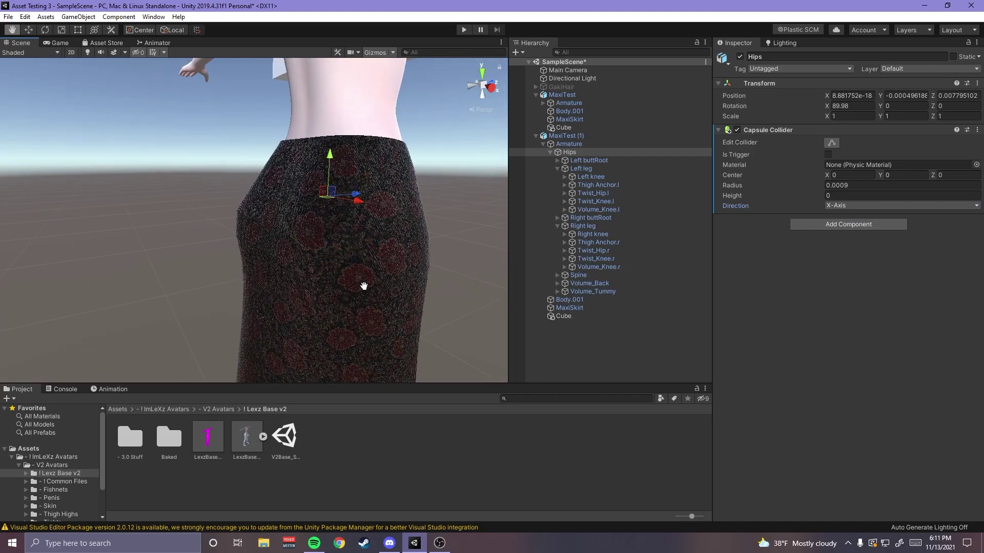
right_drag(287, 284, 367, 277)
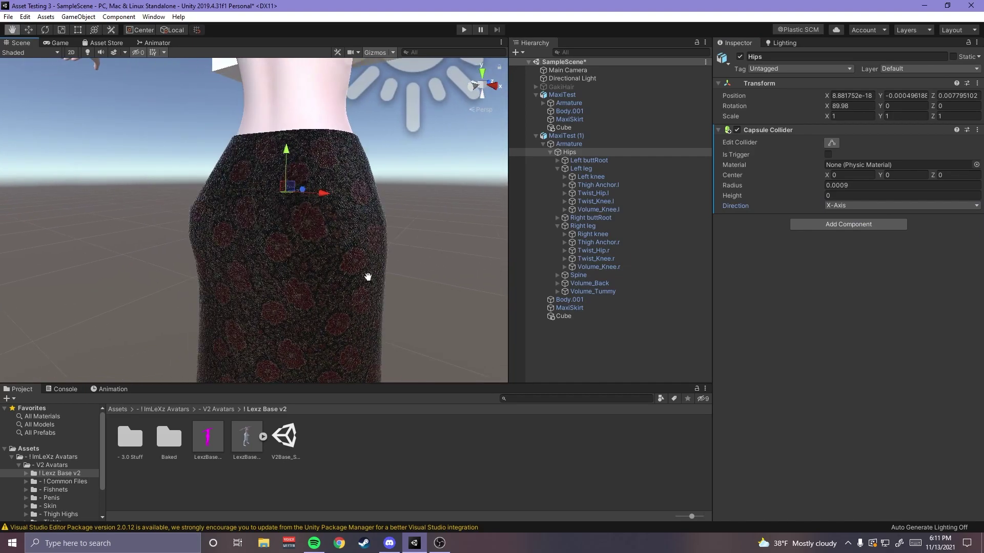
- Try a height of 0.002 for the Hips capsule collider and reset the height to 0
scroll(263, 195, down, 4)
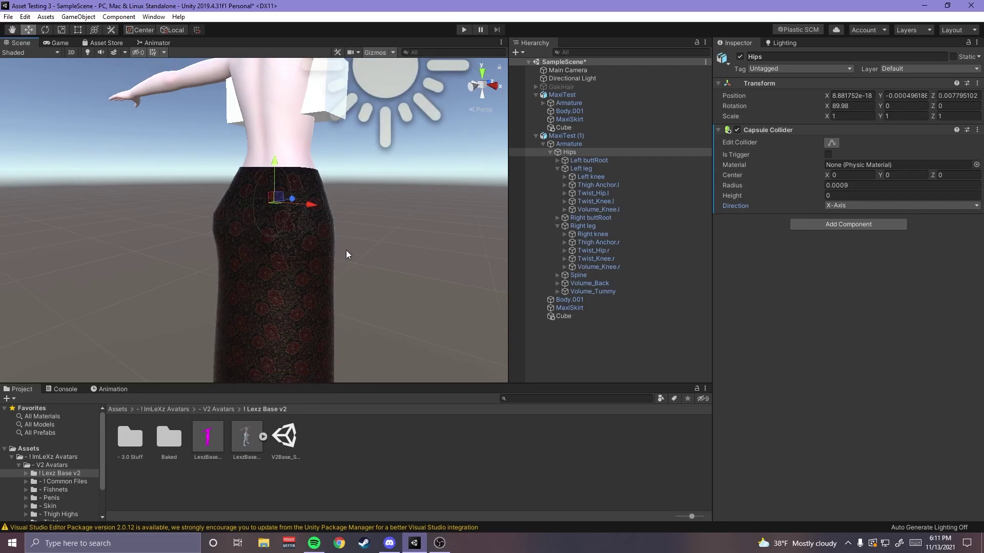
scroll(368, 241, up, 8)
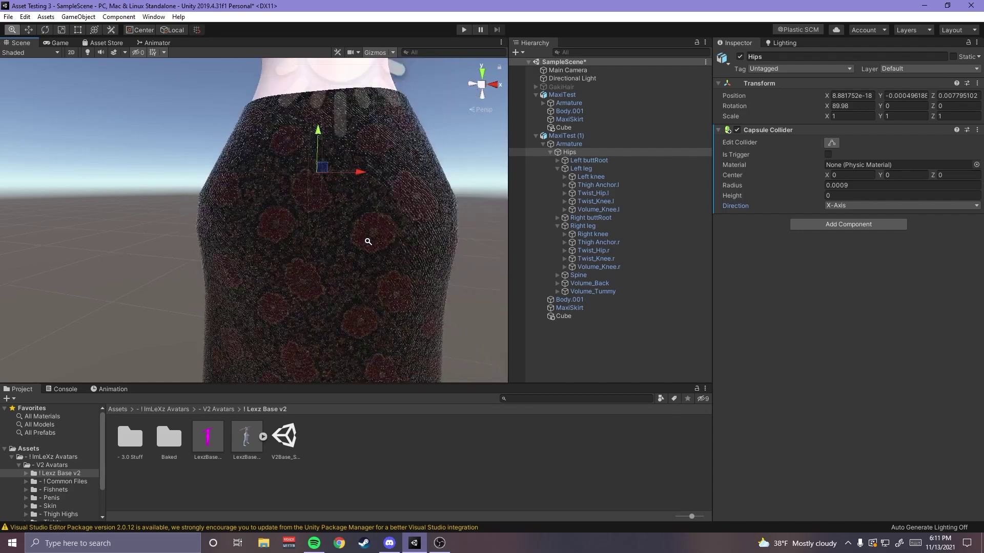
scroll(368, 241, down, 2)
right_drag(407, 254, 277, 249)
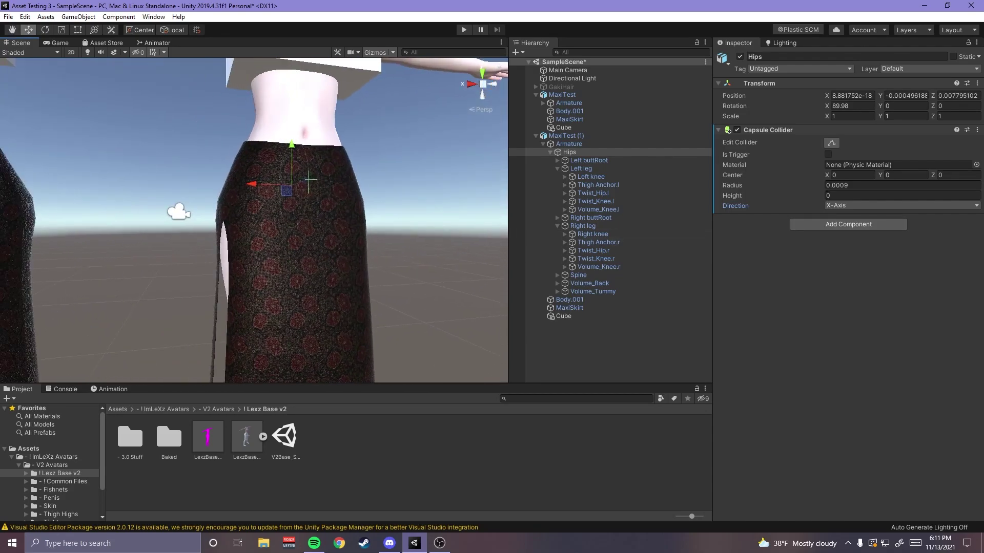
click(827, 195)
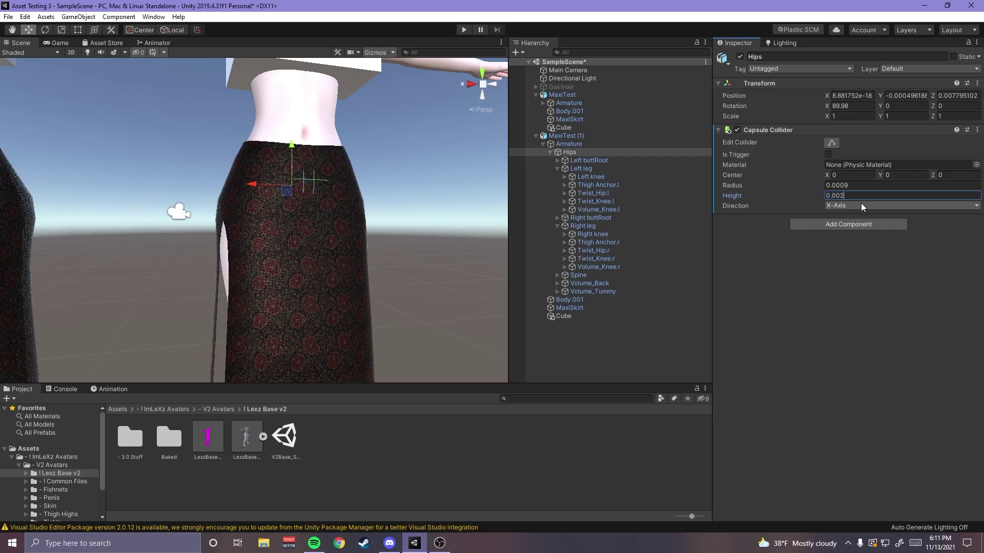
key(BackSpace)
text(4)
key(BackSpace)
click(798, 213)
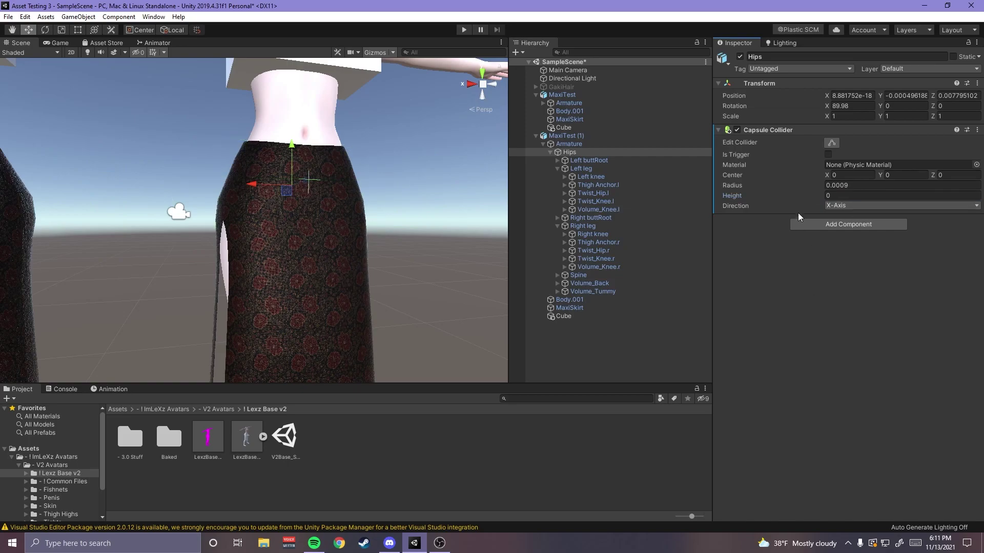
- Edit the Hips capsule collider and stretch it sideways across the hips to a height of about 0.0028
click(836, 145)
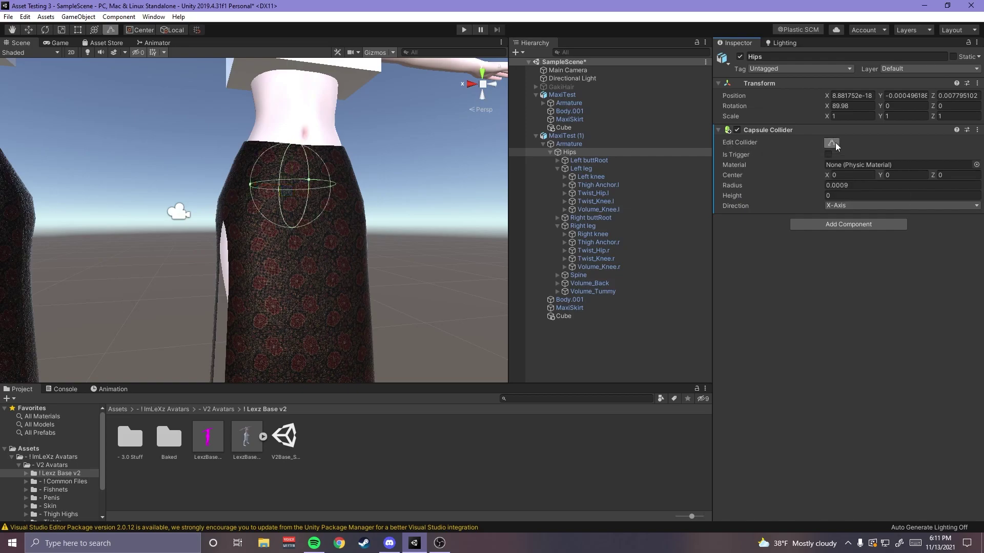
alt+drag(351, 191, 189, 226)
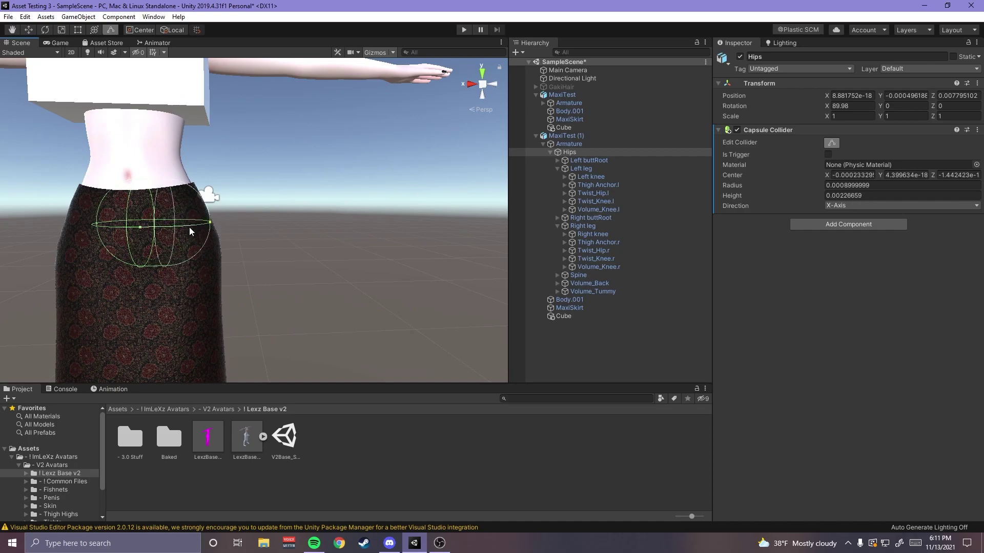
drag(99, 224, 349, 281)
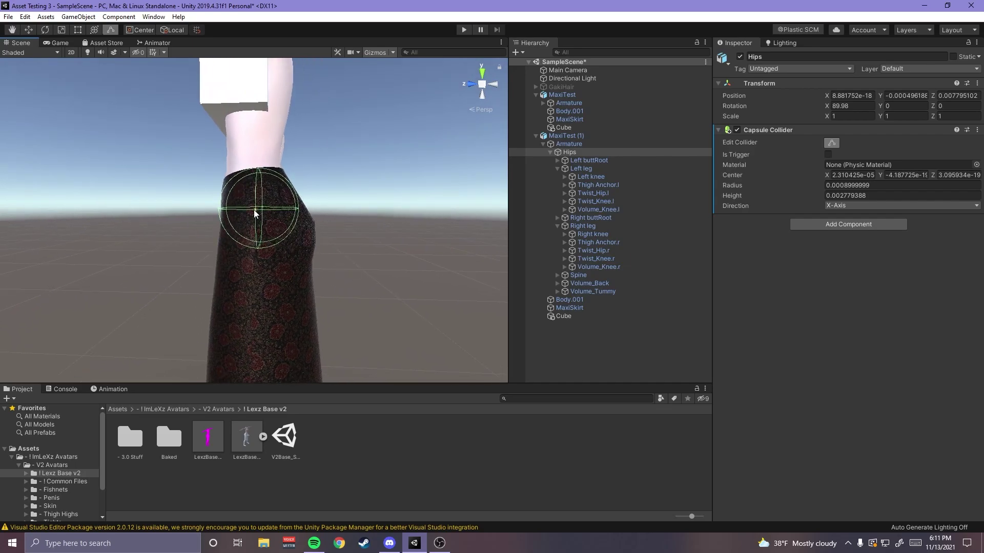
- Fit the Hips capsule to the side profile of the hips, lowering its center and setting a radius of about 0.00105
drag(258, 249, 260, 269)
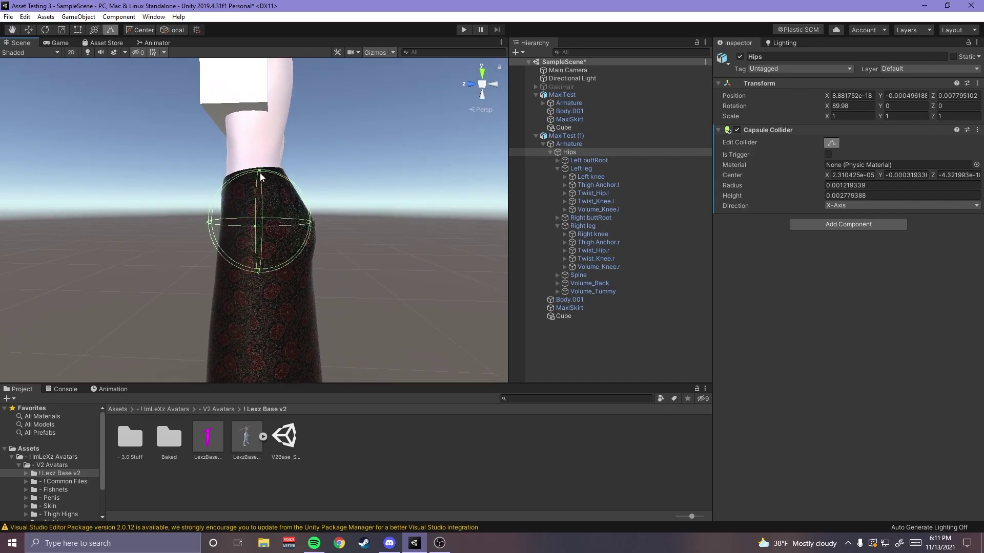
drag(260, 173, 260, 185)
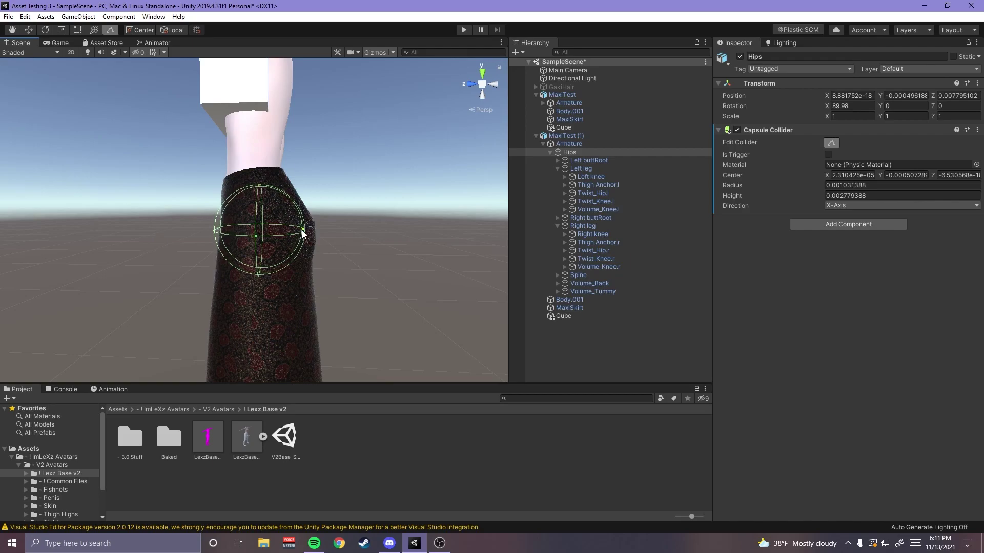
drag(302, 230, 306, 231)
drag(215, 230, 223, 230)
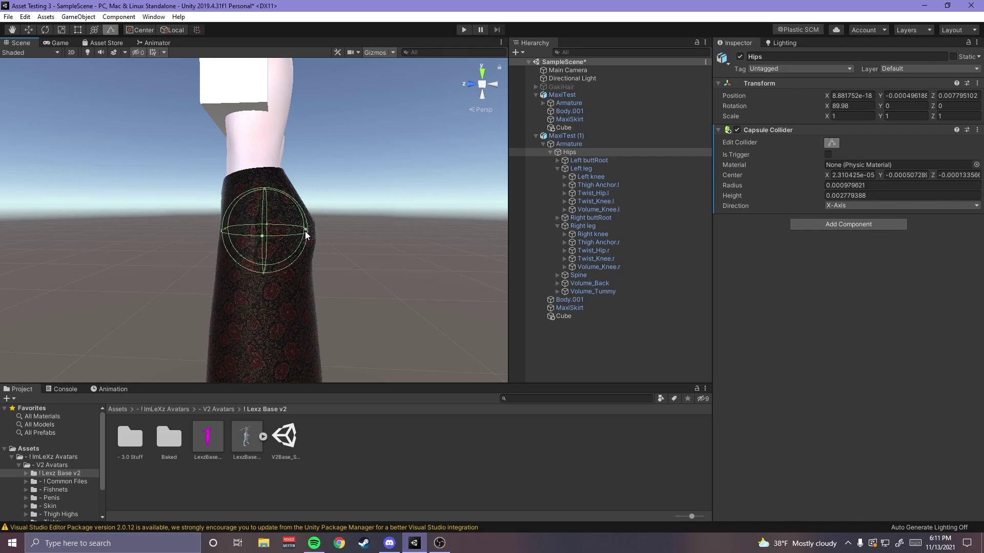
drag(306, 231, 311, 231)
- Widen the Hips capsule toward both sides of the skirt to a height of about 0.00315 and finish editing the collider
right_drag(359, 240, 295, 247)
key(d)
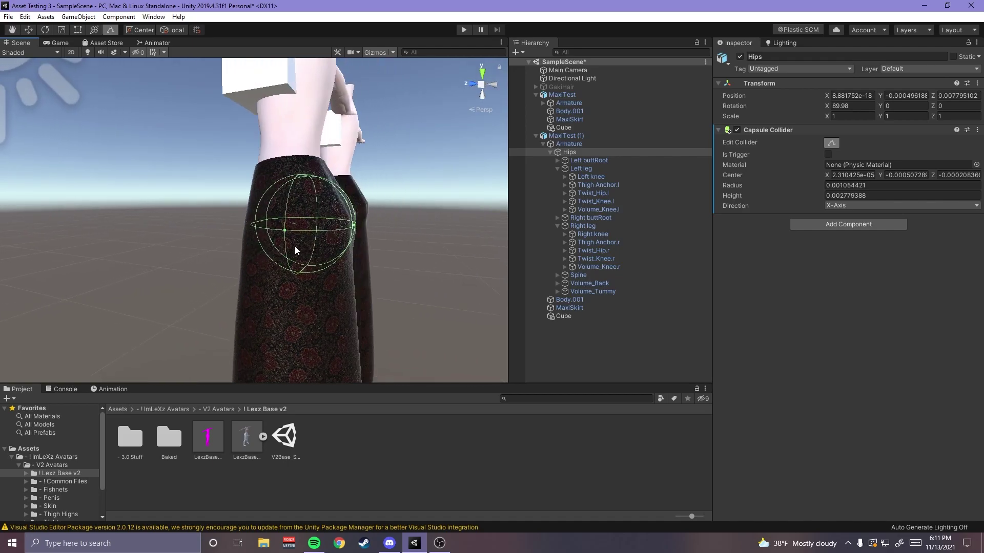
alt+drag(295, 248, 373, 261)
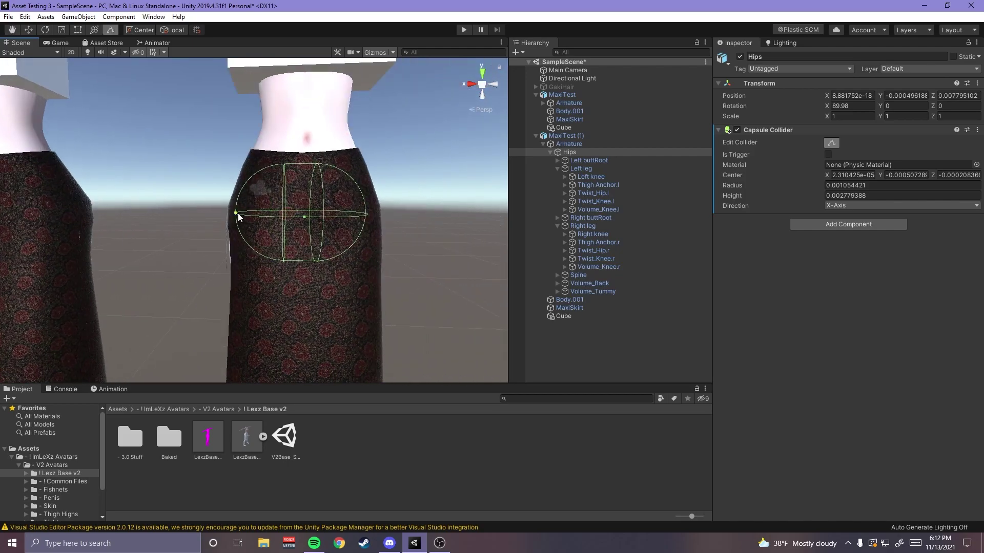
drag(238, 213, 233, 213)
drag(365, 219, 263, 246)
middle_drag(264, 246, 272, 245)
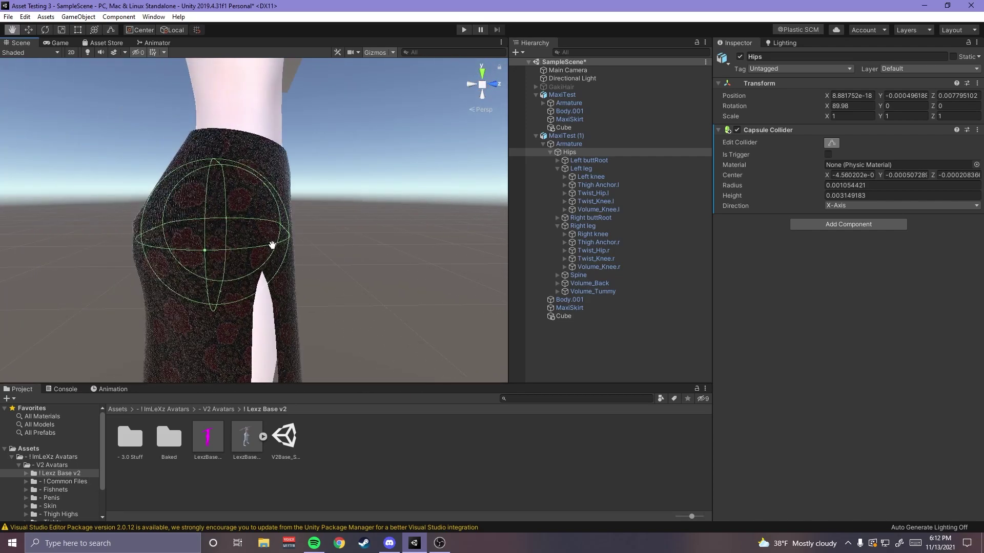
alt+drag(146, 267, 208, 260)
scroll(208, 260, down, 5)
alt+drag(84, 284, 303, 254)
click(832, 144)
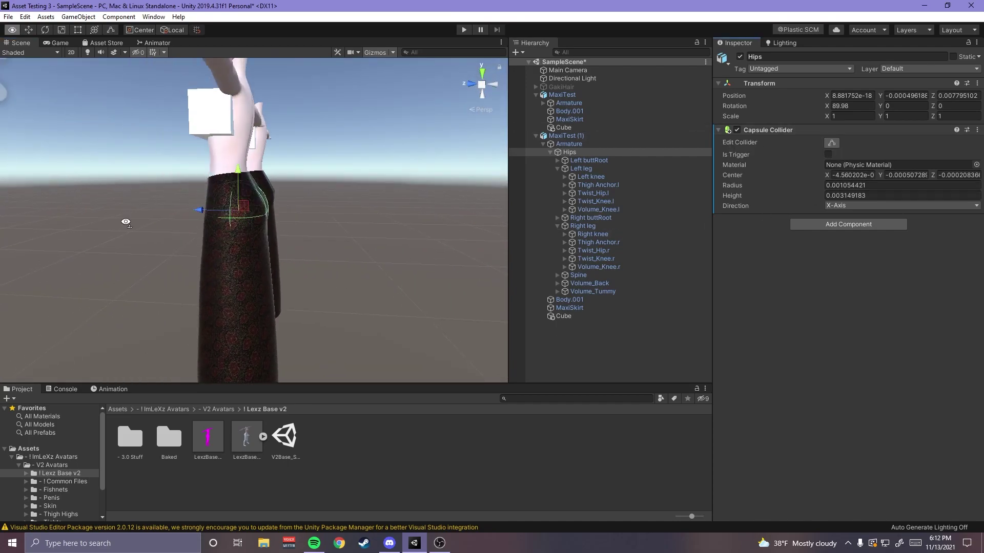
- Add a Capsule Collider component to the Left leg bone of MaxiTest (1)
alt+drag(125, 222, 378, 231)
scroll(287, 231, up, 2)
scroll(377, 231, up, 4)
scroll(378, 231, down, 2)
middle_drag(377, 231, 387, 225)
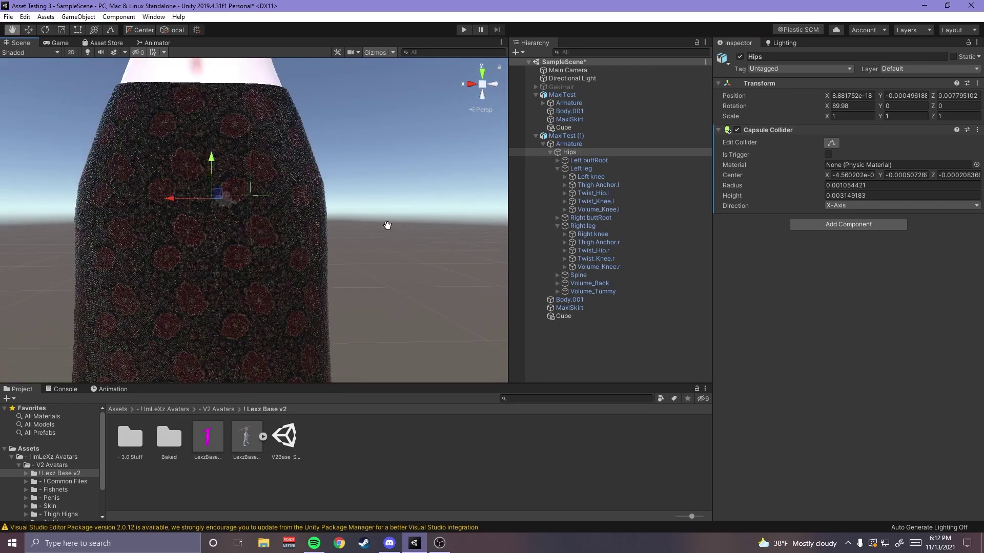
scroll(388, 226, down, 5)
click(598, 169)
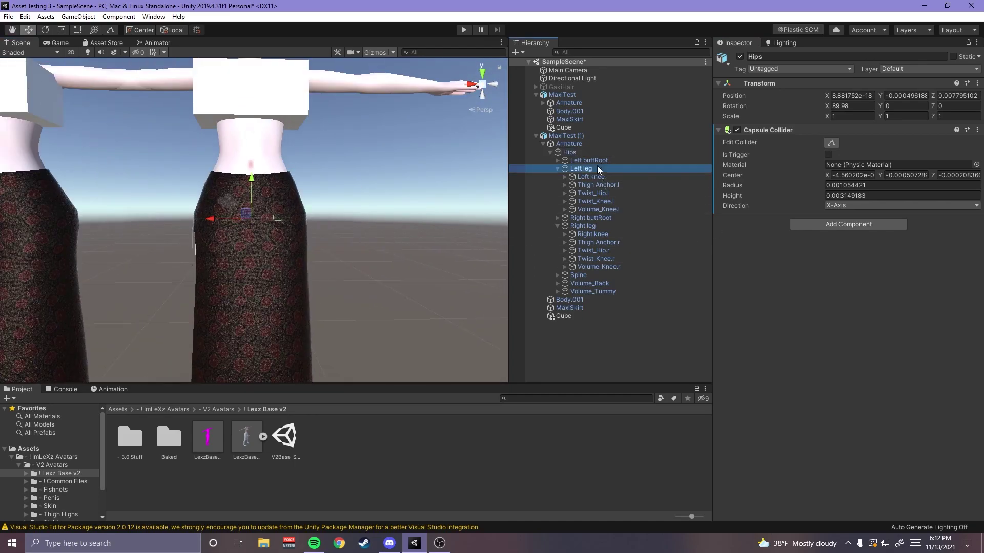
click(799, 138)
click(816, 178)
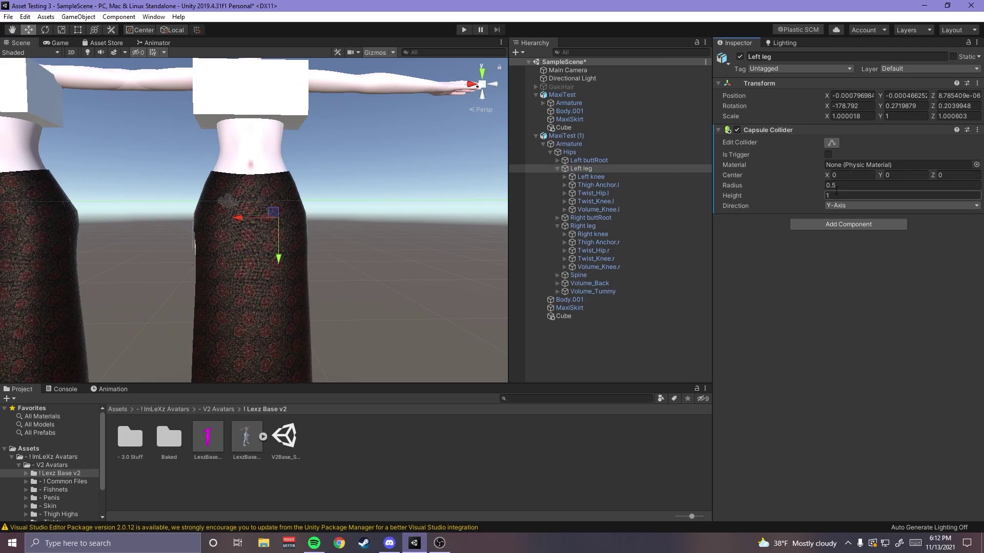
- Set the Left leg capsule collider's height to 0 and its radius to 0.0007
click(841, 187)
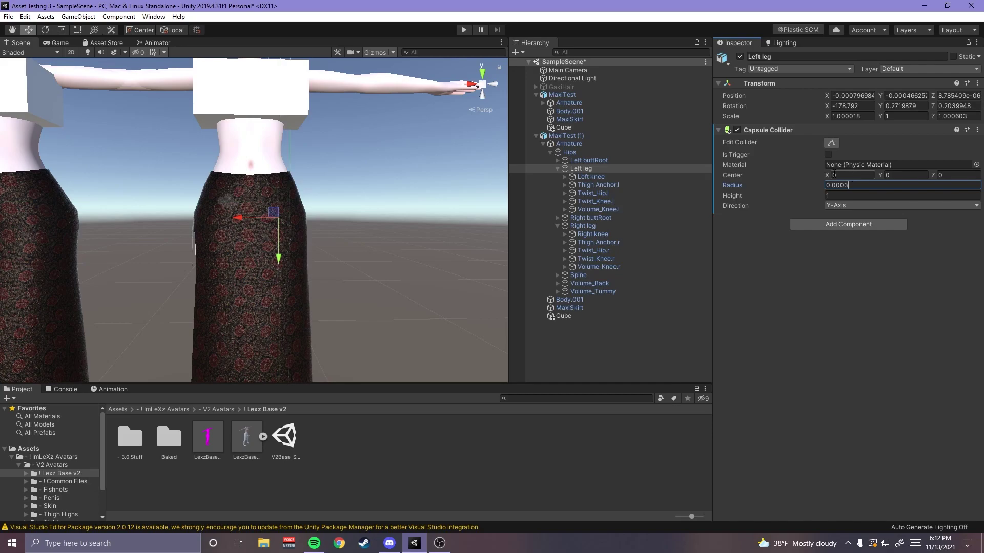
click(851, 196)
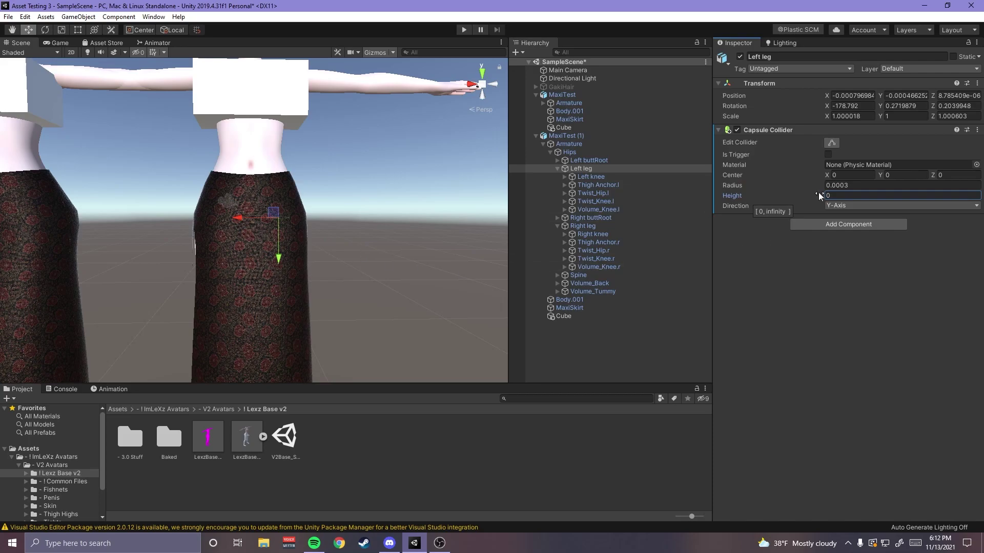
click(843, 185)
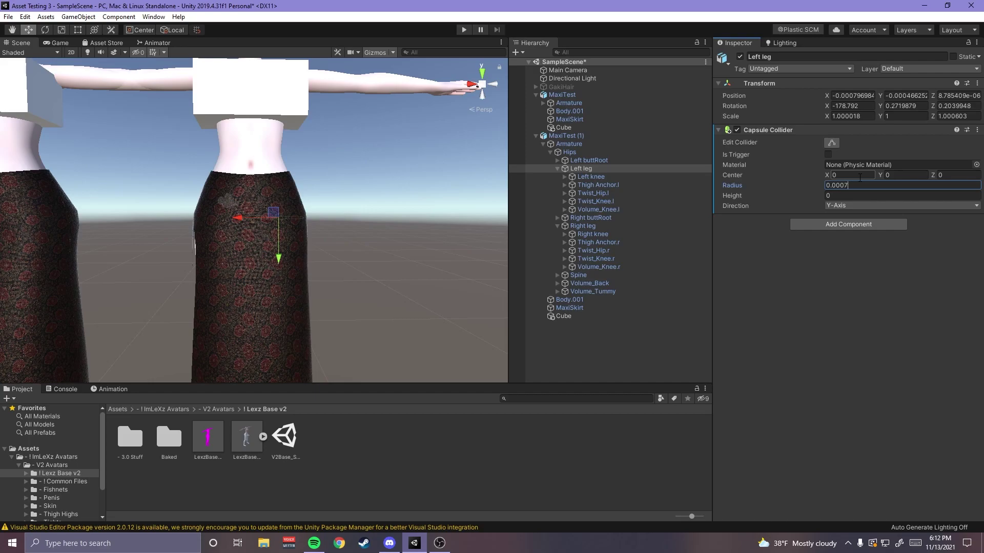
- Edit the Left leg capsule collider and stretch it down along the thigh toward the knee to a height of about 0.0045
click(831, 143)
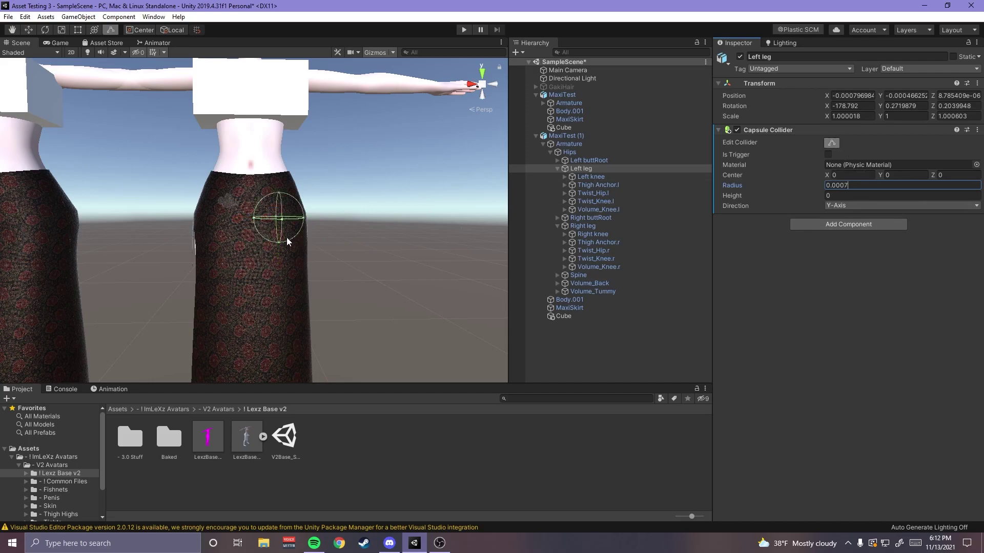
drag(280, 242, 328, 321)
middle_drag(328, 321, 329, 277)
alt+drag(330, 276, 437, 253)
alt+right_drag(437, 252, 325, 271)
drag(303, 283, 299, 306)
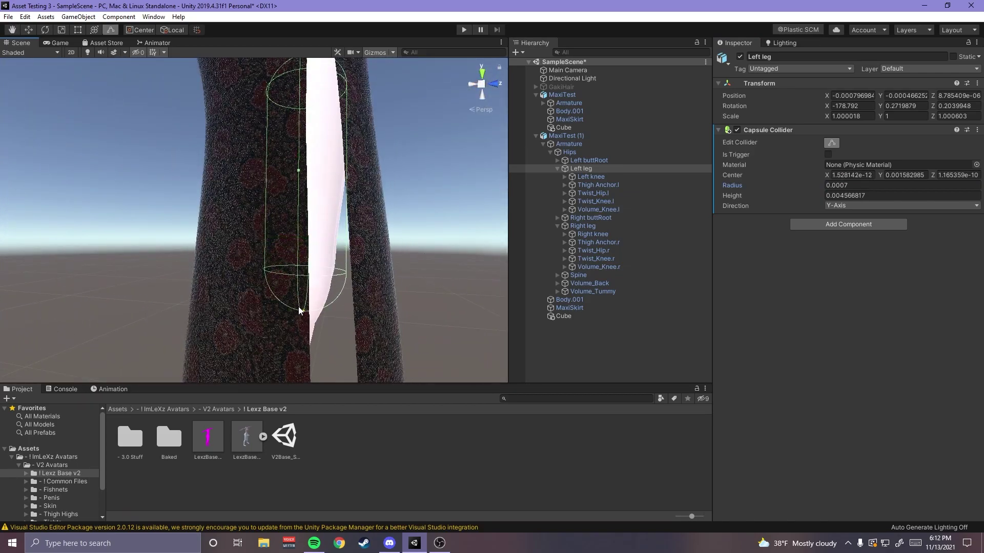
alt+drag(323, 226, 364, 199)
middle_drag(354, 97, 364, 201)
alt+drag(369, 219, 272, 231)
scroll(371, 226, down, 6)
alt+right_drag(271, 231, 325, 260)
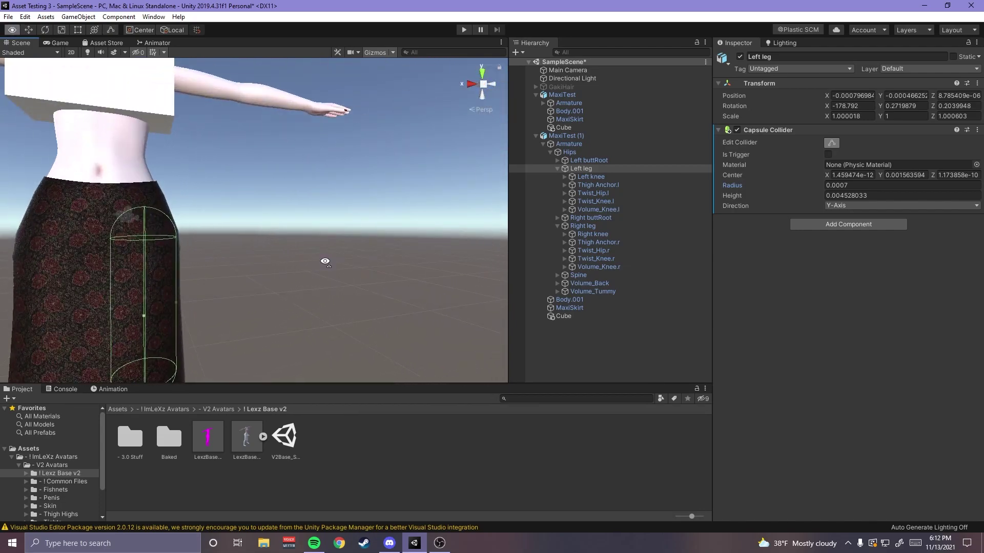
alt+drag(325, 260, 198, 232)
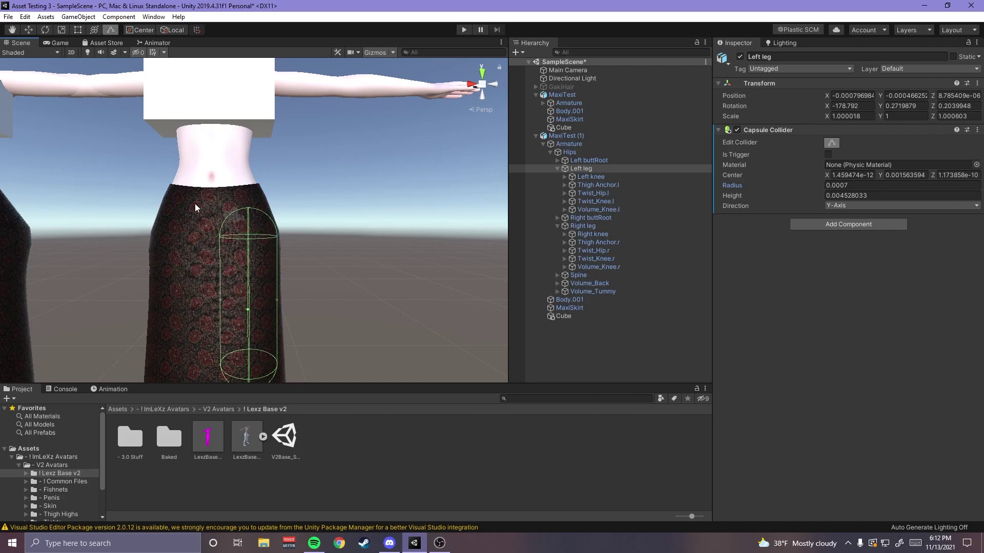
- Copy the Left leg's Capsule Collider component and paste it as a new component on the Right leg bone
click(533, 135)
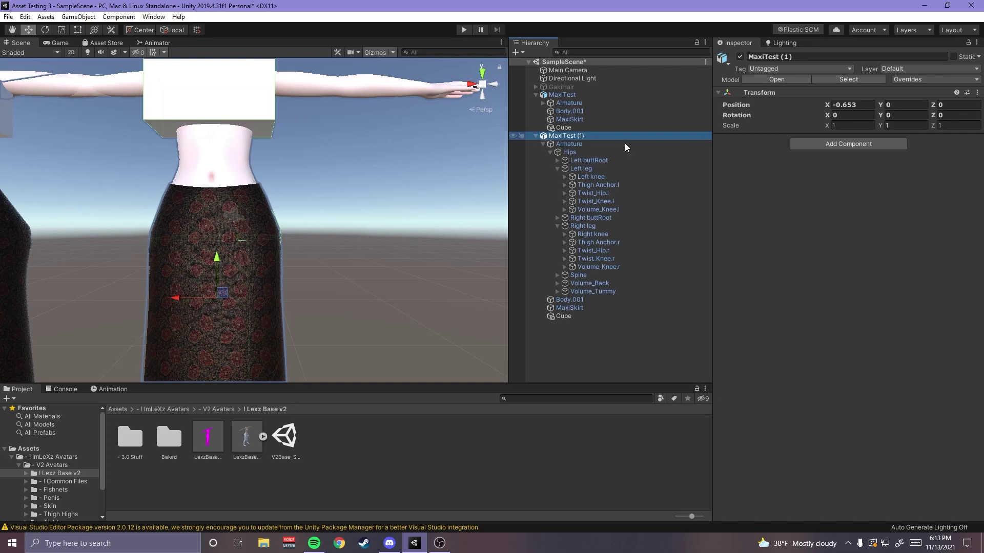
click(595, 176)
alt+drag(312, 268, 360, 228)
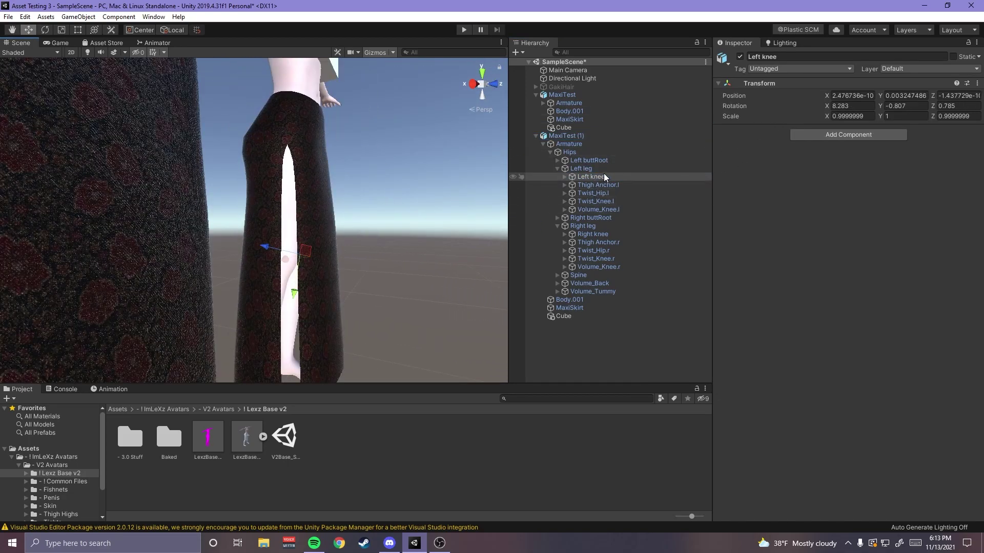
click(597, 234)
click(611, 225)
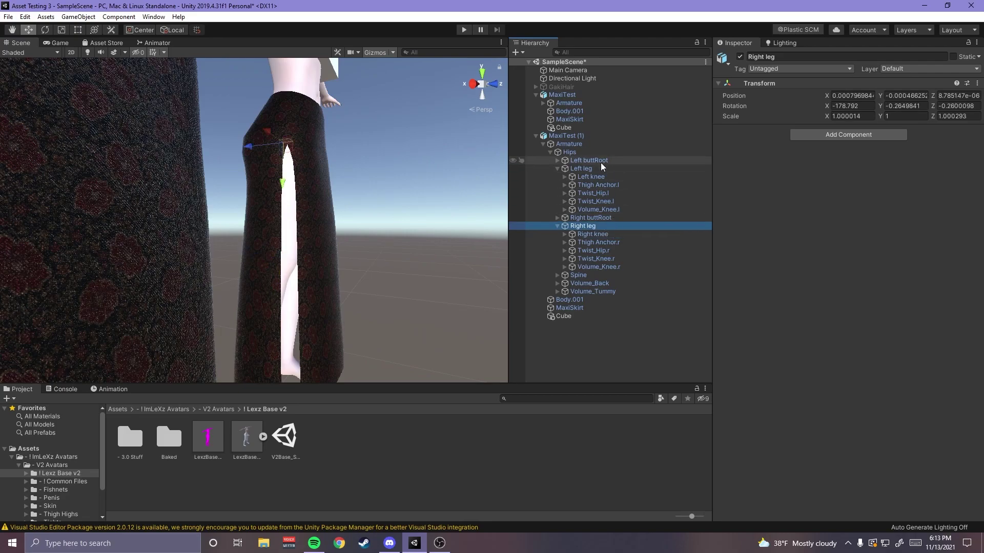
click(599, 167)
right_click(792, 129)
click(831, 199)
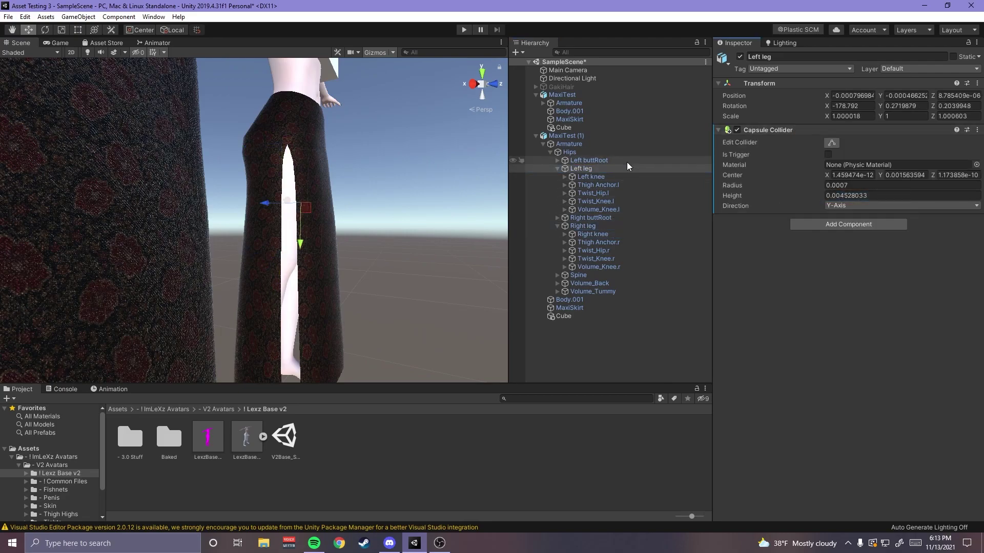
click(599, 225)
right_click(764, 84)
click(816, 143)
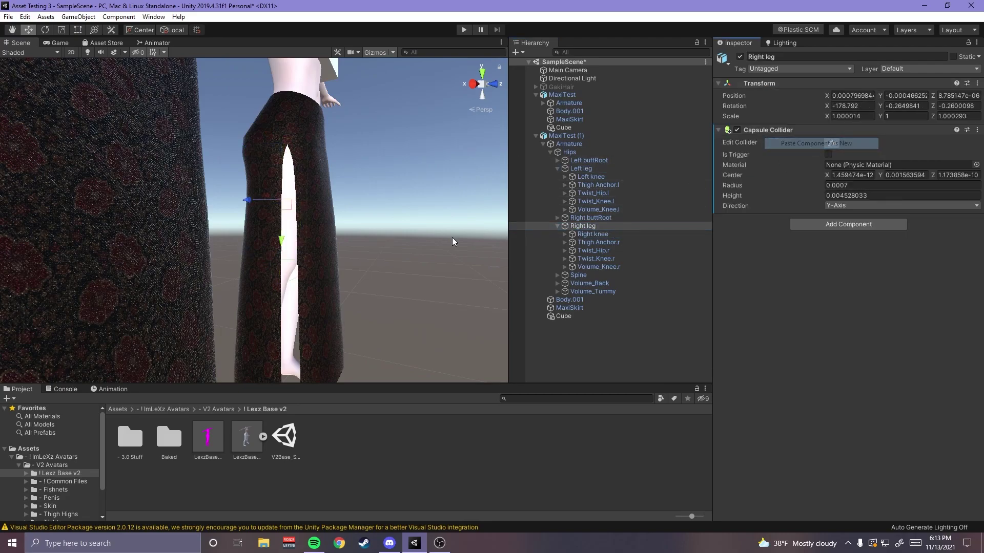
- Adjust the side of the Right leg capsule collider to fit the thigh, with a radius of about 0.00071, and finish editing it
alt+drag(446, 239, 292, 259)
middle_drag(117, 257, 277, 255)
middle_drag(187, 253, 289, 253)
right_drag(289, 254, 303, 293)
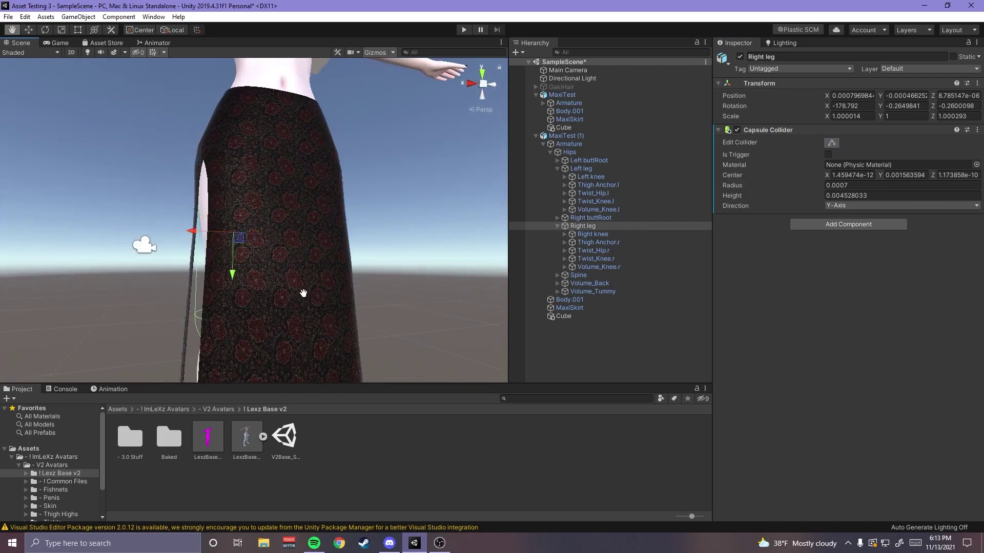
scroll(304, 293, up, 4)
scroll(304, 293, down, 9)
scroll(314, 293, up, 4)
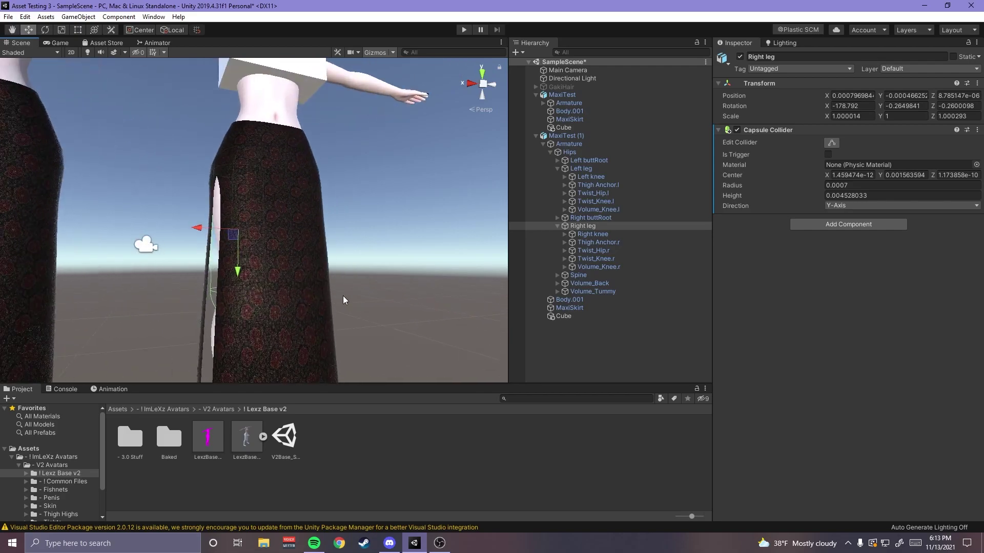
middle_drag(280, 315, 319, 313)
click(829, 146)
right_drag(133, 252, 122, 257)
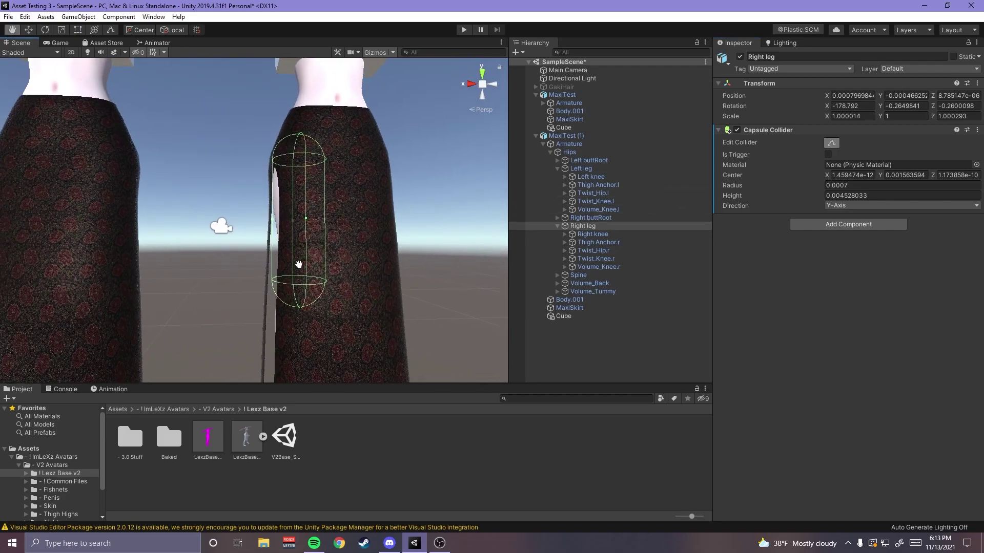
middle_drag(299, 266, 176, 286)
drag(207, 242, 156, 241)
middle_drag(286, 248, 394, 247)
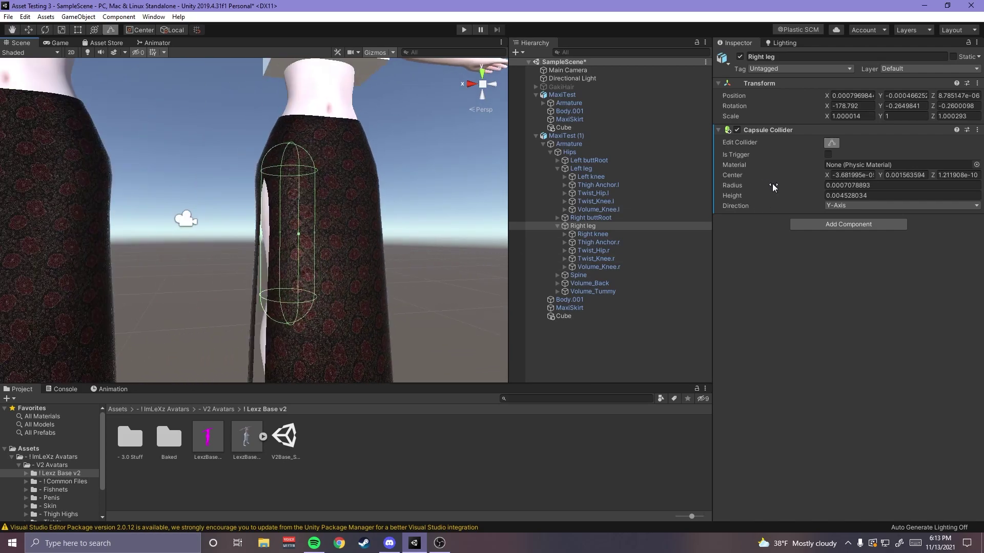
click(828, 146)
- Paste the copied Capsule Collider as a new component on the Left knee bone
click(596, 177)
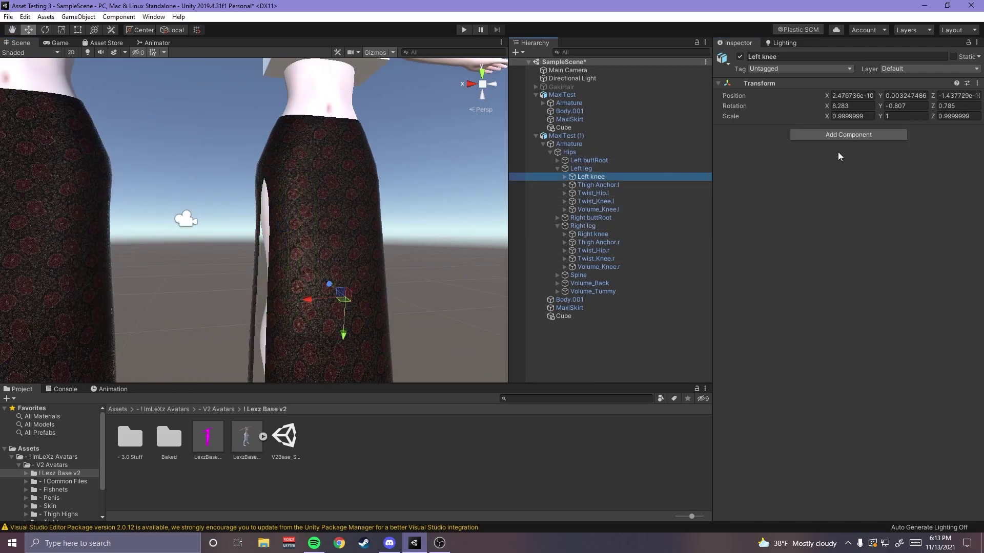
right_click(765, 85)
click(799, 136)
- Edit the Left knee capsule collider and pull its side inward to a radius of about 0.00057
scroll(338, 274, up, 3)
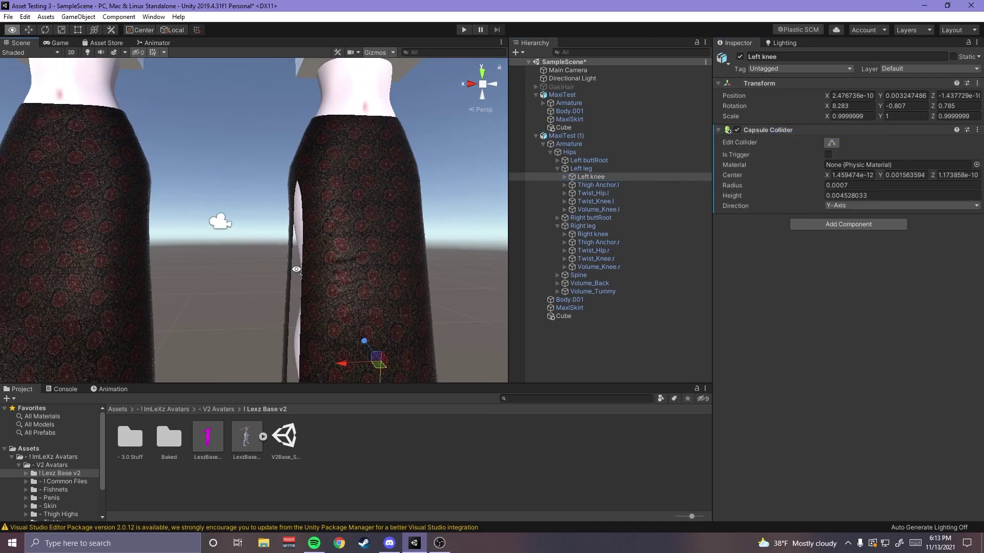
alt+drag(339, 274, 375, 260)
alt+right_drag(375, 260, 361, 261)
middle_drag(361, 262, 363, 265)
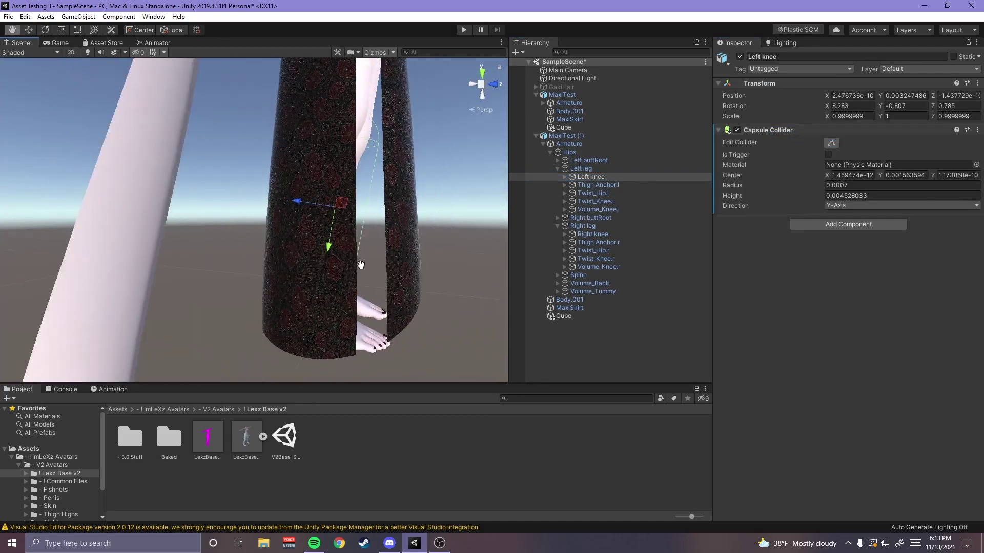
alt+right_drag(362, 266, 364, 273)
alt+drag(364, 274, 376, 266)
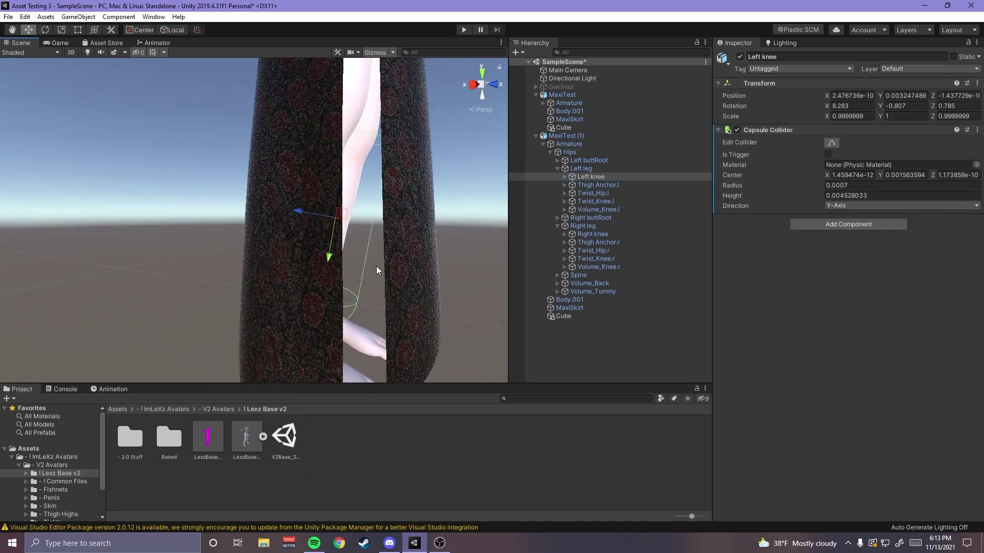
click(831, 143)
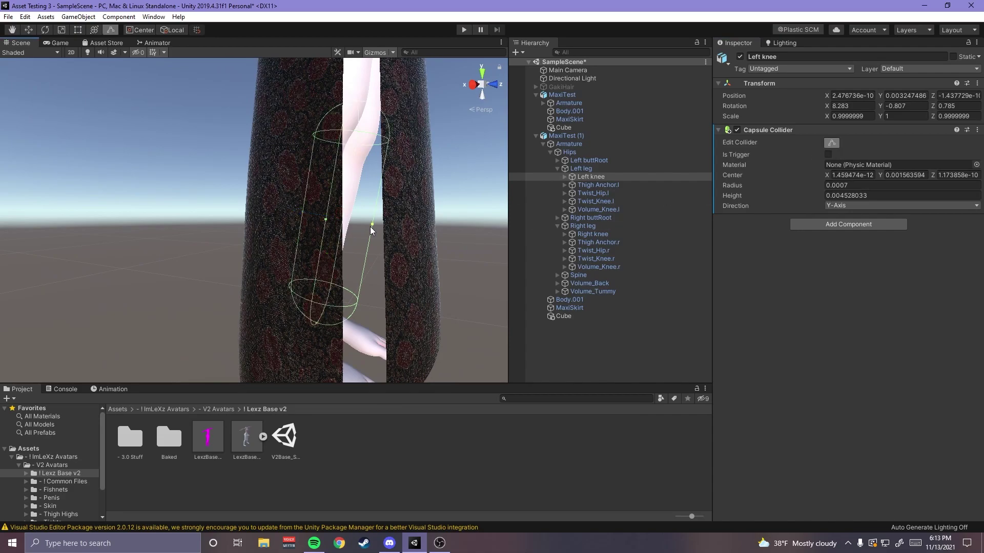
drag(370, 227, 339, 279)
- Widen the Left knee capsule collider around the lower leg to a radius of about 0.00068
middle_drag(338, 279, 318, 282)
alt+drag(318, 281, 403, 286)
middle_drag(404, 285, 362, 291)
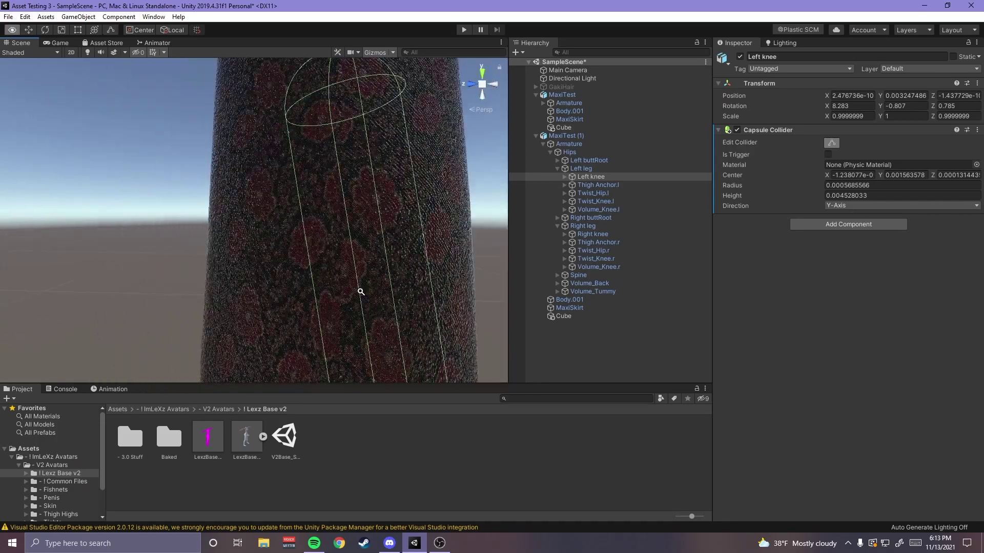
alt+right_drag(362, 292, 410, 293)
key(f)
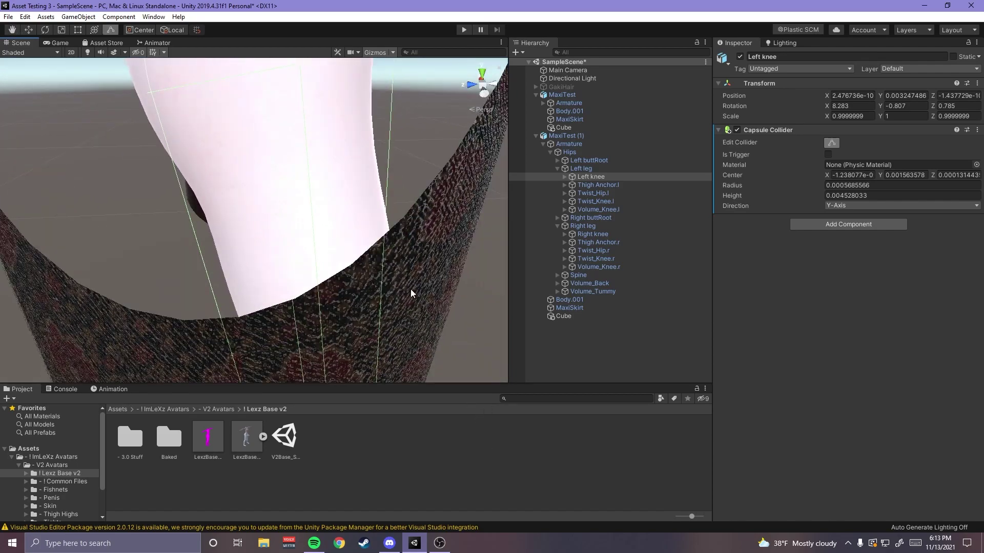
right_drag(355, 257, 359, 280)
right_drag(377, 230, 336, 251)
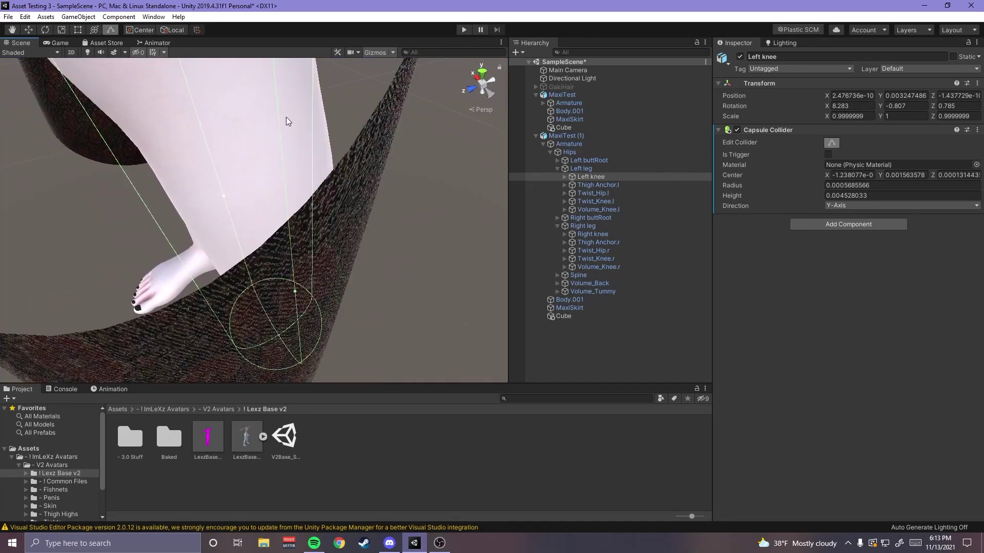
drag(314, 203, 338, 205)
right_drag(415, 227, 314, 144)
scroll(314, 146, down, 10)
scroll(303, 224, up, 5)
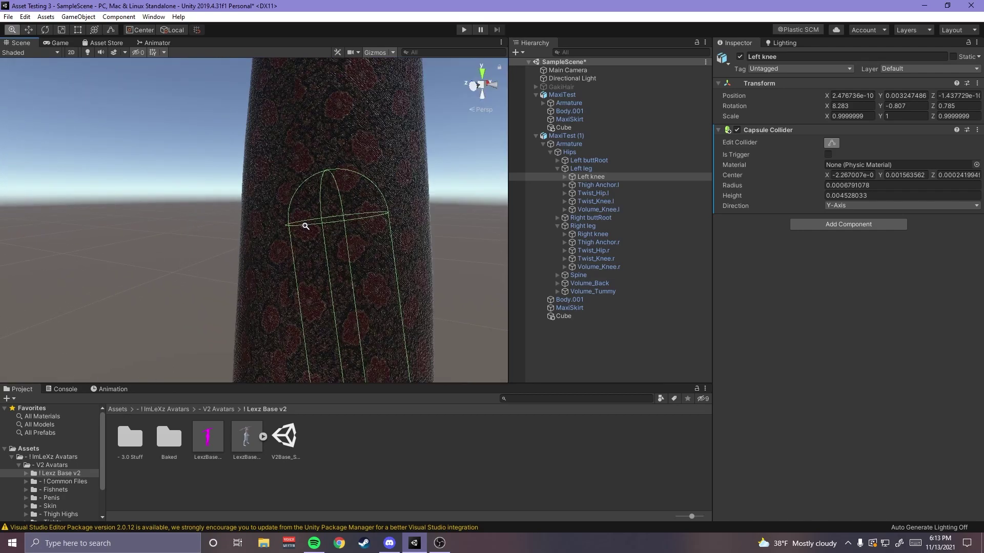
- Copy the Left knee's Capsule Collider component and paste it as a new component on the Right knee bone
scroll(304, 224, down, 5)
right_click(782, 131)
key(Escape)
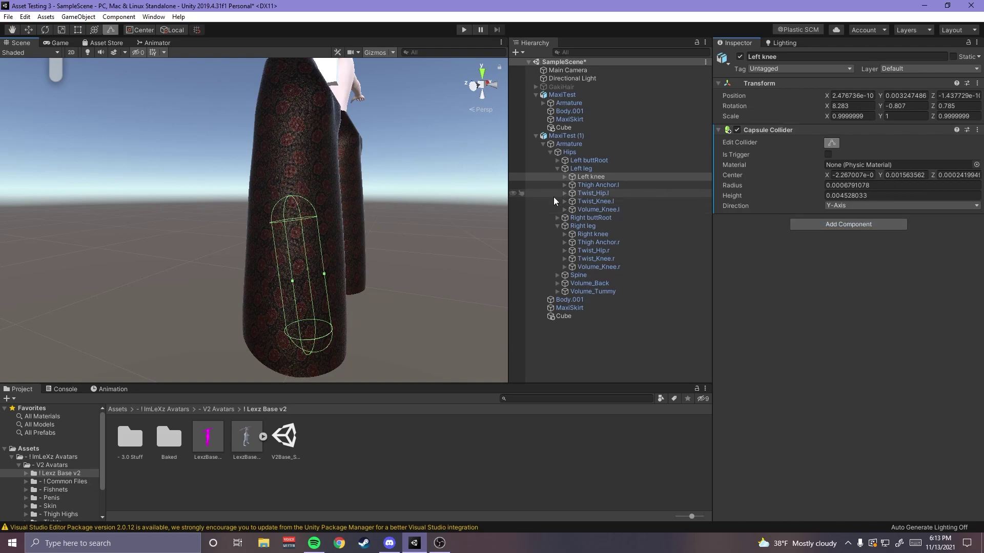
click(593, 234)
right_click(741, 83)
click(774, 136)
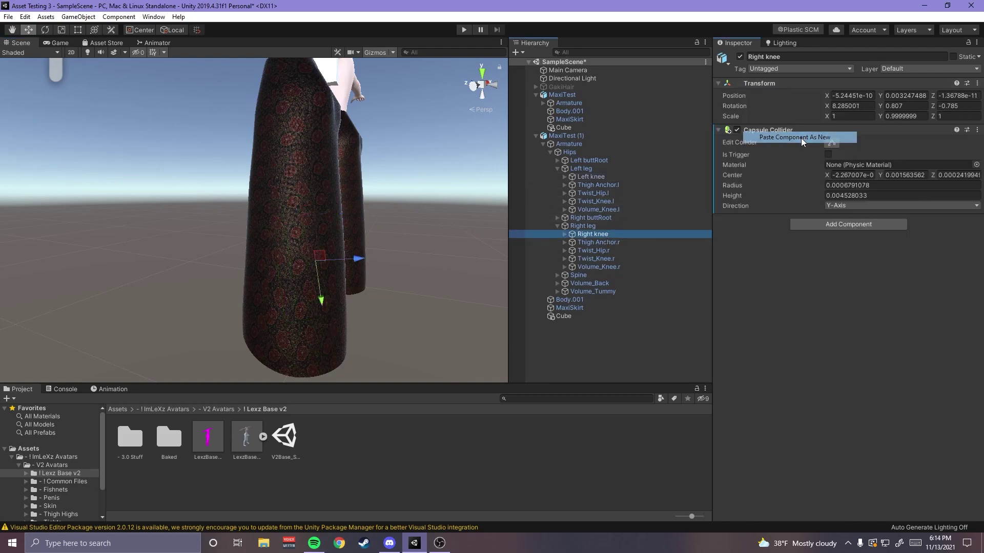
- Examine the fit of the Right knee capsule collider and the skirt on the duplicated avatar from several angles
right_drag(450, 225, 373, 160)
scroll(424, 219, up, 4)
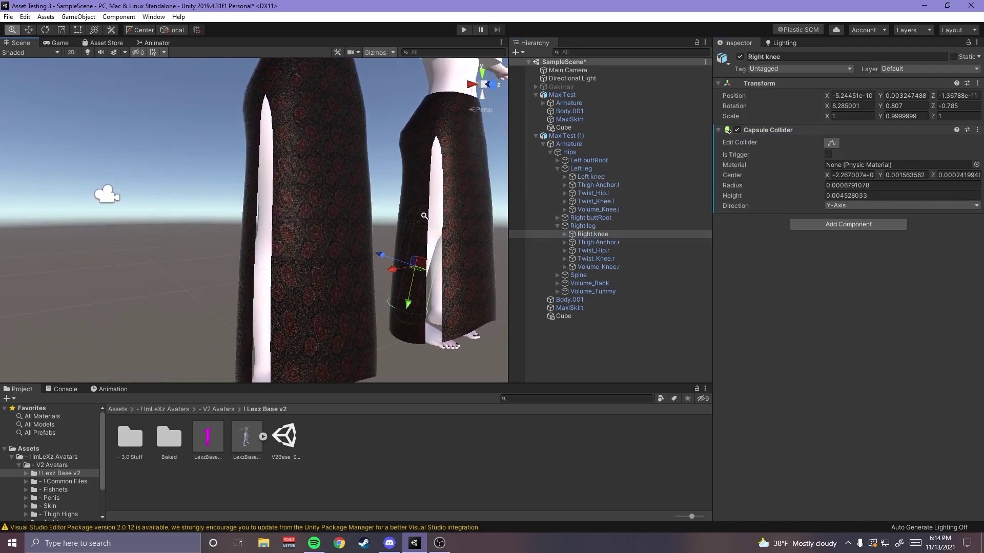
scroll(446, 232, down, 5)
middle_drag(446, 233, 443, 231)
scroll(363, 234, up, 5)
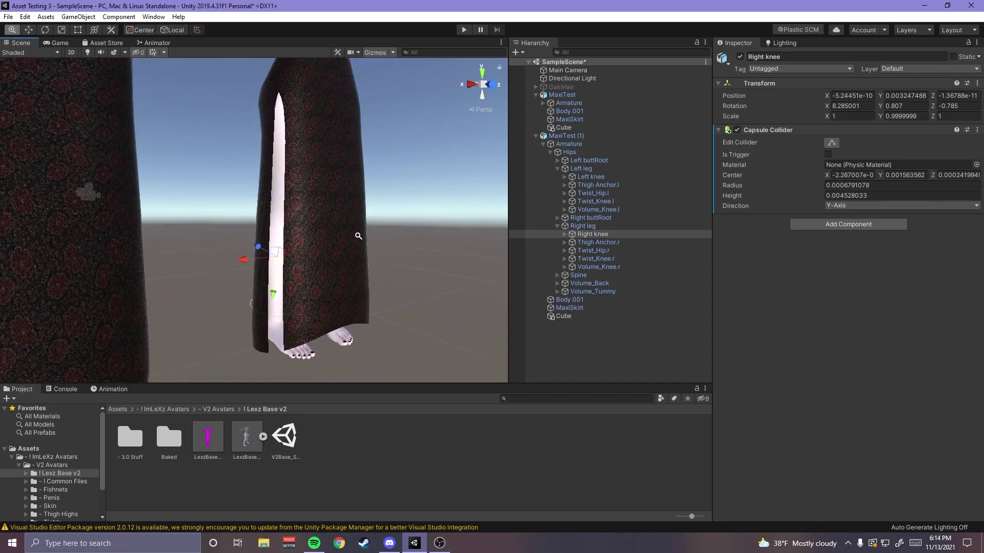
scroll(440, 276, up, 3)
right_drag(429, 271, 425, 307)
middle_drag(424, 308, 425, 302)
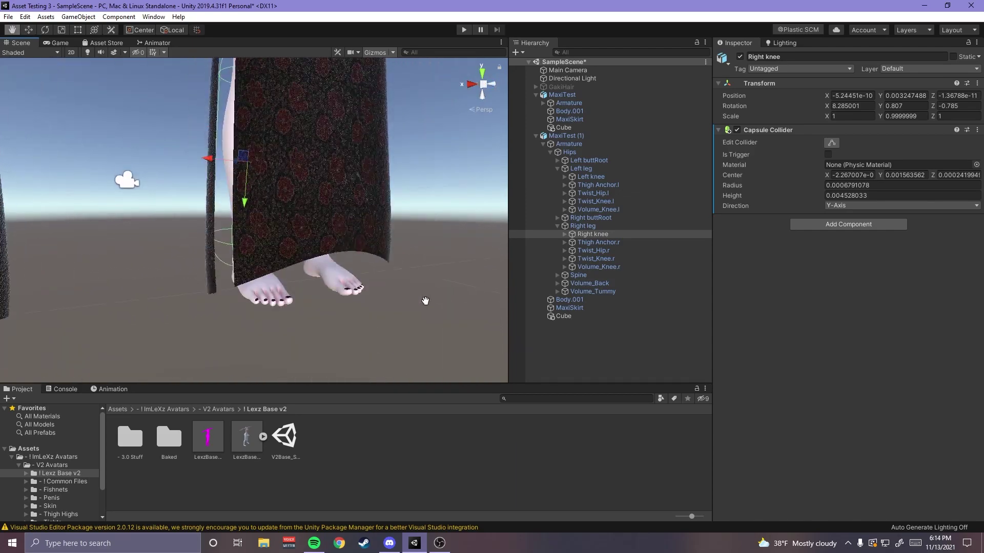
scroll(425, 302, down, 1)
right_drag(424, 301, 342, 279)
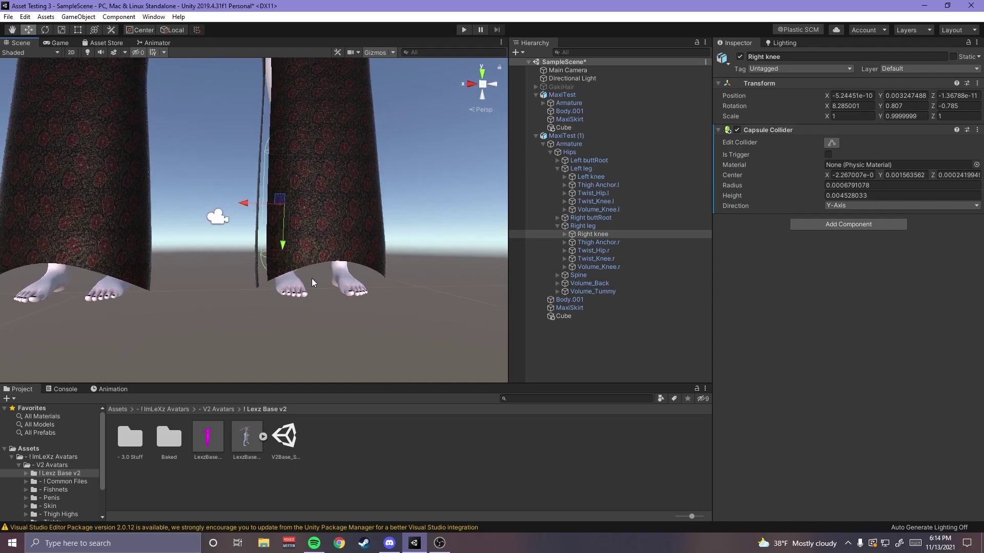
scroll(410, 236, down, 3)
right_drag(406, 231, 417, 240)
middle_drag(403, 177, 399, 236)
scroll(349, 237, up, 2)
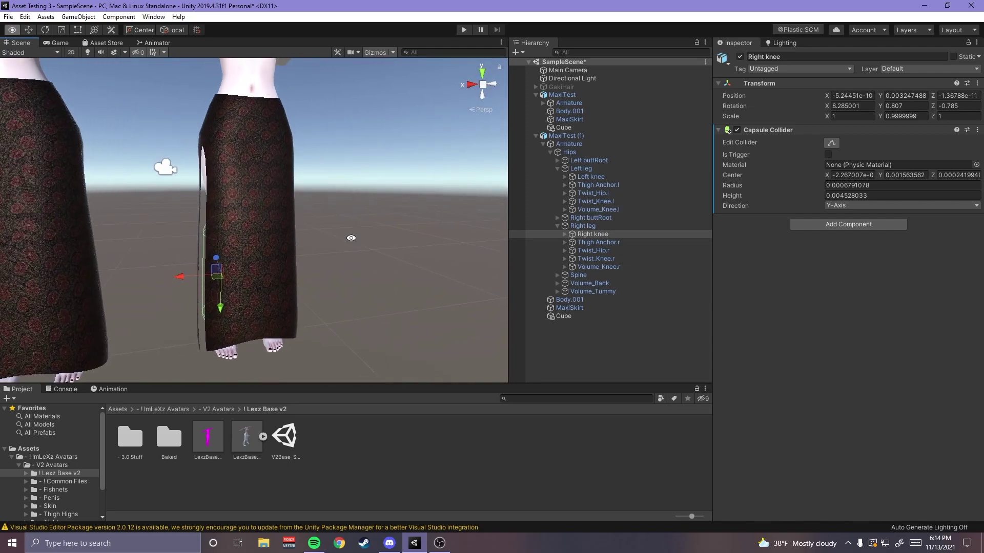
right_drag(349, 237, 353, 205)
middle_drag(344, 194, 465, 287)
scroll(465, 287, down, 3)
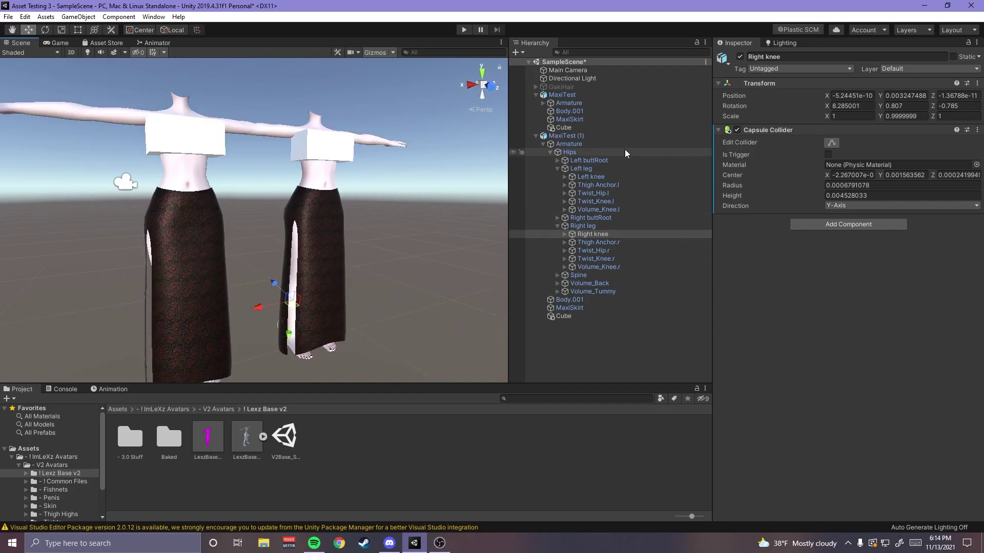
- Add a Cloth component to the MaxiSkirt of the duplicated avatar
click(578, 308)
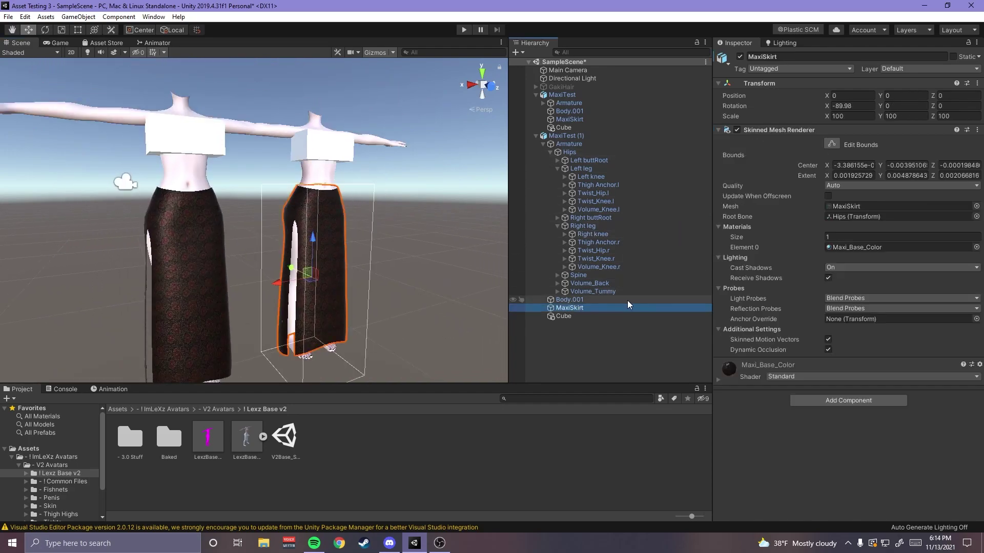
click(843, 400)
key(BackSpace)
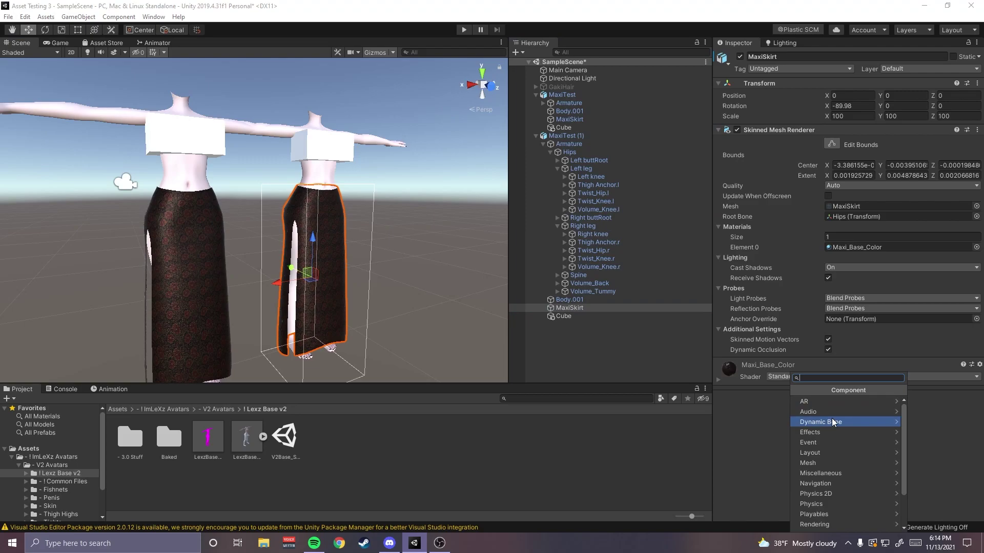
text(cloth)
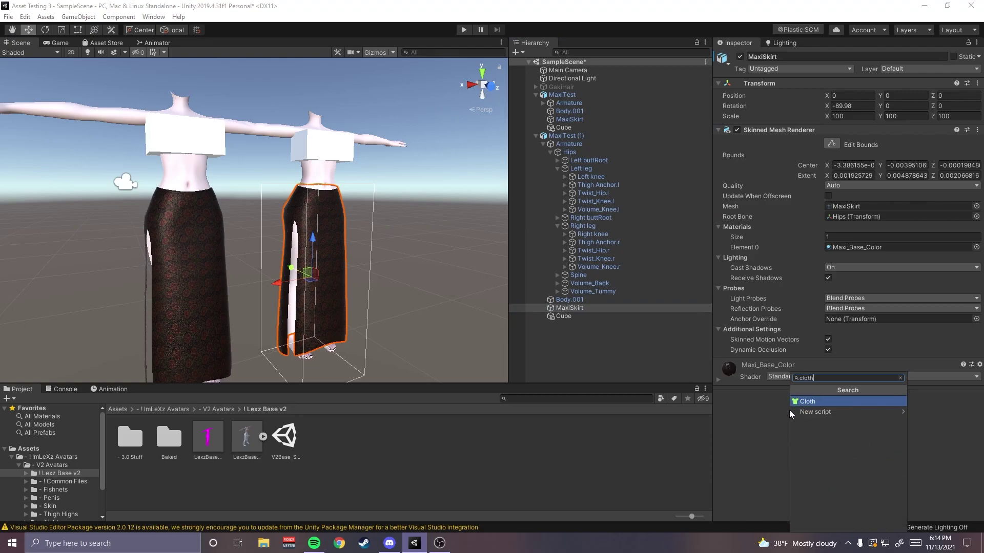
click(802, 401)
- Review the skirt's Cloth settings and check the hip, leg and knee bones for their capsule colliders
scroll(417, 250, down, 3)
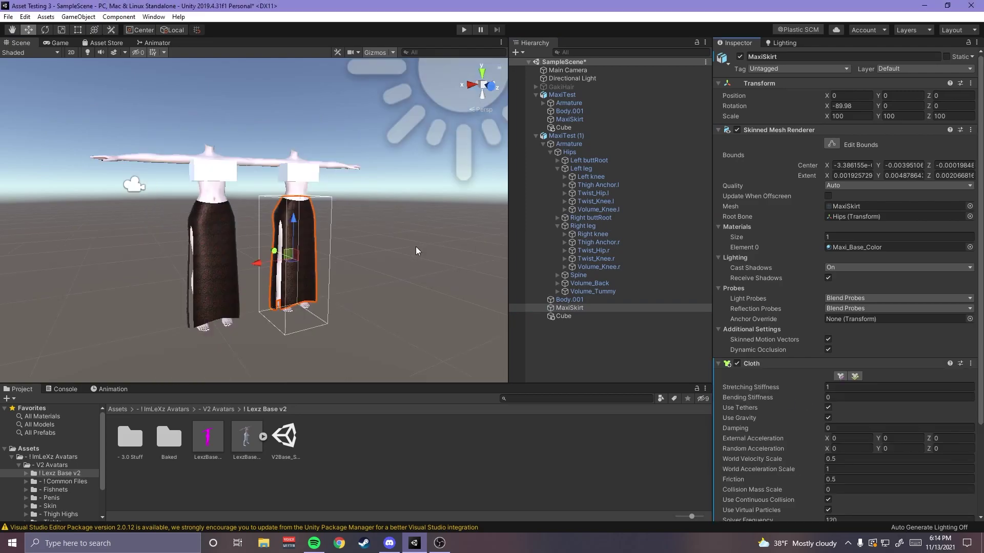
scroll(359, 245, up, 5)
middle_drag(328, 229, 277, 187)
scroll(927, 402, down, 5)
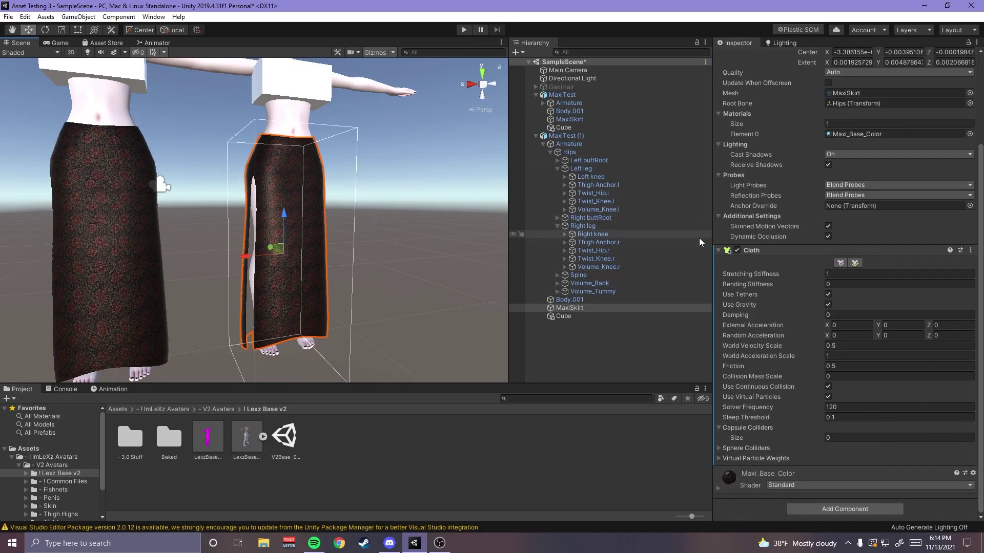
click(589, 160)
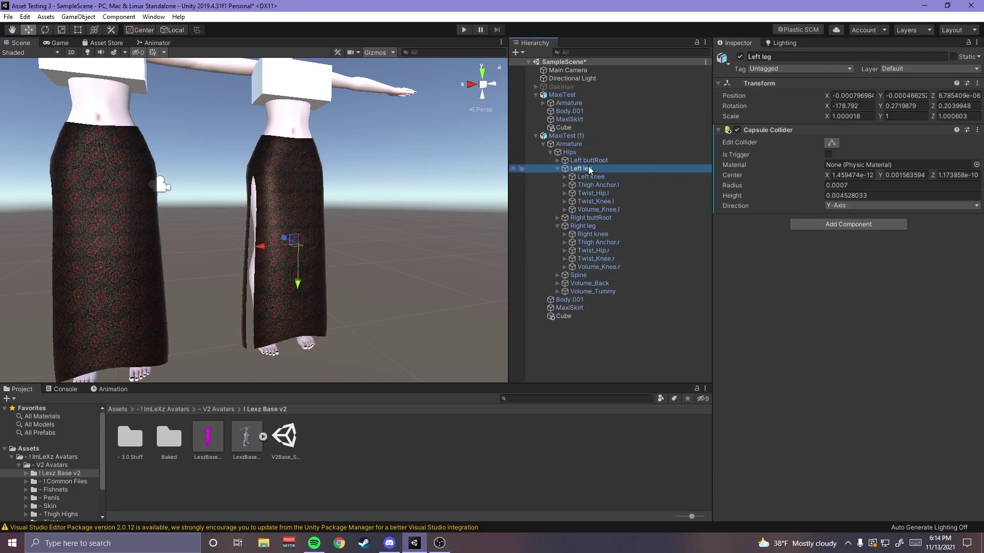
click(584, 152)
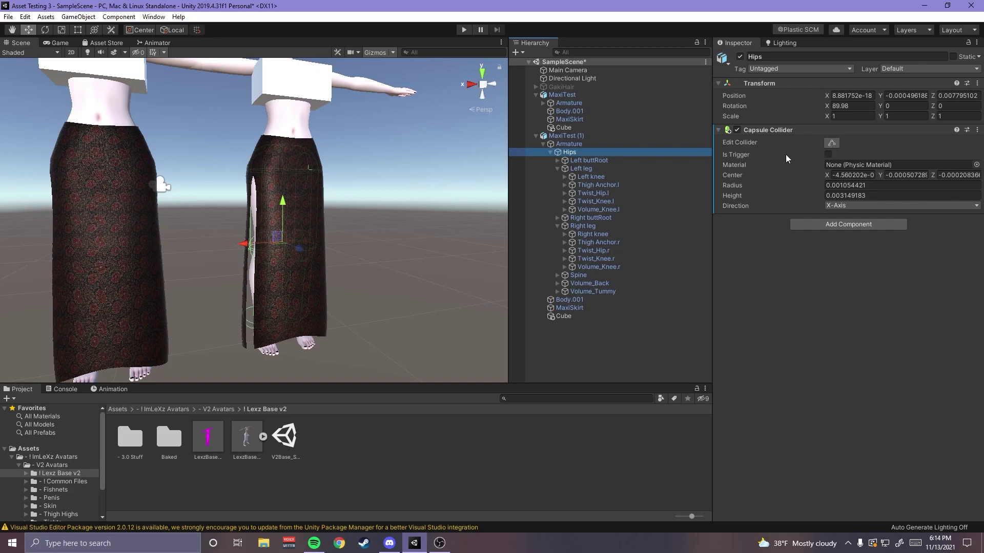
click(626, 168)
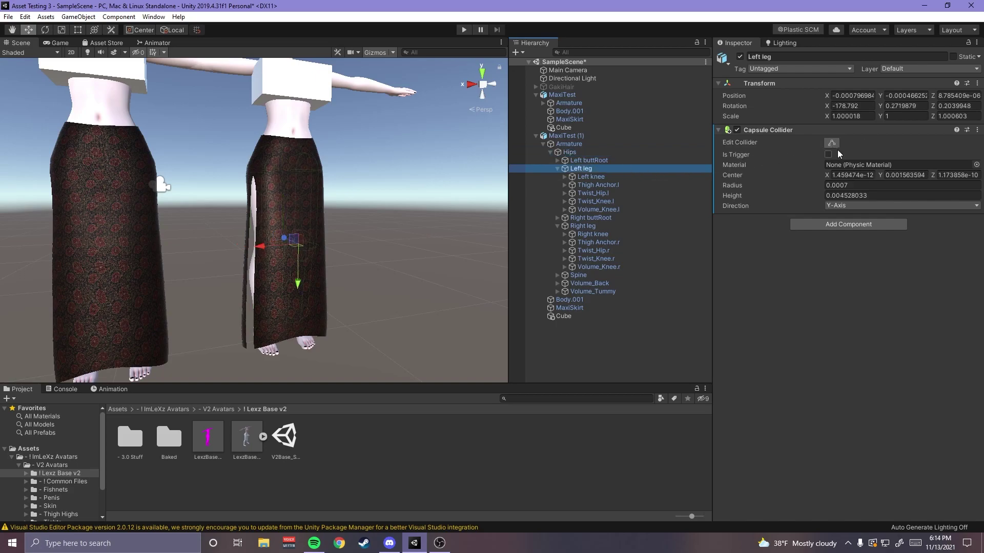
click(599, 177)
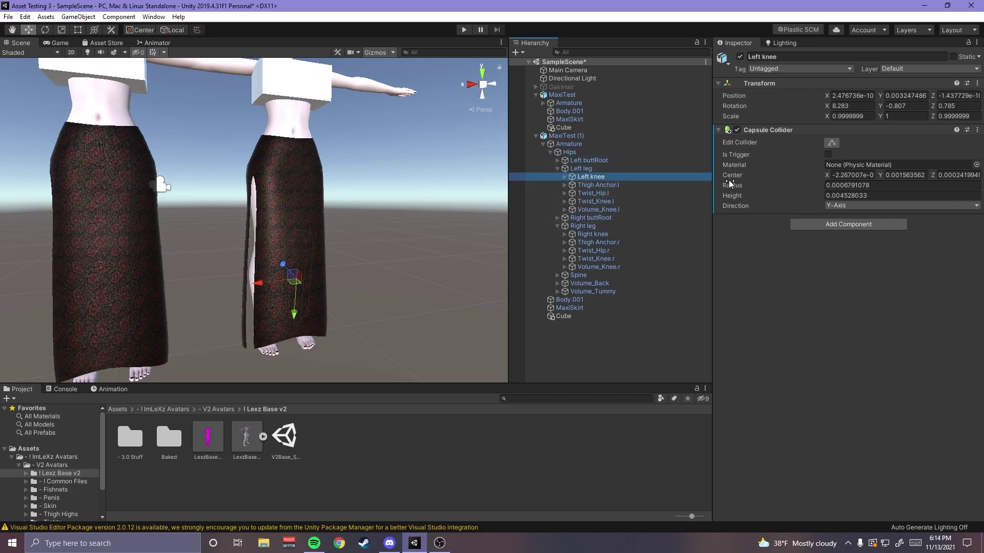
click(593, 226)
click(600, 235)
click(603, 243)
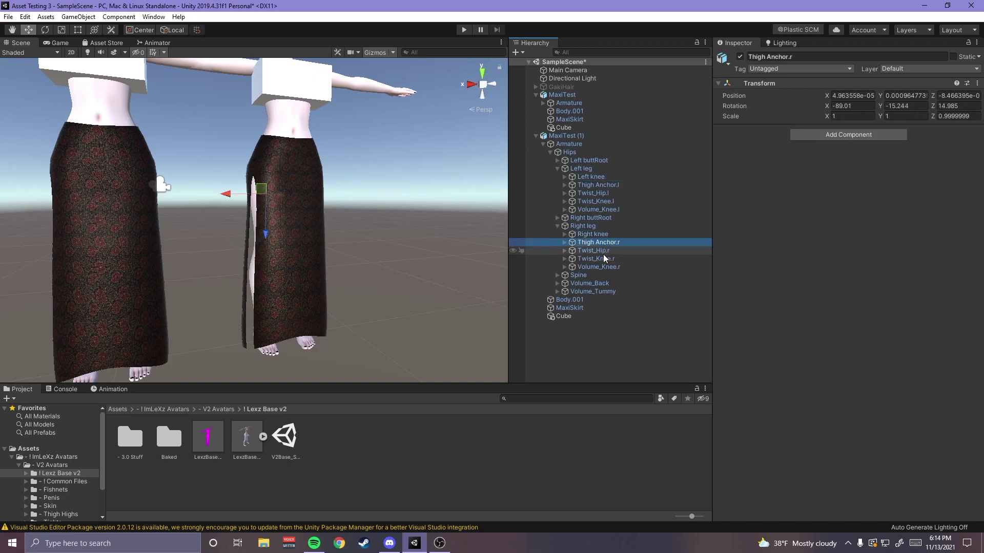
click(604, 259)
click(605, 266)
click(600, 226)
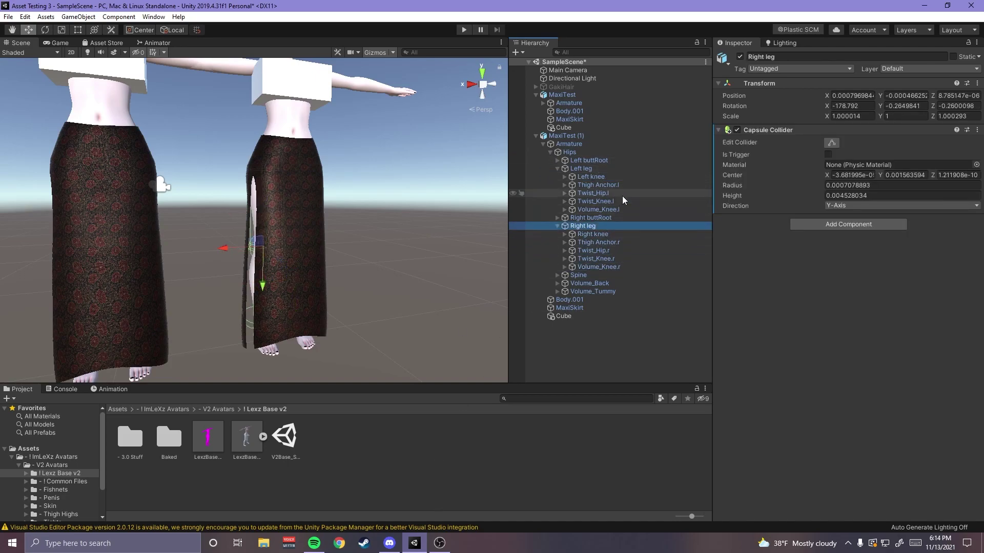
click(614, 166)
alt+drag(327, 214, 332, 267)
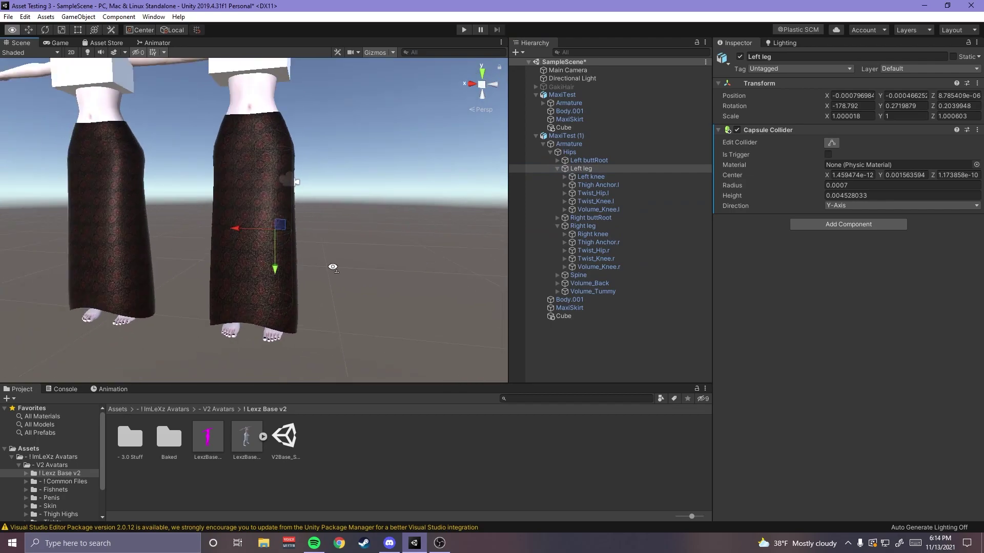
alt+right_drag(332, 267, 361, 278)
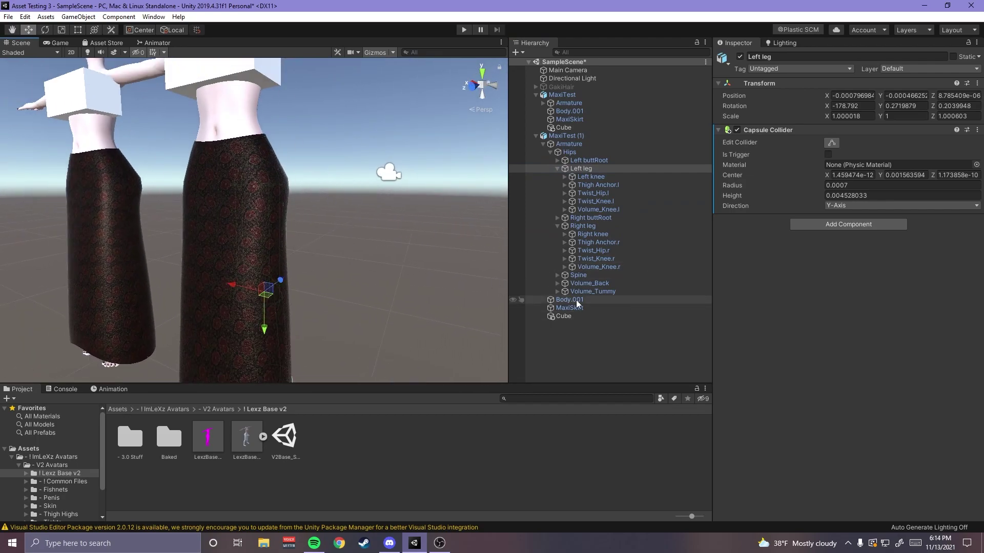
- Set the size of the Capsule Colliders list in the MaxiSkirt's Cloth component to 5
click(589, 284)
double_click(592, 307)
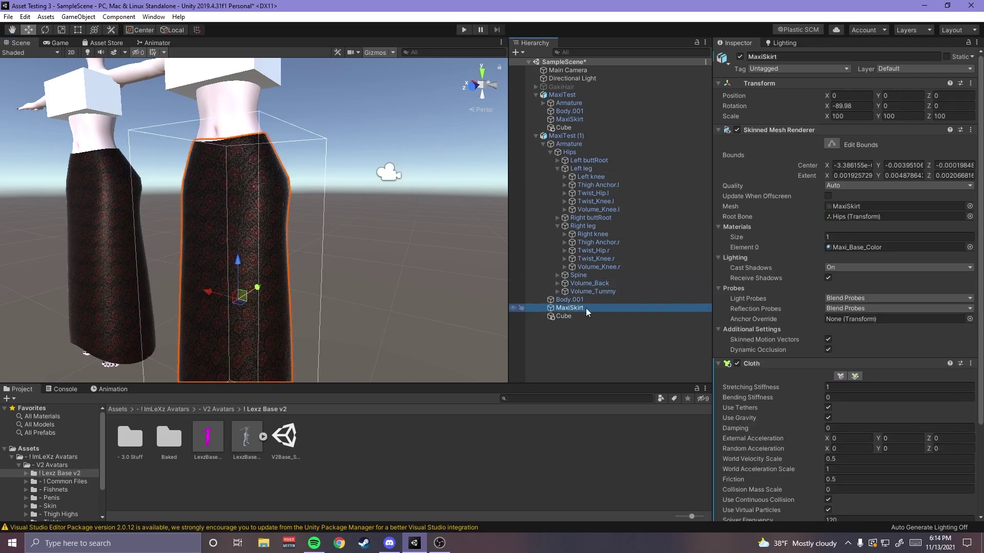
alt+right_drag(356, 302, 497, 298)
scroll(794, 390, down, 5)
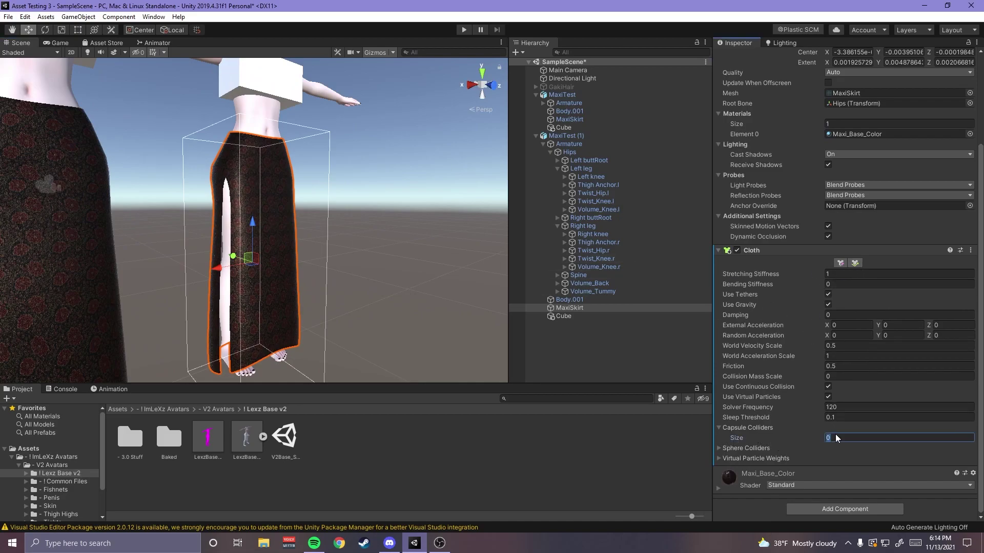
text(5)
key(Return)
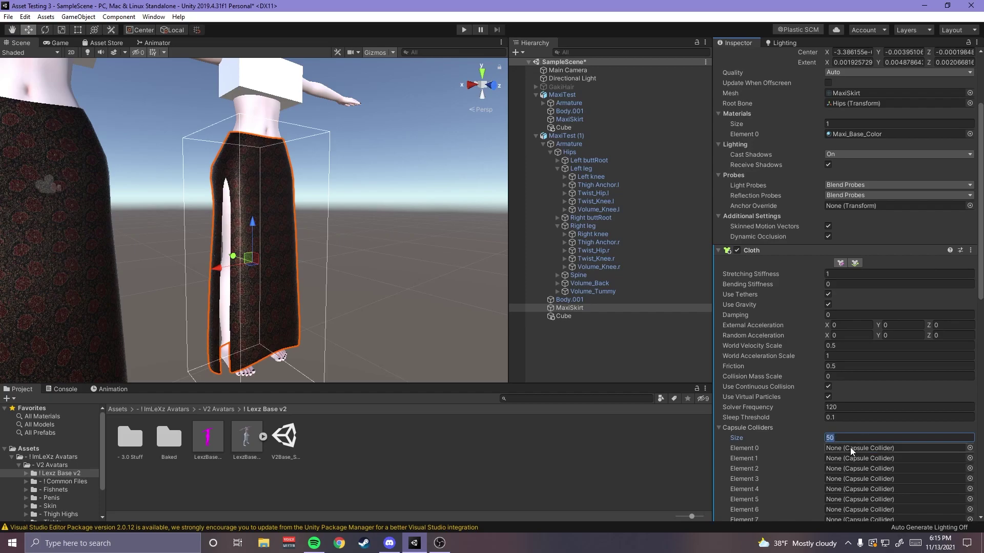
text(5)
key(Return)
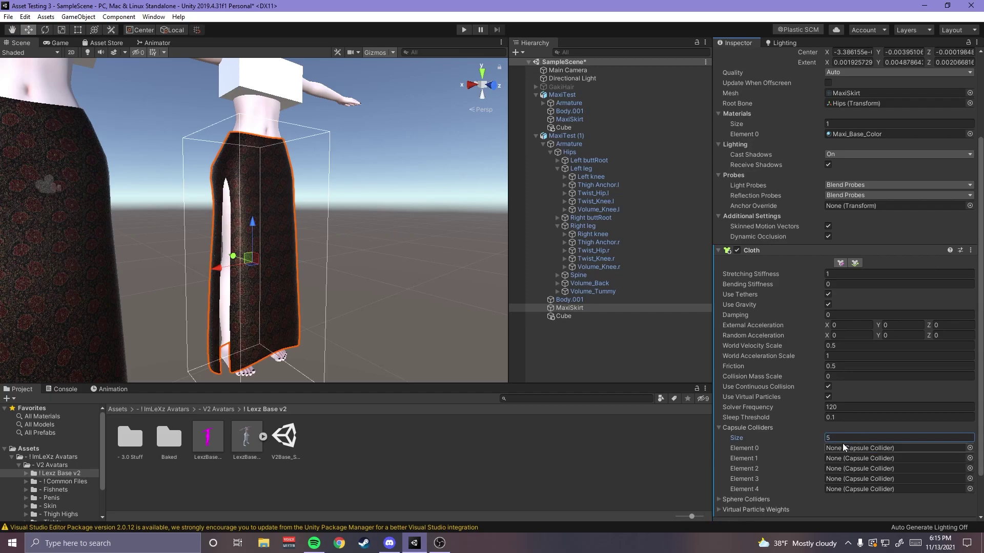
click(970, 449)
click(583, 115)
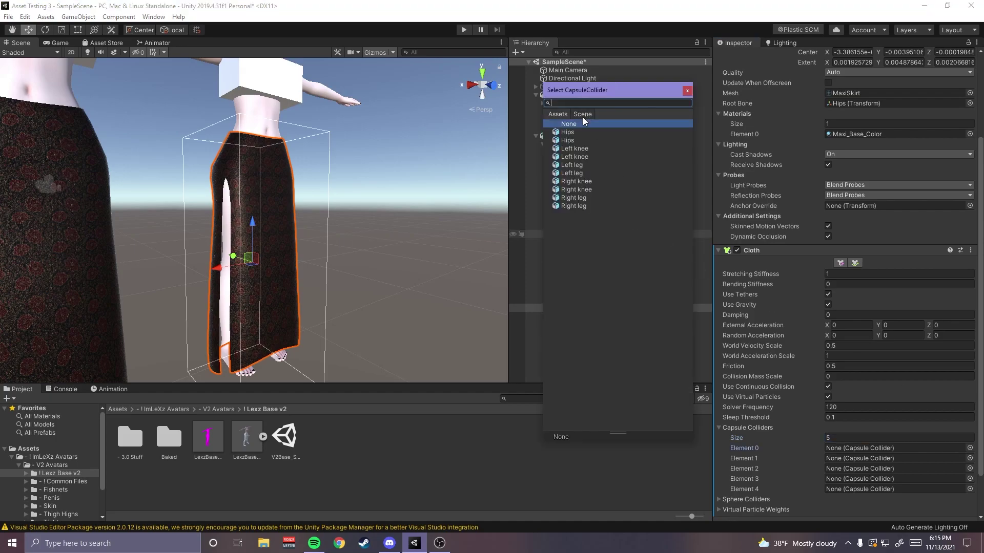
click(687, 91)
- Assign the duplicated avatar's Hips, Left leg, Left knee, Right leg and Right knee as capsule collider elements 0 to 4 of the skirt's Cloth
drag(582, 152, 851, 458)
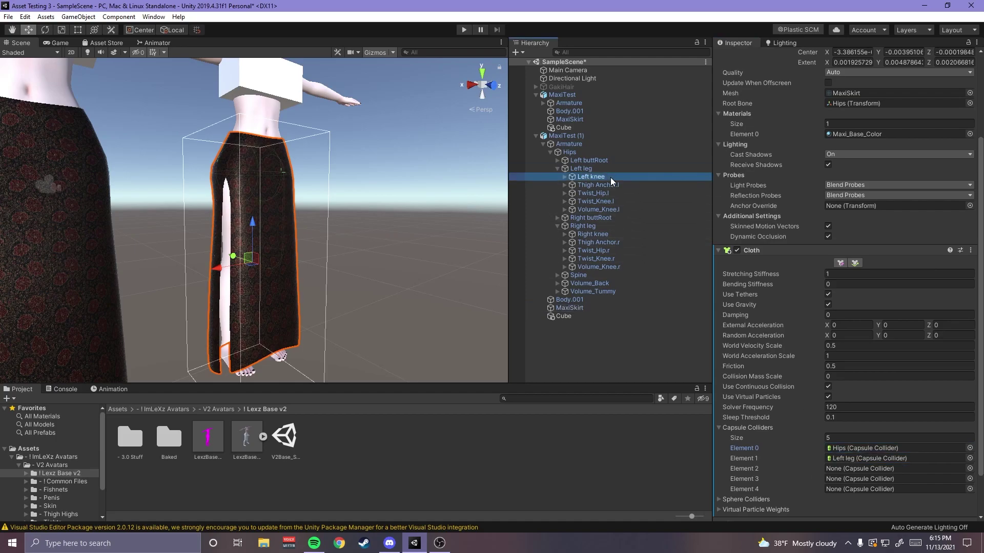
drag(610, 177, 840, 468)
click(610, 228)
drag(610, 229, 855, 490)
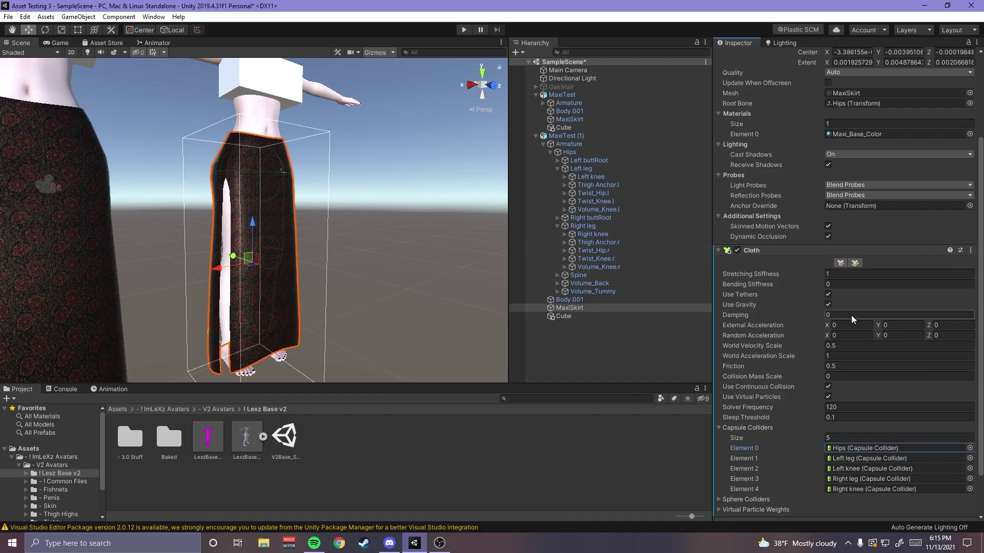
- Set the damping of the MaxiSkirt's Cloth component to 0.3
text(1)
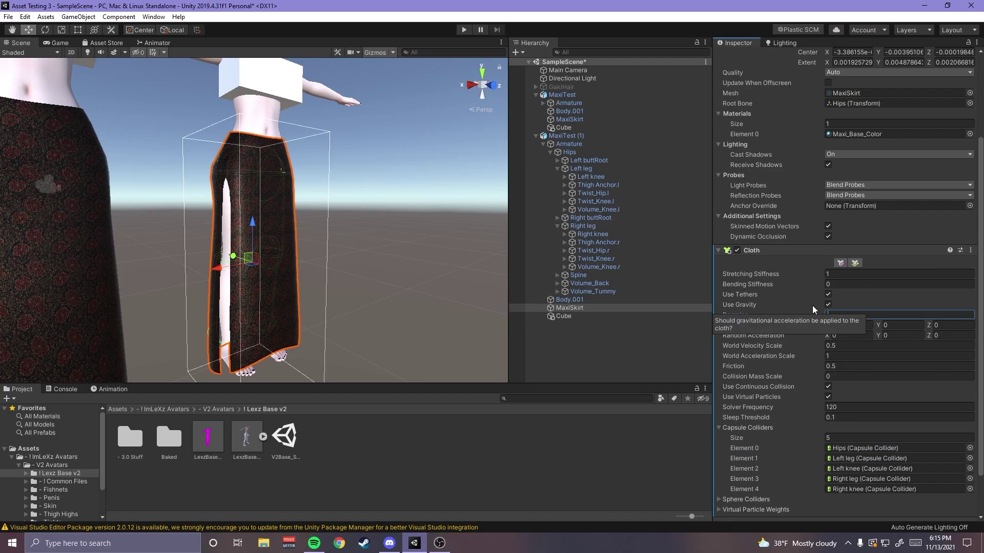
click(664, 469)
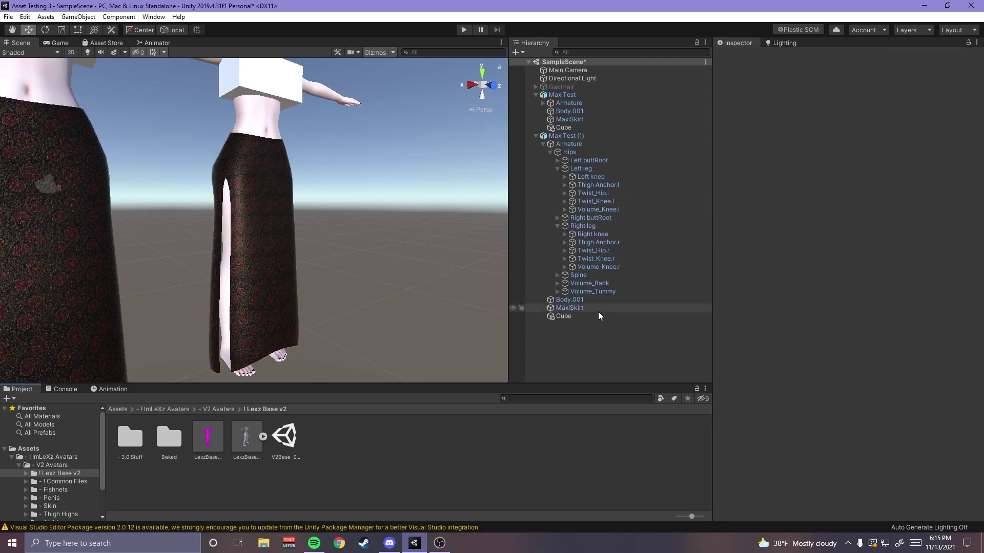
click(598, 310)
- Run the scene in play mode to check how the skirt behaves without cloth constraints, and stop it
scroll(321, 284, up, 5)
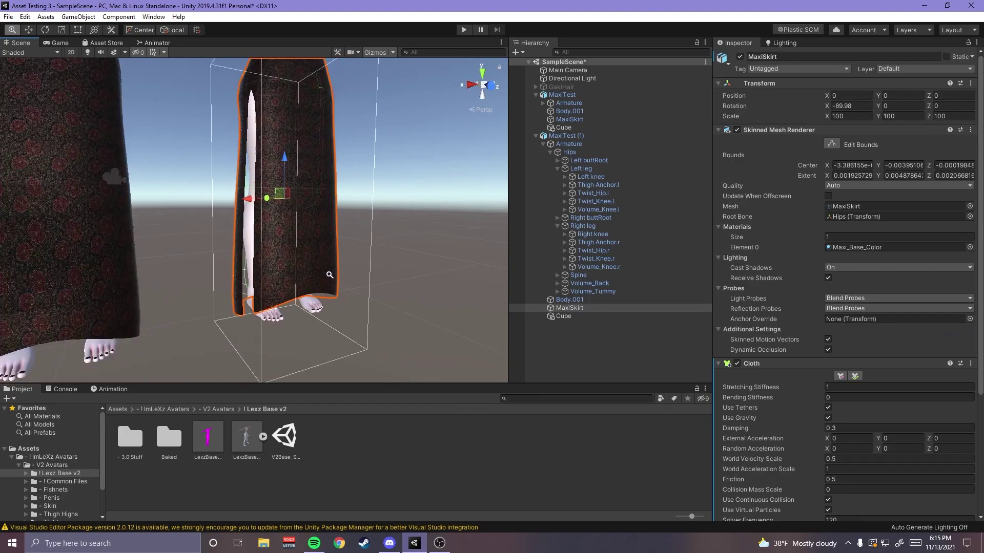
alt+drag(330, 275, 308, 270)
alt+middle_drag(308, 270, 333, 260)
alt+right_drag(334, 260, 311, 293)
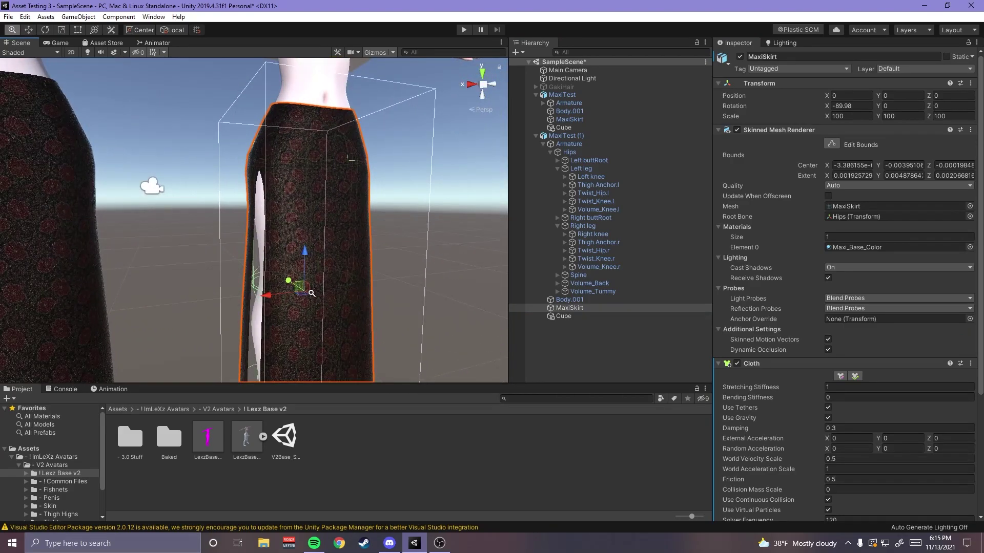
scroll(312, 293, down, 2)
scroll(823, 240, down, 4)
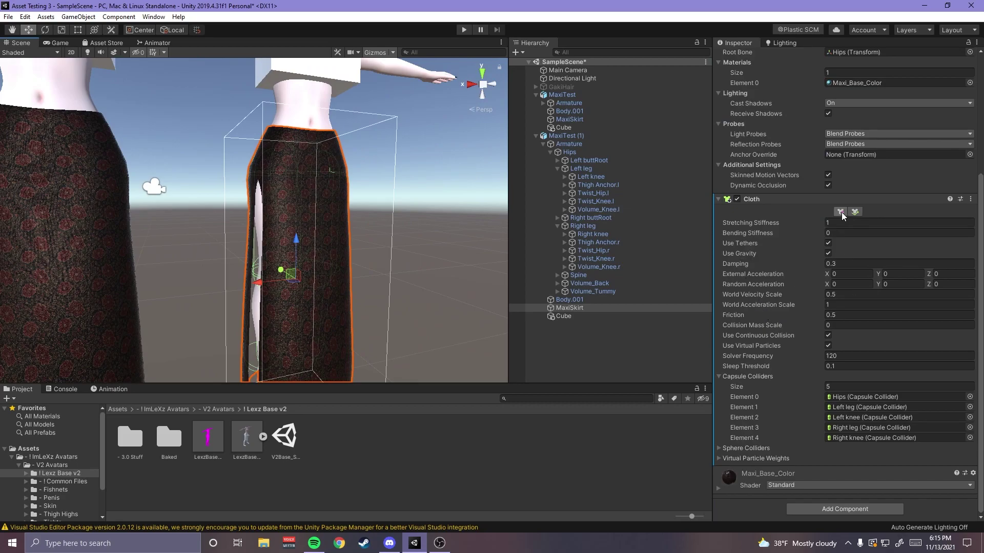
alt+drag(224, 273, 351, 307)
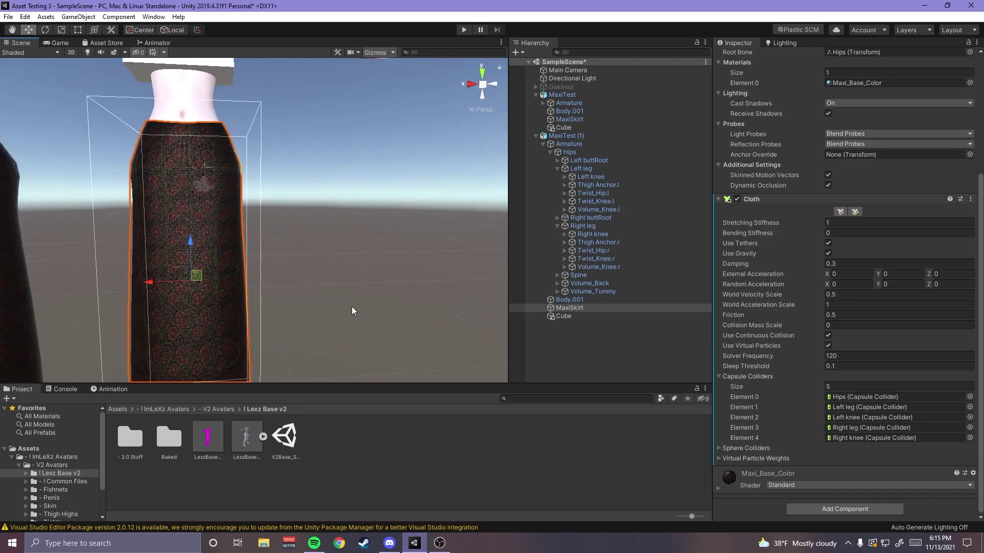
scroll(351, 307, down, 5)
click(379, 262)
click(464, 29)
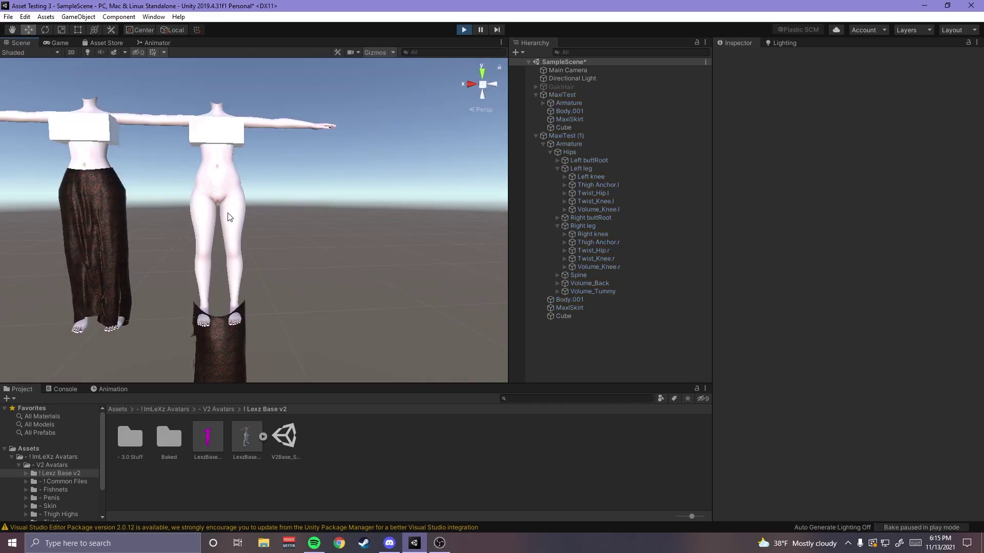
mouse_move(277, 285)
right_down()
mouse_move(307, 459)
mouse_move(278, 272)
right_up()
click(461, 32)
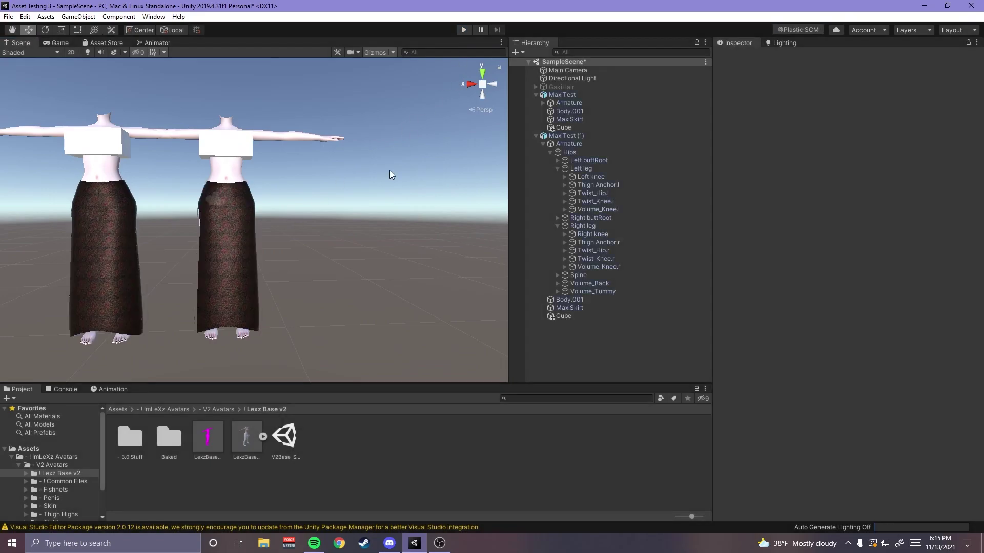
- Select the duplicated avatar's MaxiSkirt and start editing its cloth constraints
right_drag(221, 262, 265, 265)
middle_drag(266, 265, 286, 280)
mouse_move(286, 281)
alt+right_down()
mouse_move(305, 303)
mouse_move(287, 297)
alt+right_up()
scroll(288, 297, down, 2)
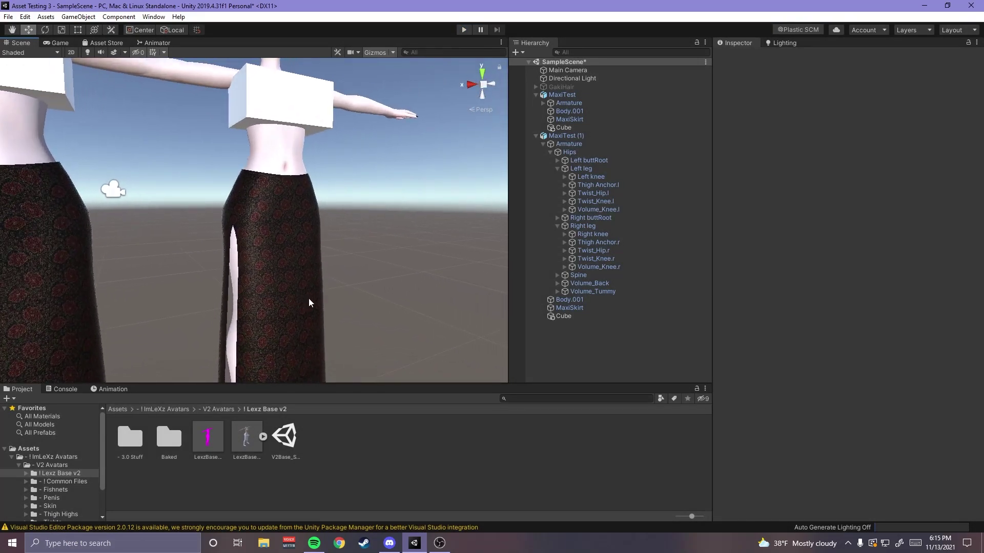
click(279, 237)
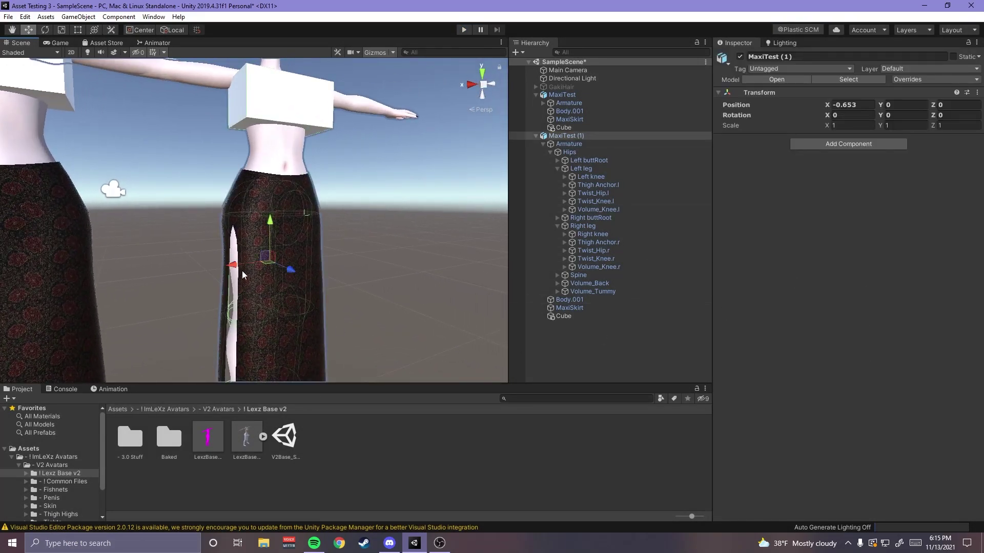
click(290, 331)
scroll(789, 387, down, 5)
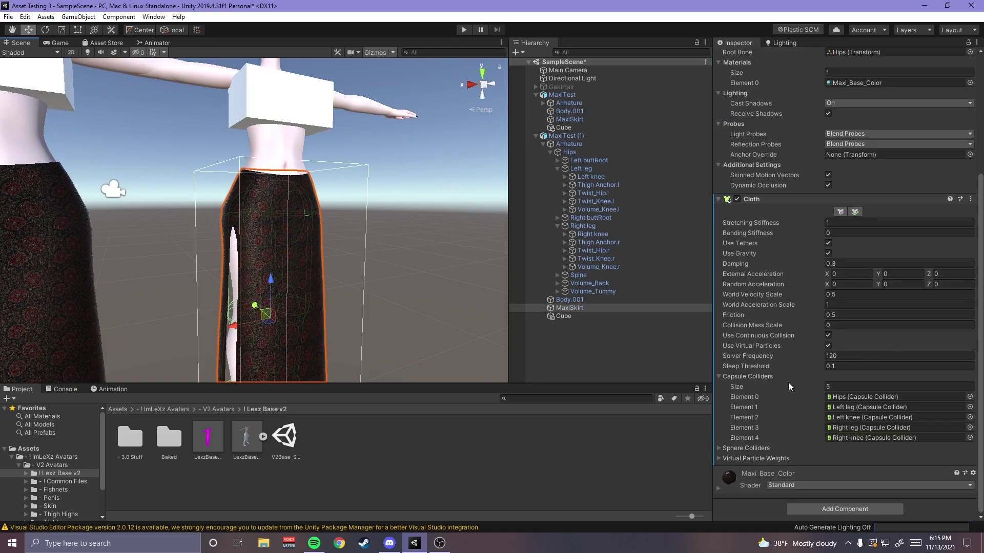
click(840, 211)
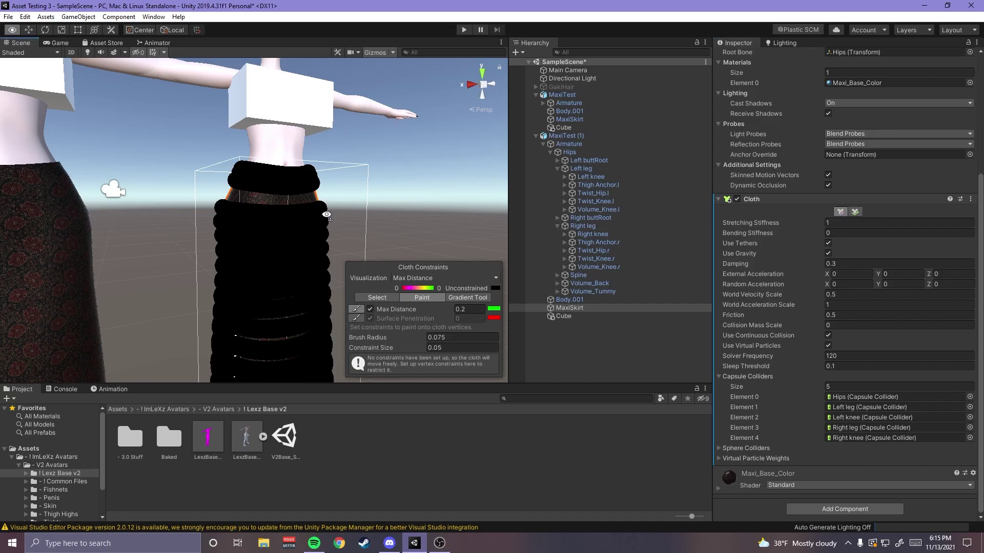
- Set the constraint size of the skirt's cloth vertices to 0.009
right_drag(327, 215, 303, 231)
middle_drag(303, 227, 302, 227)
alt+right_drag(303, 227, 300, 225)
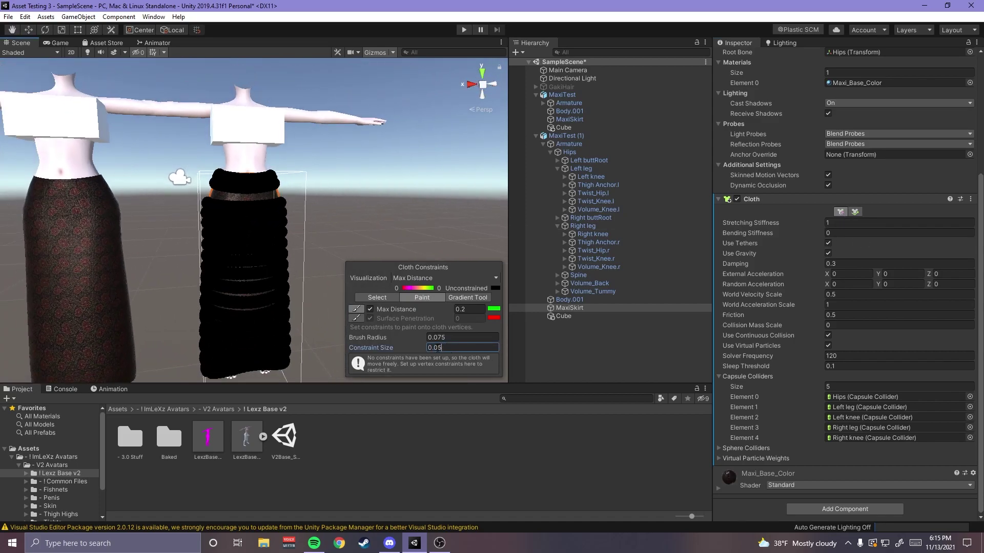
text(0)
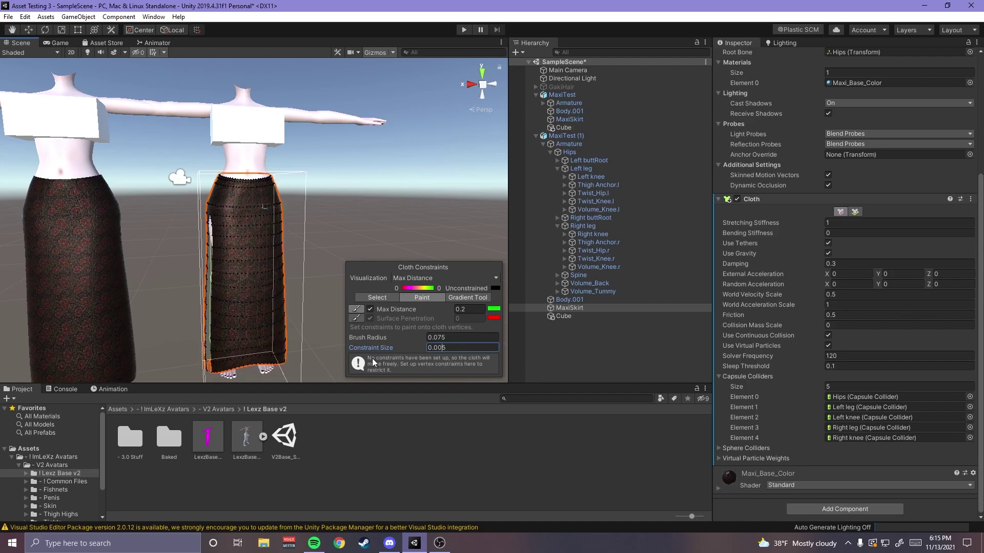
text(9)
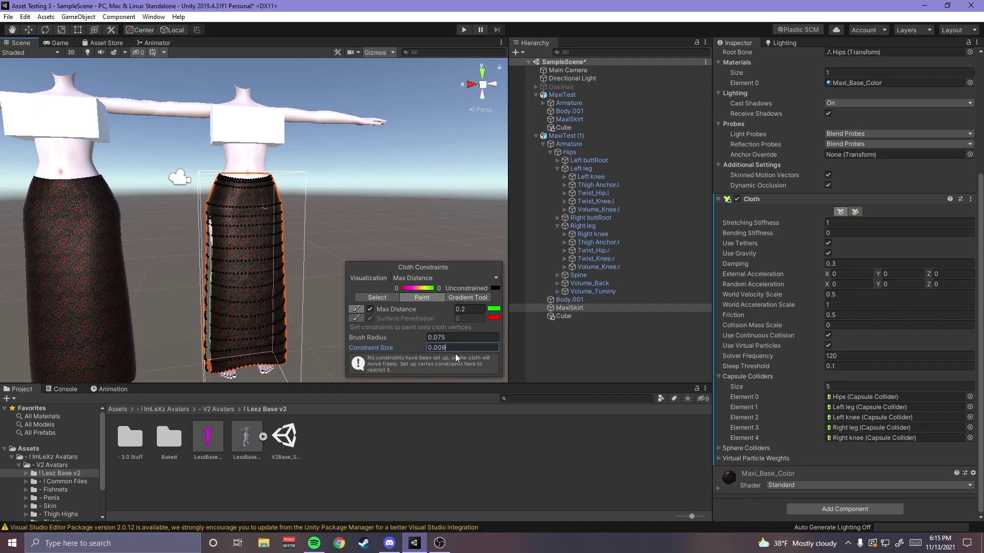
- Examine the cloth constraint vertices across the skirt from the waistband to the hem from several angles
alt+drag(262, 296, 283, 288)
alt+right_drag(283, 288, 306, 305)
scroll(307, 306, down, 10)
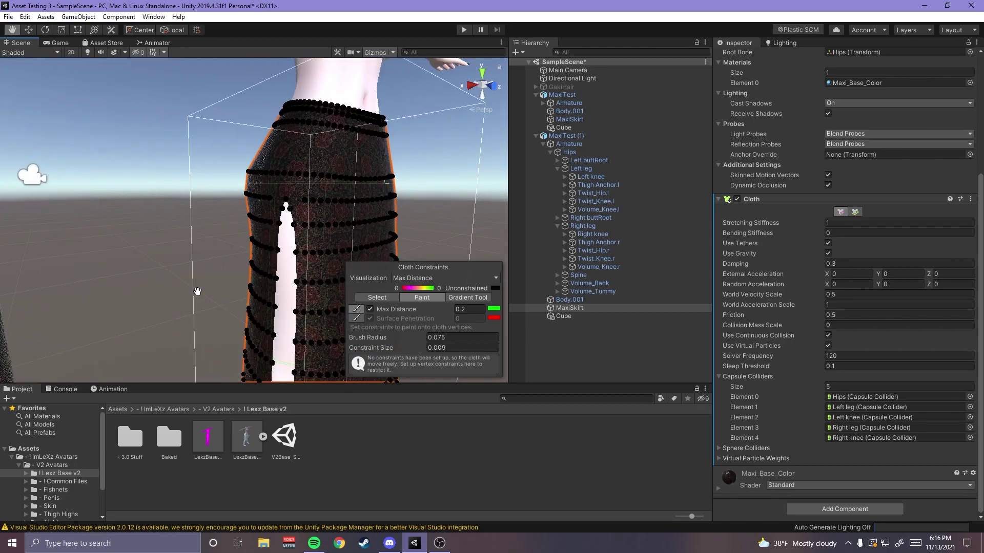
alt+right_drag(223, 293, 213, 292)
alt+drag(213, 292, 256, 293)
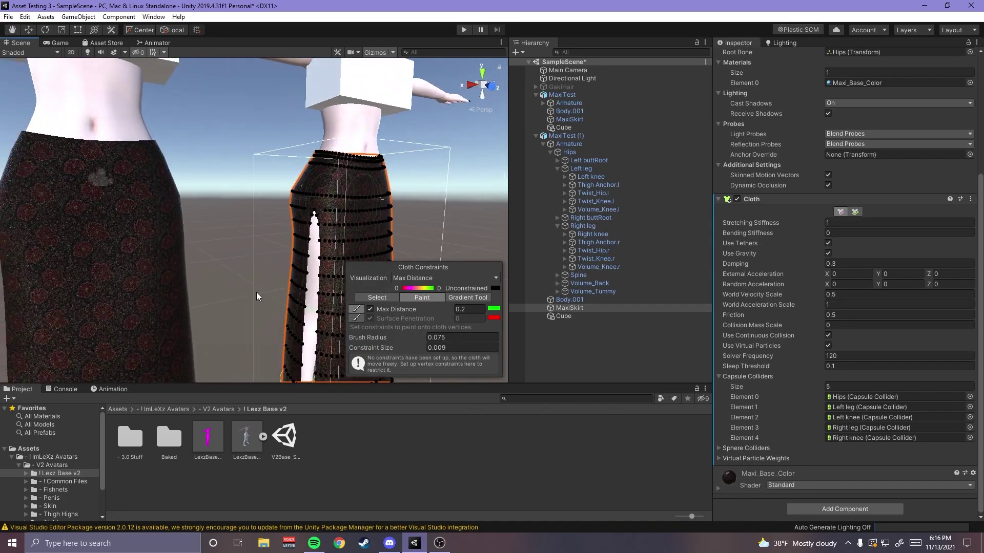
middle_drag(256, 293, 247, 287)
alt+right_drag(246, 287, 261, 277)
alt+drag(260, 277, 215, 282)
middle_drag(216, 282, 267, 287)
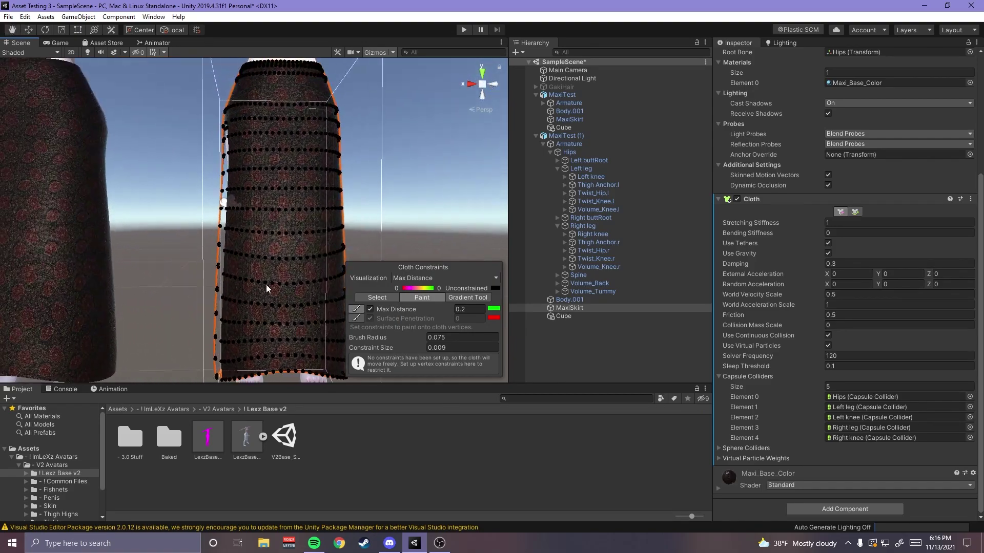
alt+right_drag(267, 286, 280, 295)
alt+drag(281, 295, 272, 310)
middle_drag(272, 310, 286, 301)
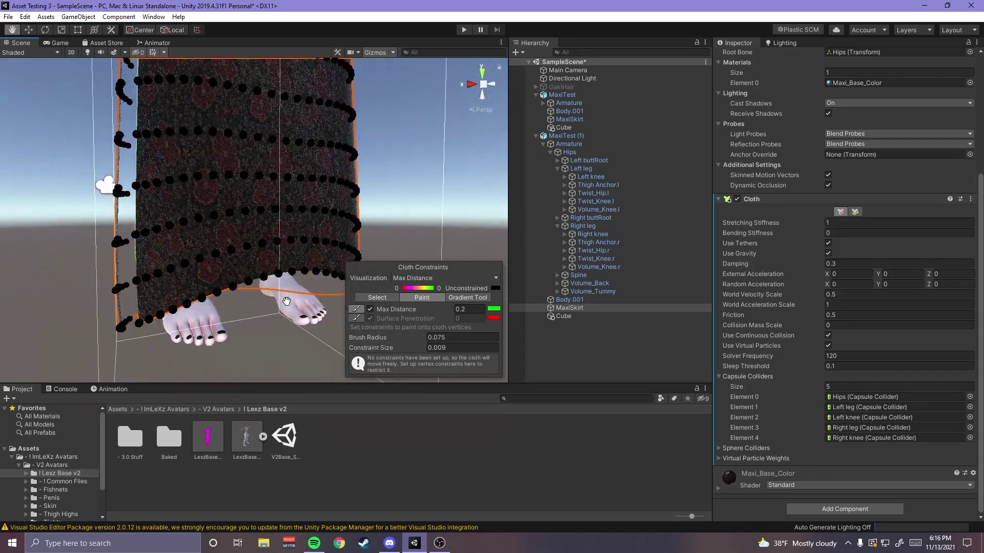
alt+right_drag(272, 259, 288, 231)
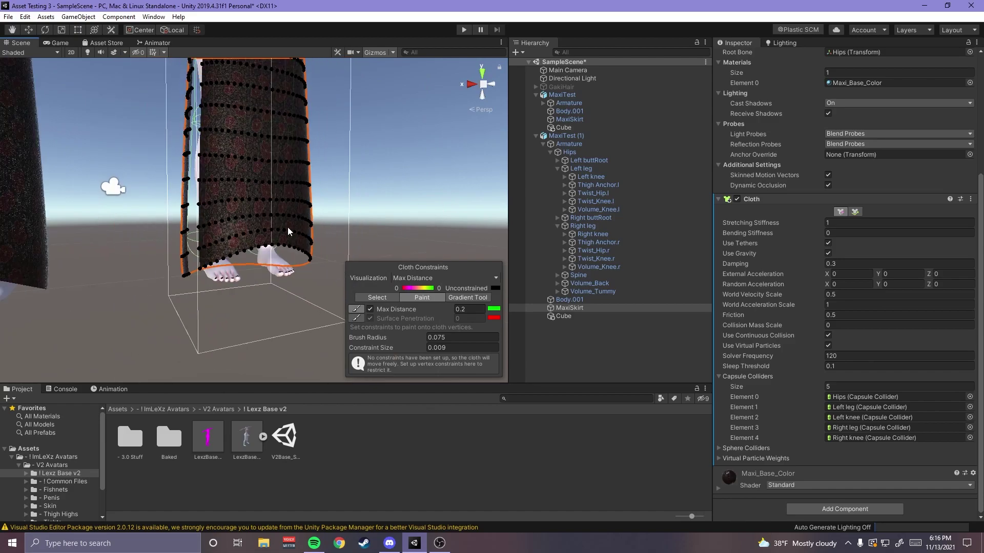
middle_drag(287, 231, 291, 287)
alt+drag(291, 287, 302, 215)
middle_drag(302, 215, 294, 266)
alt+drag(294, 267, 262, 263)
right_drag(262, 263, 255, 293)
key(s)
alt+drag(256, 293, 220, 241)
middle_drag(220, 242, 224, 243)
scroll(245, 210, up, 5)
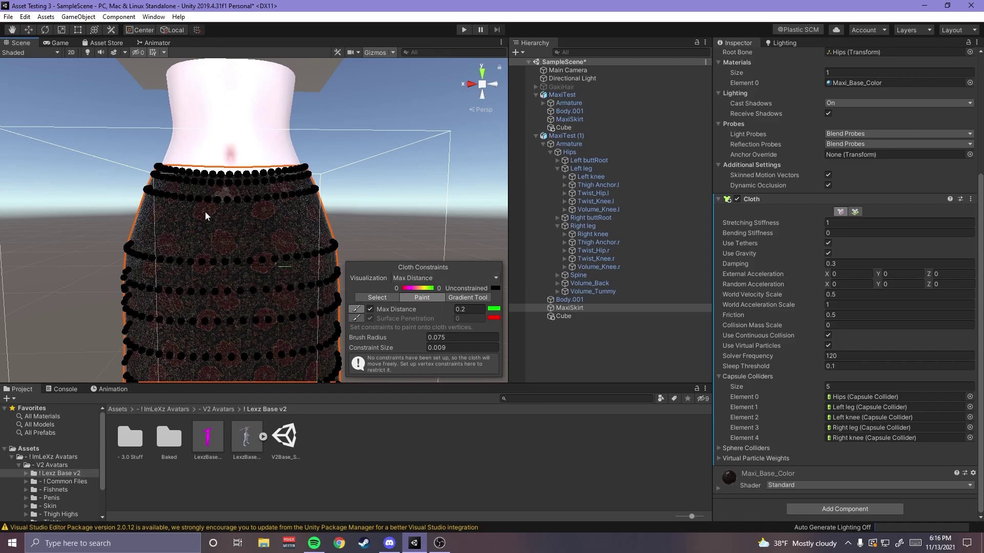
scroll(205, 212, down, 5)
alt+drag(281, 245, 260, 277)
middle_drag(258, 300, 263, 266)
scroll(260, 195, up, 3)
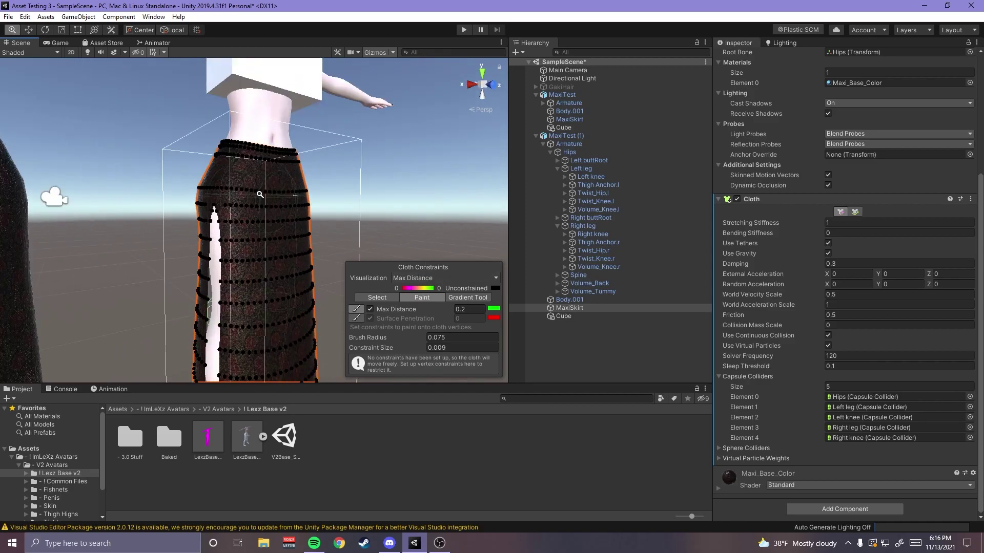
middle_drag(256, 134, 263, 199)
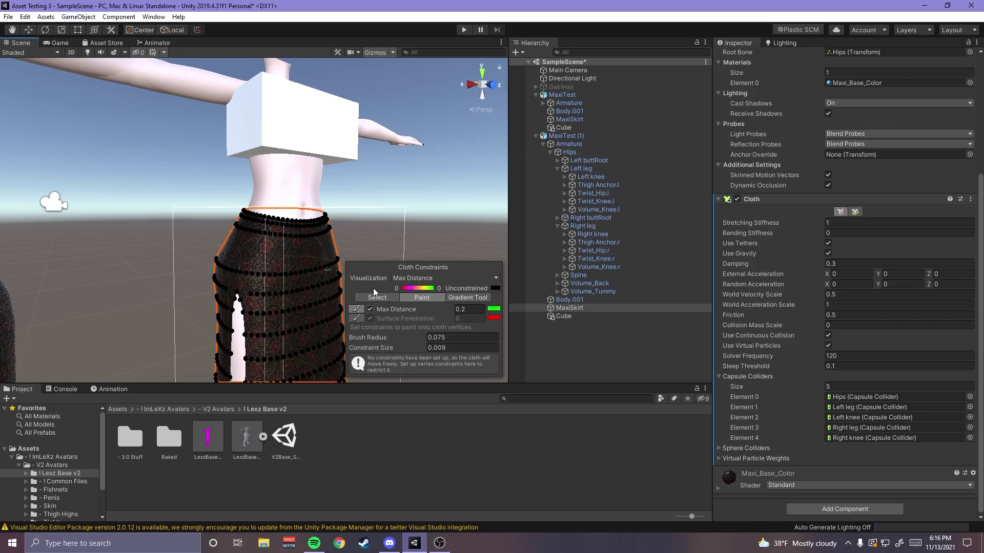
- Switch the cloth constraints to Select mode and enable Manipulate Backfaces with Max Distance as the visualization
click(385, 300)
right_drag(303, 205, 308, 184)
click(402, 289)
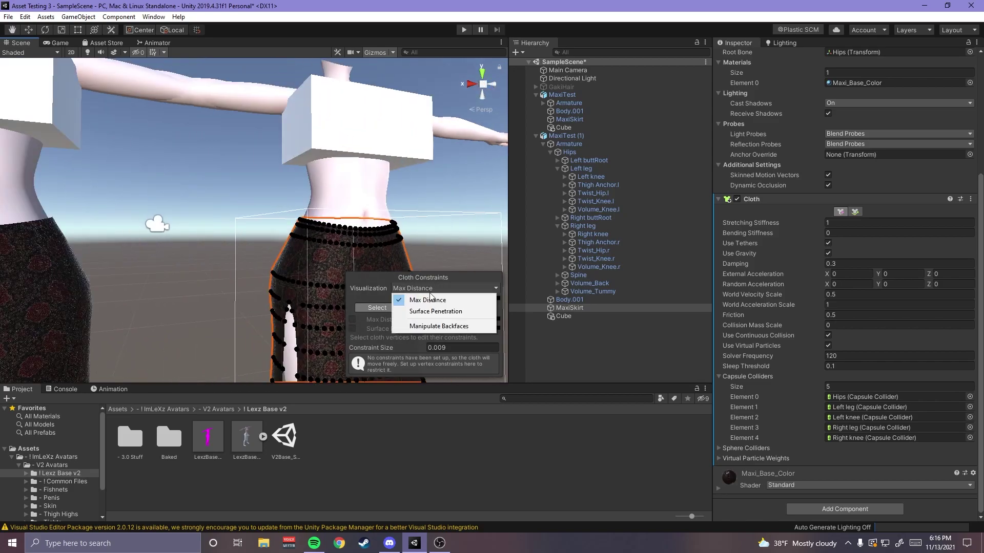
click(415, 290)
click(447, 288)
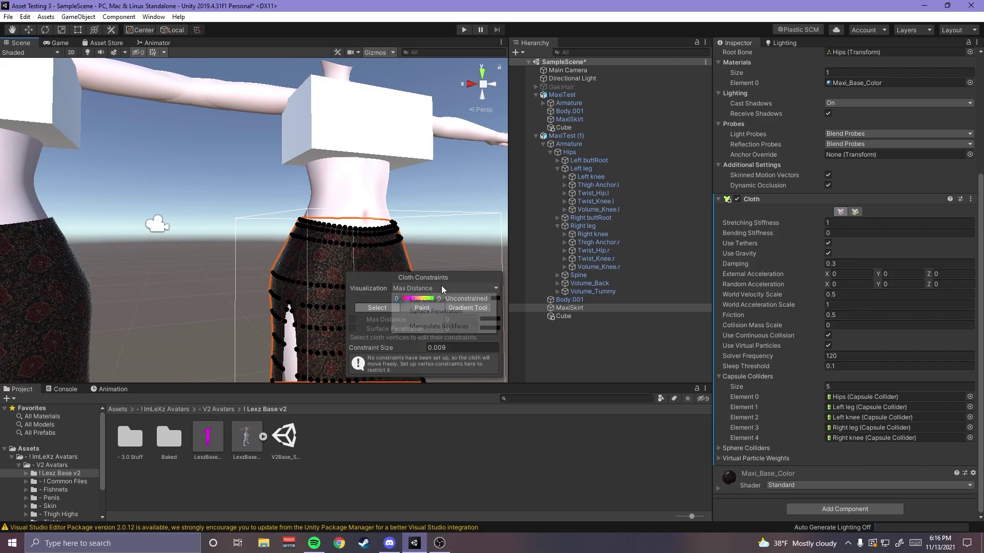
click(430, 328)
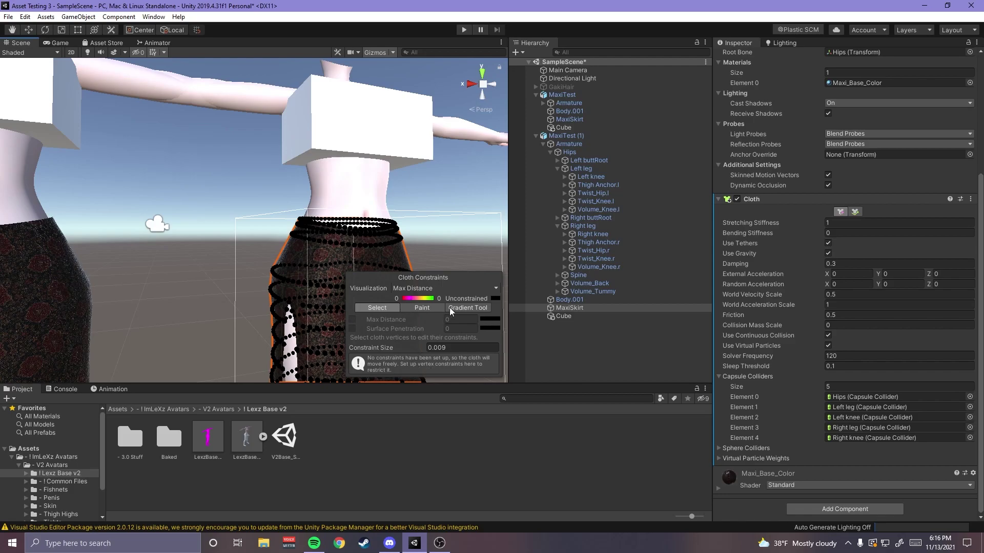
click(444, 288)
click(420, 294)
- Select the rows of cloth vertices around the skirt's waistband and constrain them with a max distance of 0
drag(244, 196, 416, 251)
right_drag(422, 249, 416, 242)
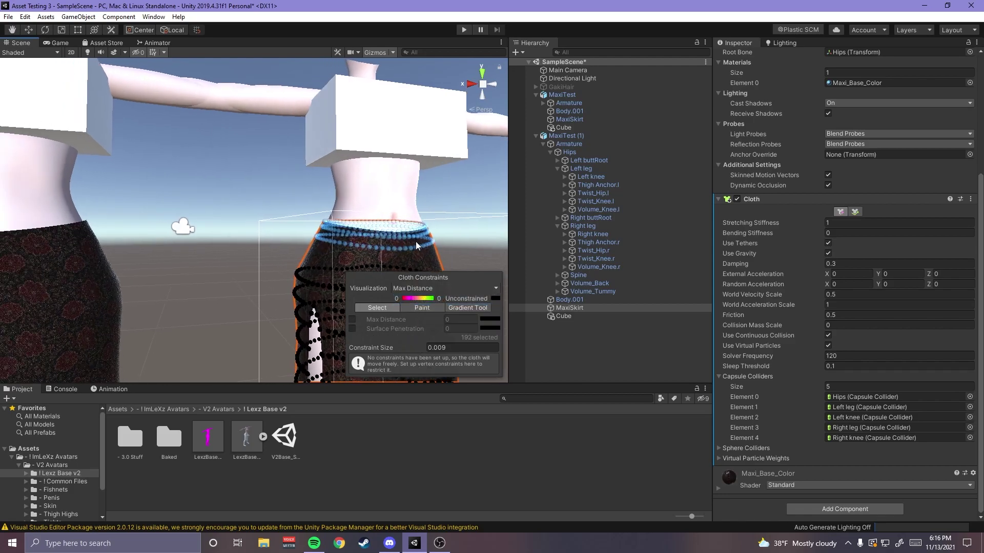
middle_drag(416, 243, 410, 239)
scroll(410, 239, up, 2)
scroll(409, 239, down, 1)
click(173, 155)
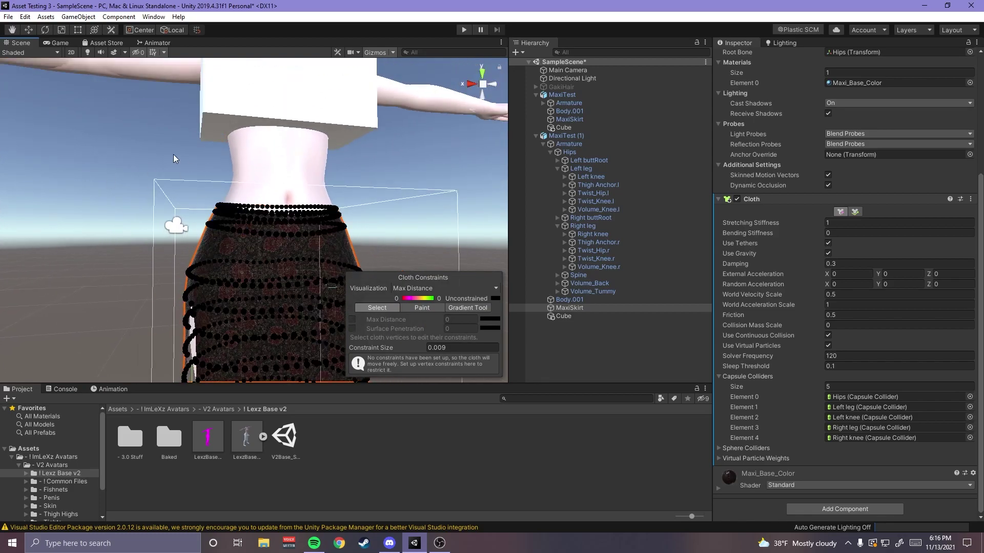
drag(163, 152, 405, 247)
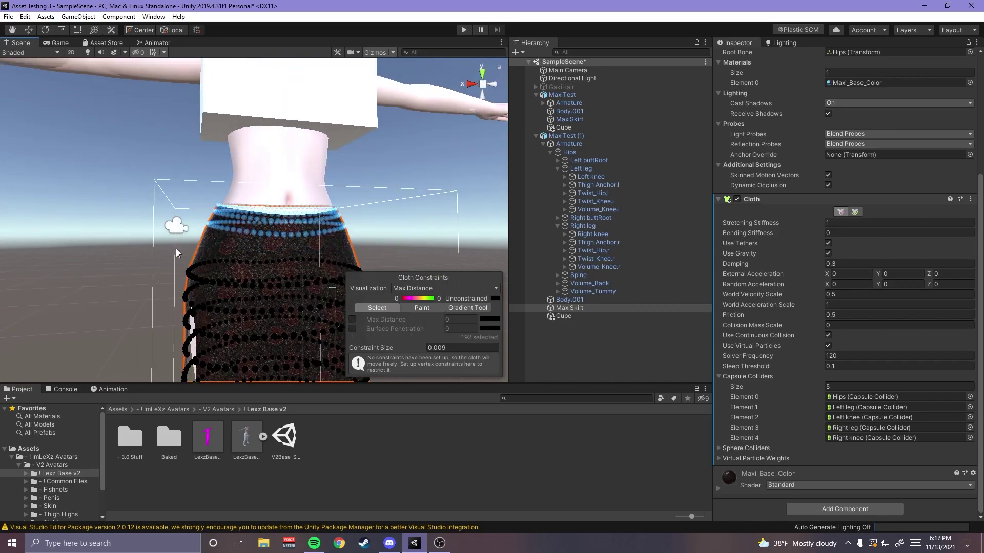
click(352, 319)
click(460, 342)
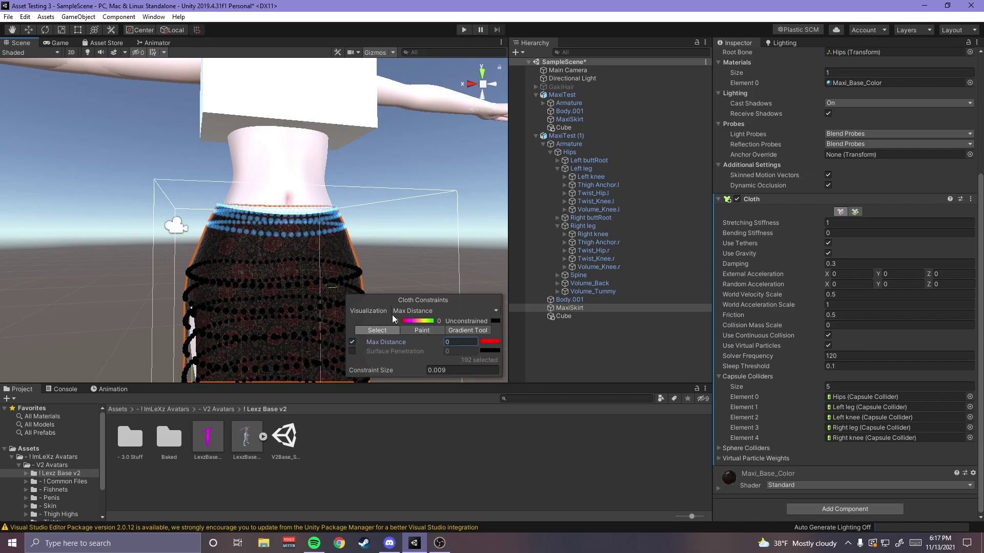
click(421, 331)
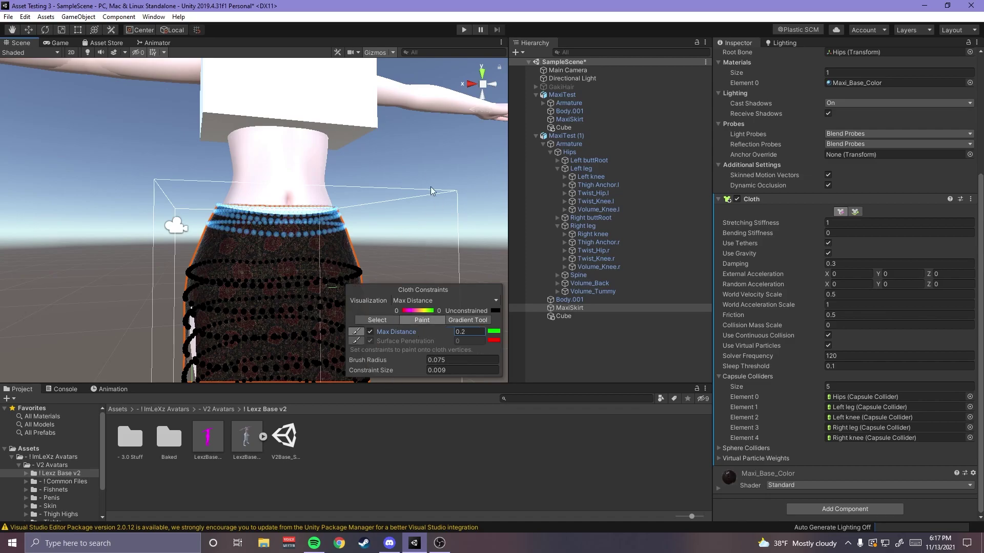
click(377, 320)
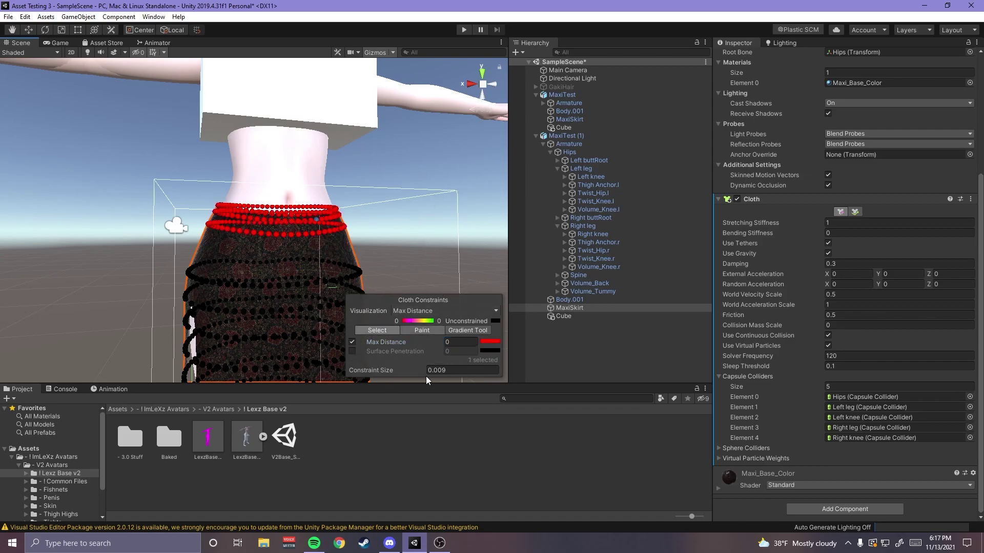
- Select all of the skirt's cloth vertices below the waistband and set their max distance to 0.01
scroll(380, 257, down, 15)
middle_drag(310, 300, 313, 266)
scroll(313, 266, up, 2)
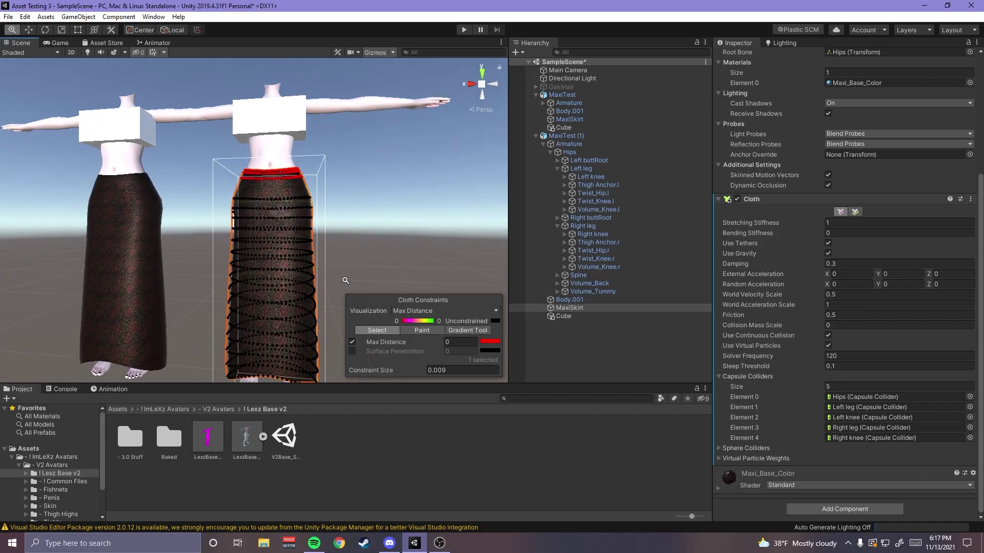
right_drag(213, 283, 250, 288)
middle_drag(251, 288, 263, 290)
scroll(238, 306, up, 6)
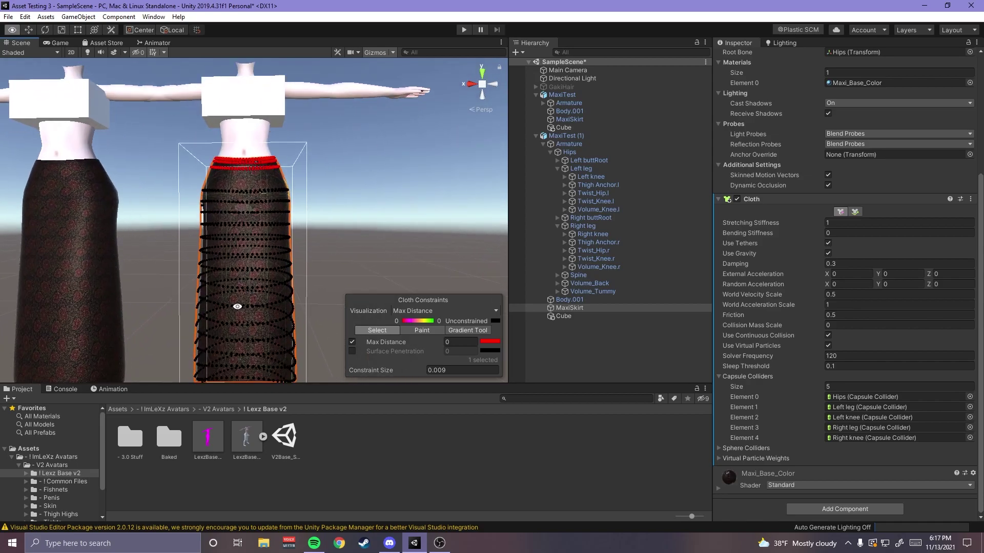
scroll(236, 305, down, 7)
right_drag(308, 290, 257, 284)
middle_drag(257, 284, 277, 277)
right_drag(277, 276, 340, 261)
scroll(340, 261, down, 4)
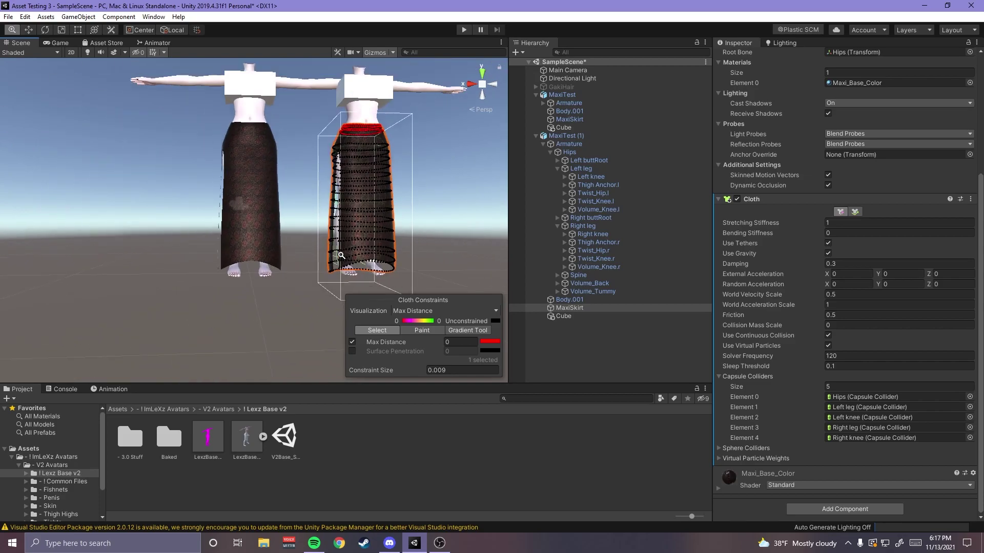
middle_drag(341, 261, 309, 268)
scroll(328, 266, up, 4)
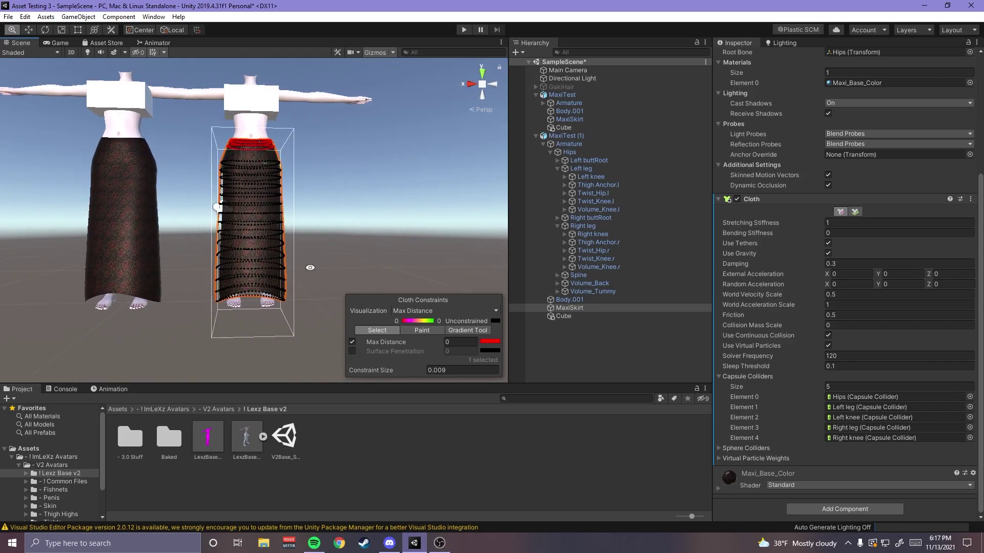
scroll(309, 268, up, 3)
drag(192, 147, 333, 352)
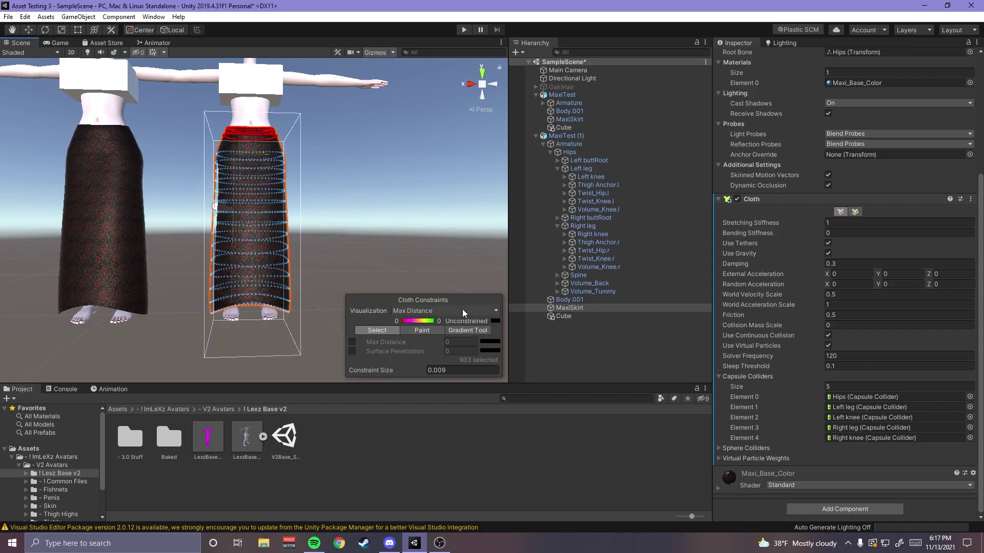
click(352, 342)
text(.01)
key(Return)
click(337, 190)
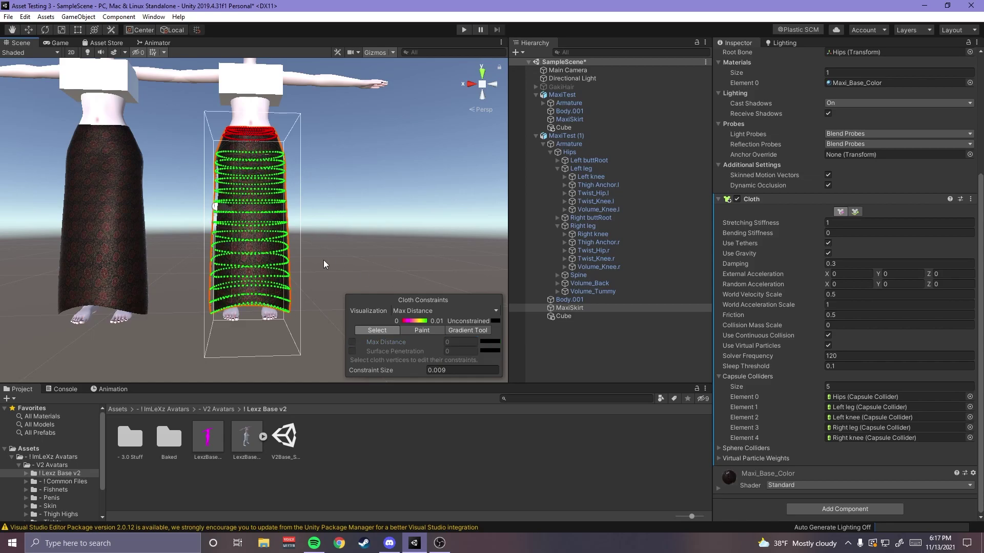
- Apply a Max Distance gradient from 0 to 1 to the skirt's cloth vertices below the waistband using the Gradient Tool
scroll(328, 246, up, 5)
scroll(223, 229, down, 1)
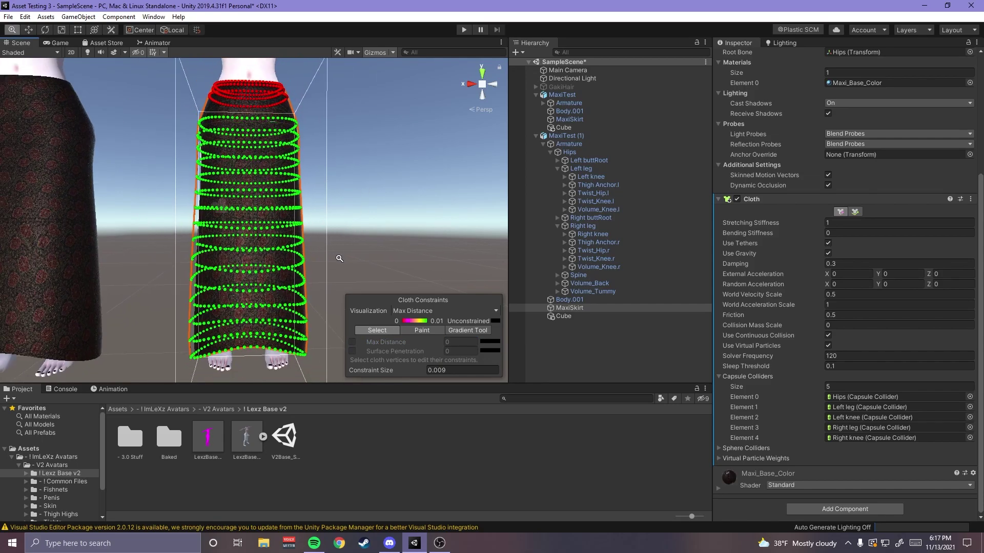
scroll(349, 223, down, 2)
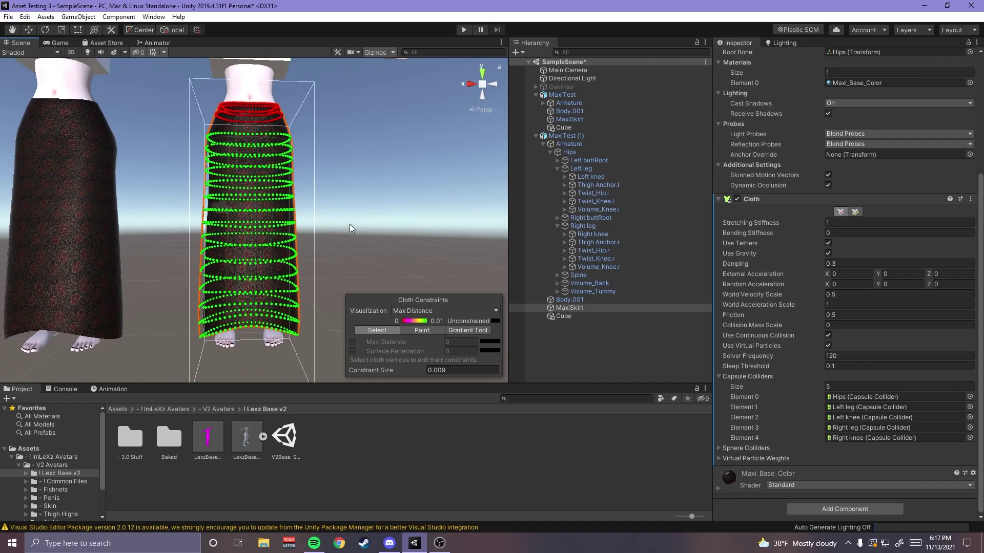
alt+drag(399, 204, 301, 200)
middle_drag(301, 200, 325, 207)
alt+drag(325, 207, 463, 167)
click(419, 330)
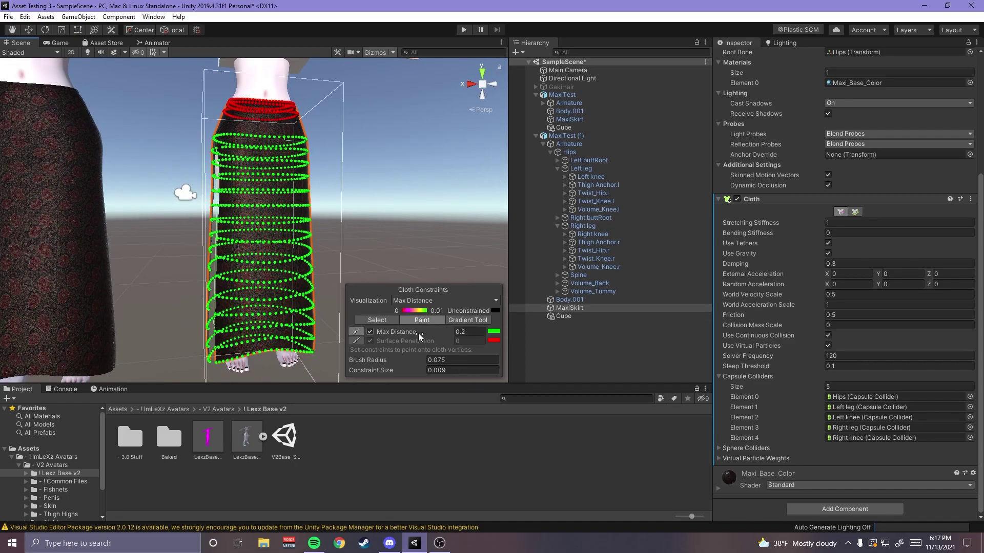
click(456, 320)
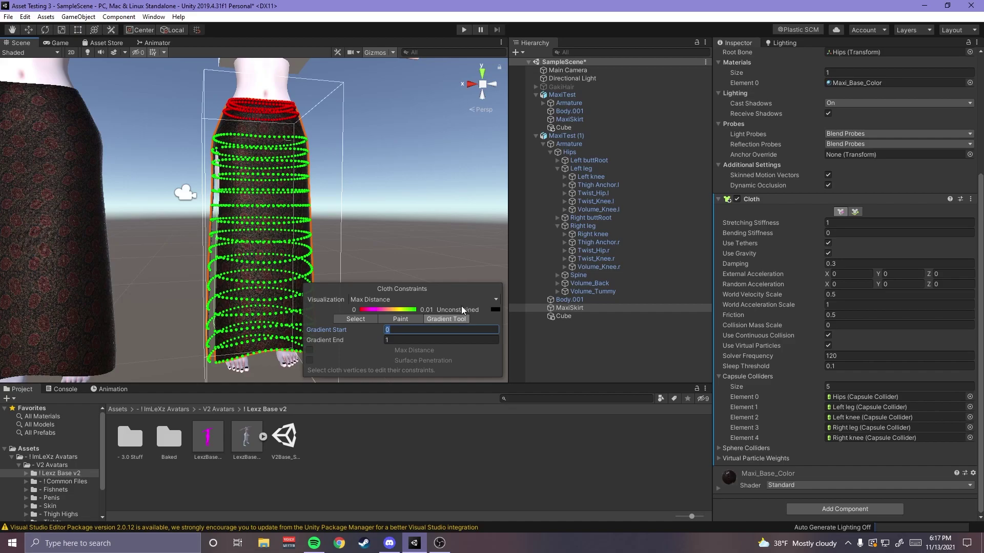
drag(181, 119, 403, 407)
click(347, 162)
drag(205, 132, 410, 371)
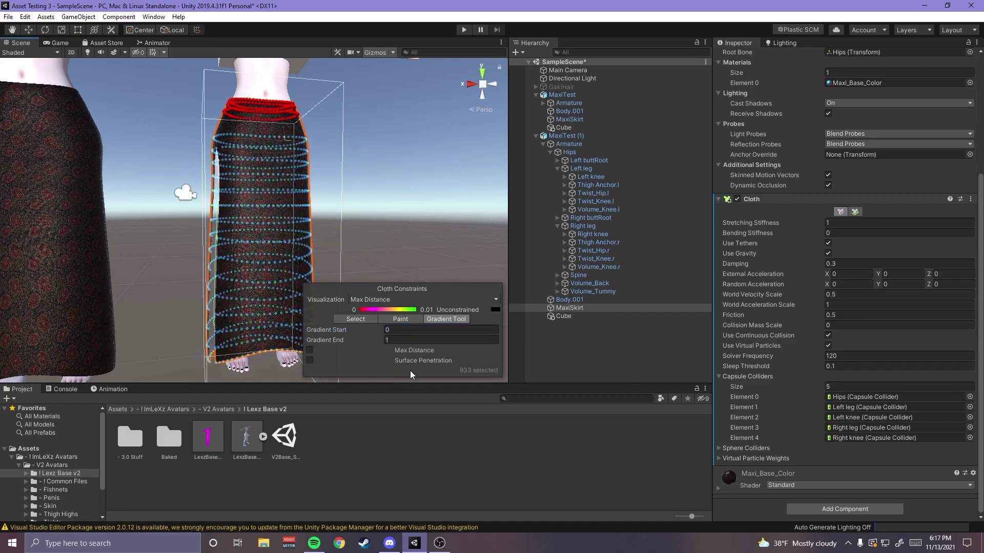
click(309, 350)
click(306, 265)
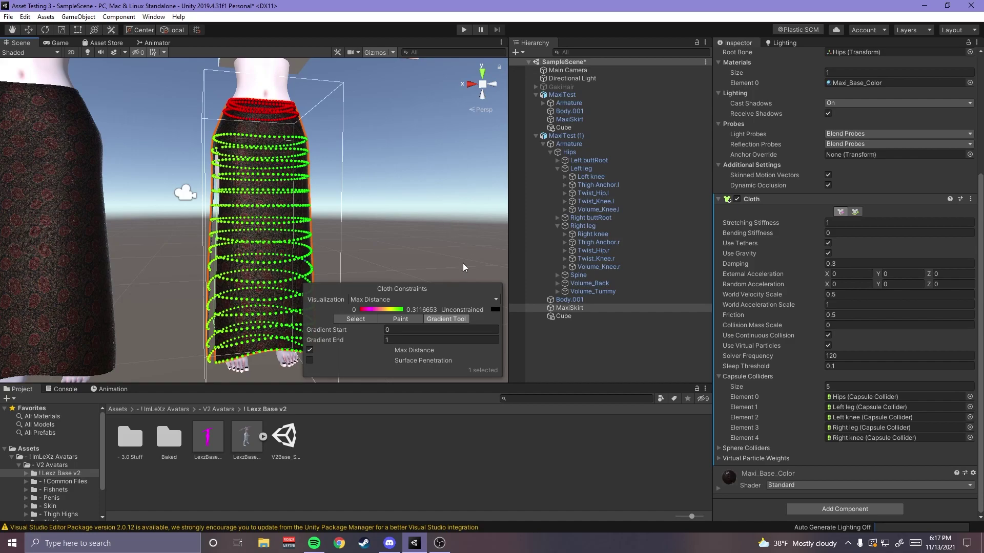
- Deselect the skirt and run the scene in play mode, shown in the Scene view
click(406, 223)
click(609, 339)
alt+drag(397, 245, 367, 261)
alt+right_drag(366, 262, 254, 245)
alt+drag(254, 245, 523, 165)
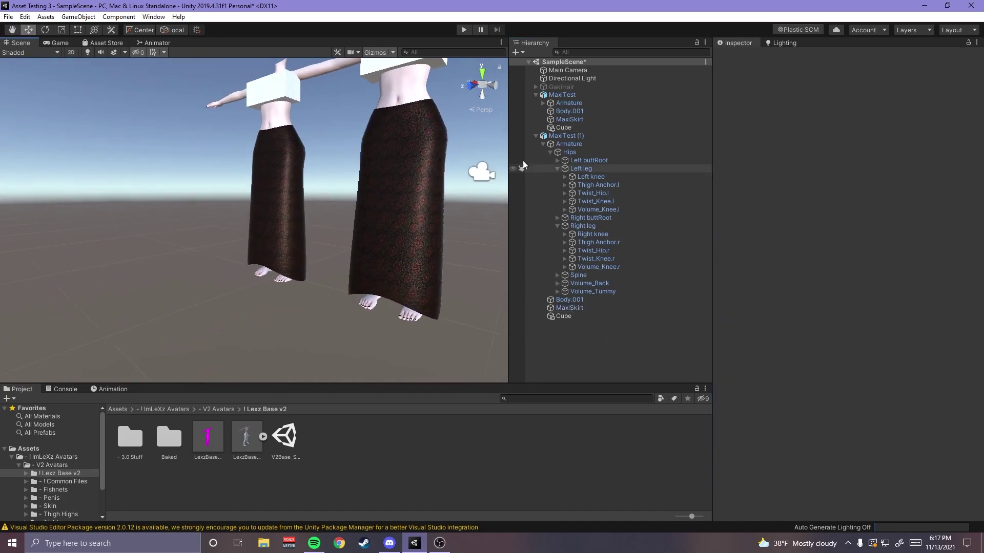
middle_drag(396, 211, 292, 238)
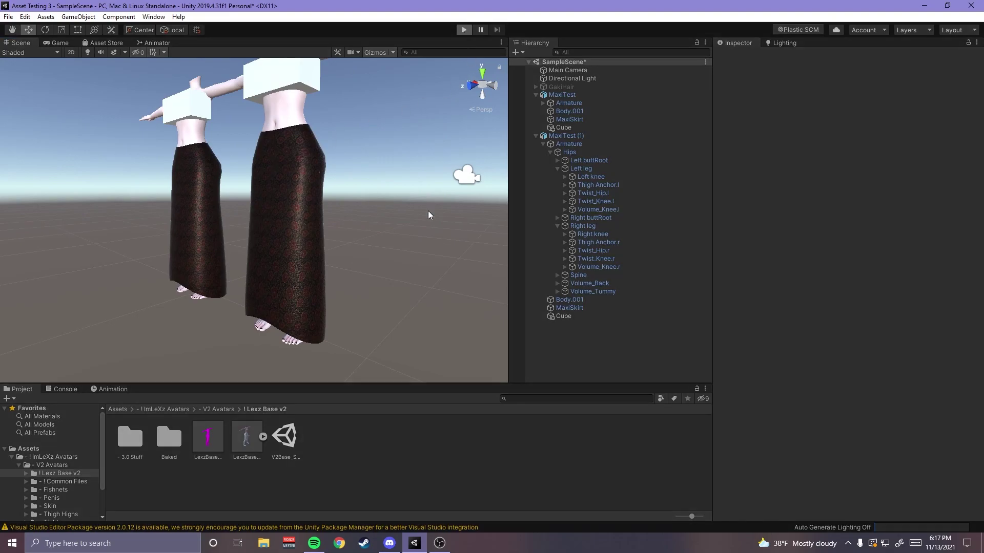
click(17, 45)
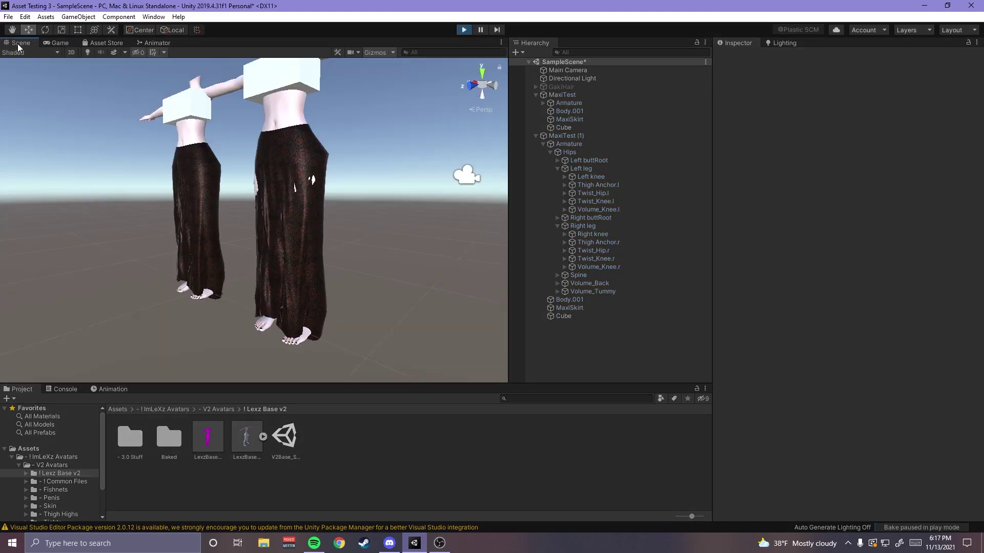
- Examine the simulated skirts on both avatars from the front, sides and back for leg clipping and draping
alt+drag(397, 205, 334, 199)
middle_drag(334, 199, 352, 202)
alt+right_drag(353, 202, 349, 213)
alt+drag(349, 213, 309, 229)
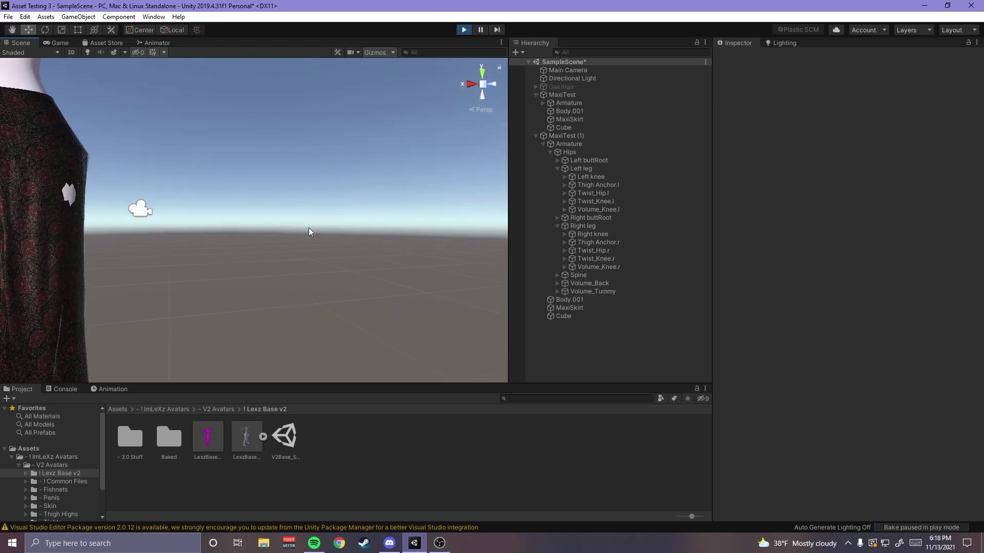
middle_drag(309, 229, 329, 219)
alt+right_drag(330, 220, 321, 207)
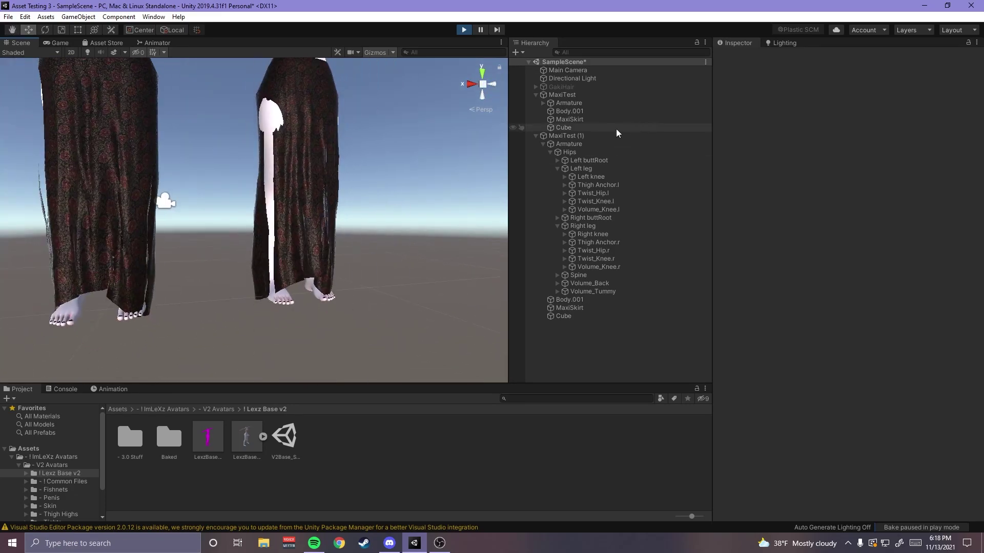
alt+right_drag(430, 174, 285, 270)
alt+drag(285, 270, 383, 278)
alt+right_drag(383, 278, 415, 294)
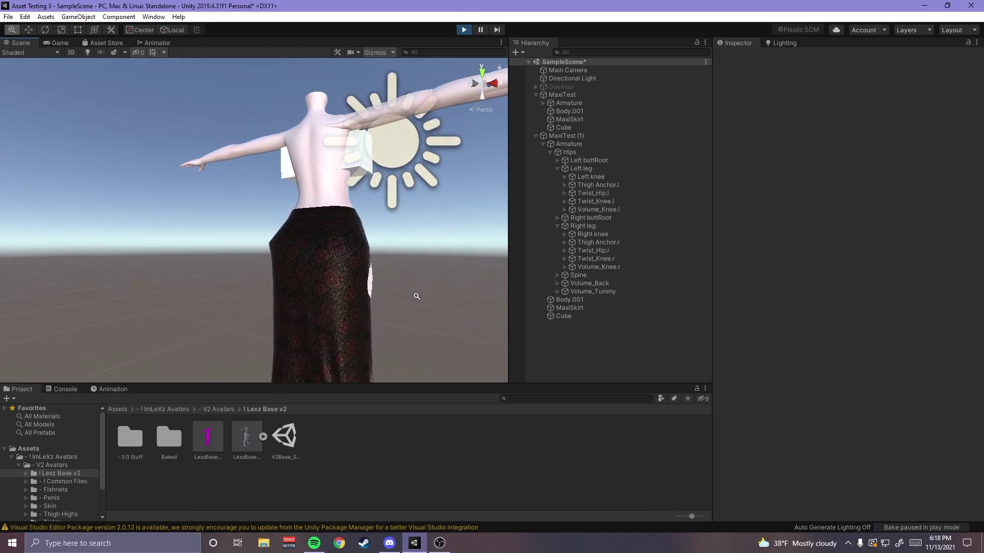
alt+drag(415, 294, 399, 308)
middle_drag(400, 308, 338, 306)
alt+right_drag(338, 306, 336, 303)
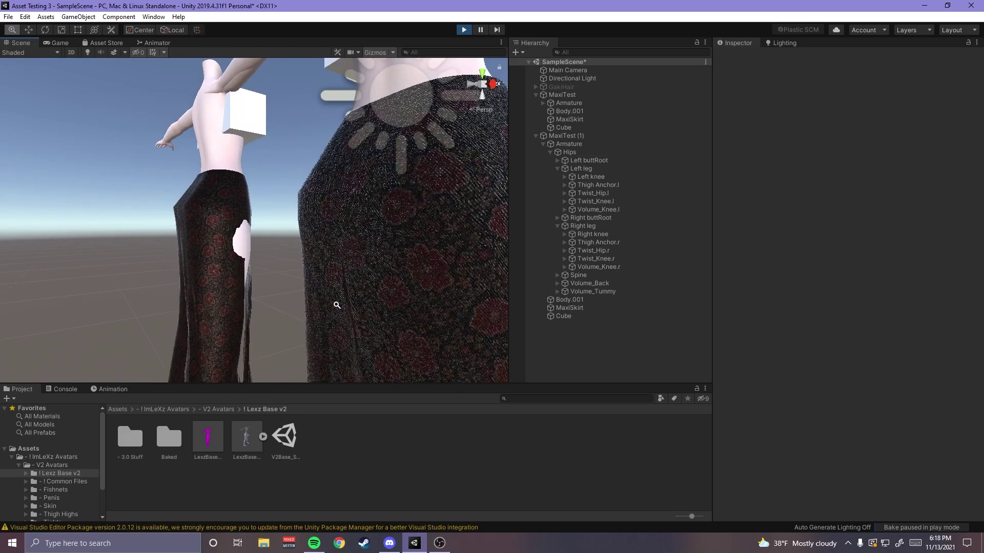
middle_drag(336, 303, 313, 304)
alt+right_drag(313, 304, 352, 306)
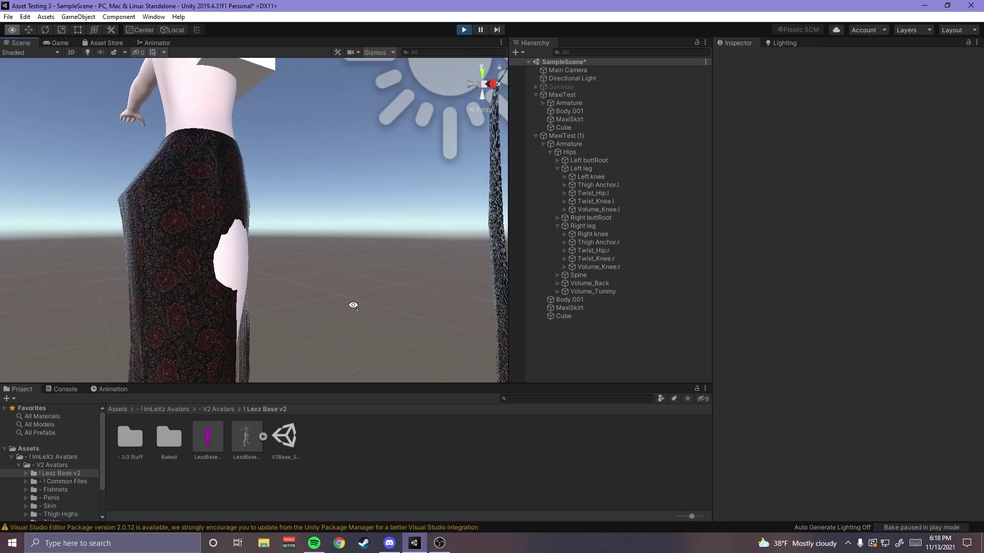
alt+drag(352, 306, 224, 308)
alt+right_drag(224, 307, 413, 338)
alt+drag(413, 338, 307, 332)
alt+right_drag(307, 333, 311, 327)
alt+drag(311, 327, 362, 279)
alt+right_drag(362, 279, 393, 280)
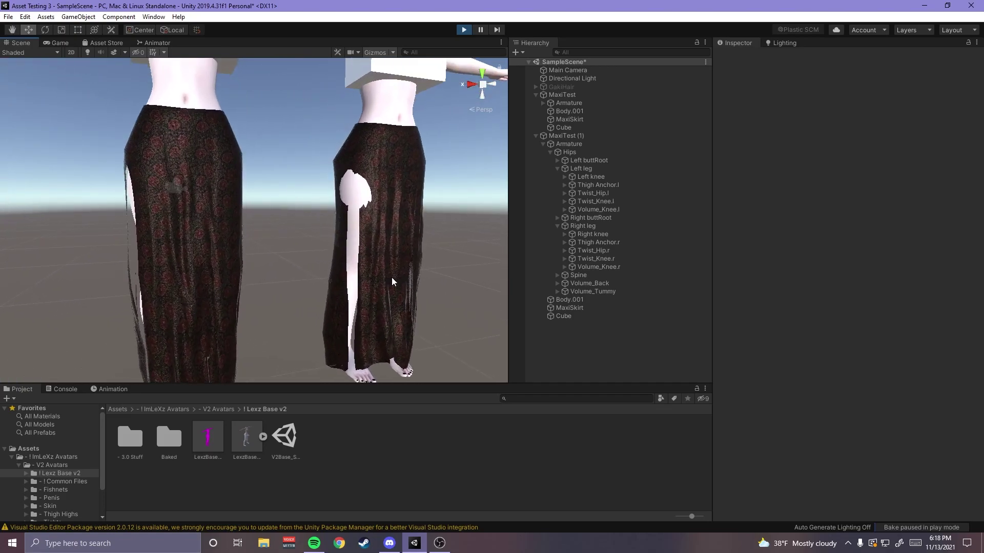
alt+drag(393, 280, 389, 279)
- Rotate the MaxiTest (1) avatar in play mode to test the skirt's cloth movement, and stop the simulation
click(566, 136)
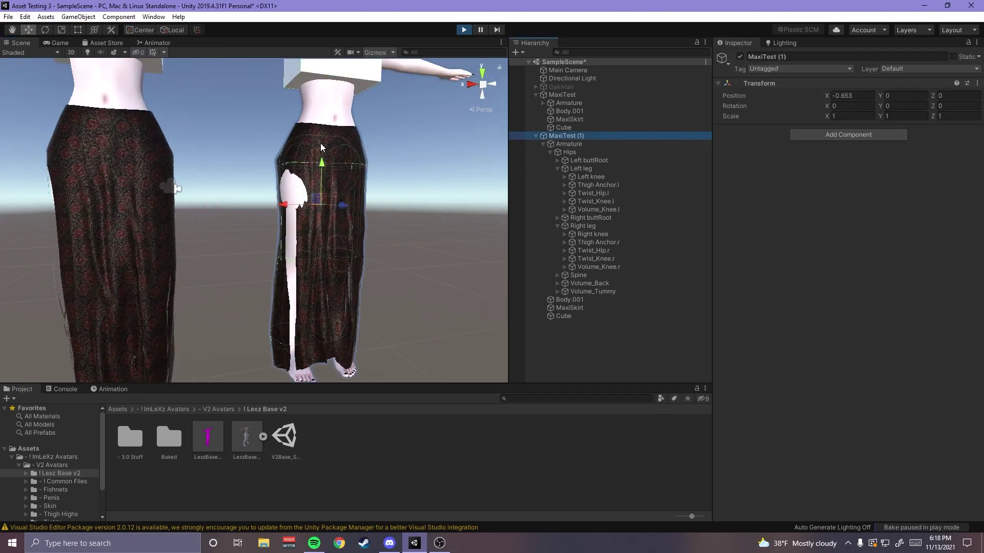
click(43, 32)
drag(331, 204, 348, 312)
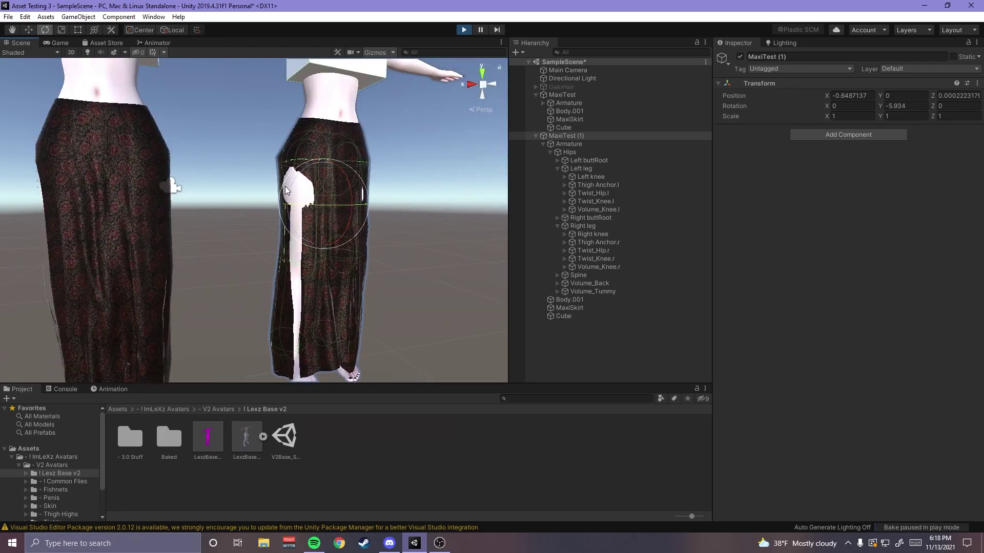
drag(318, 208, 288, 411)
click(464, 29)
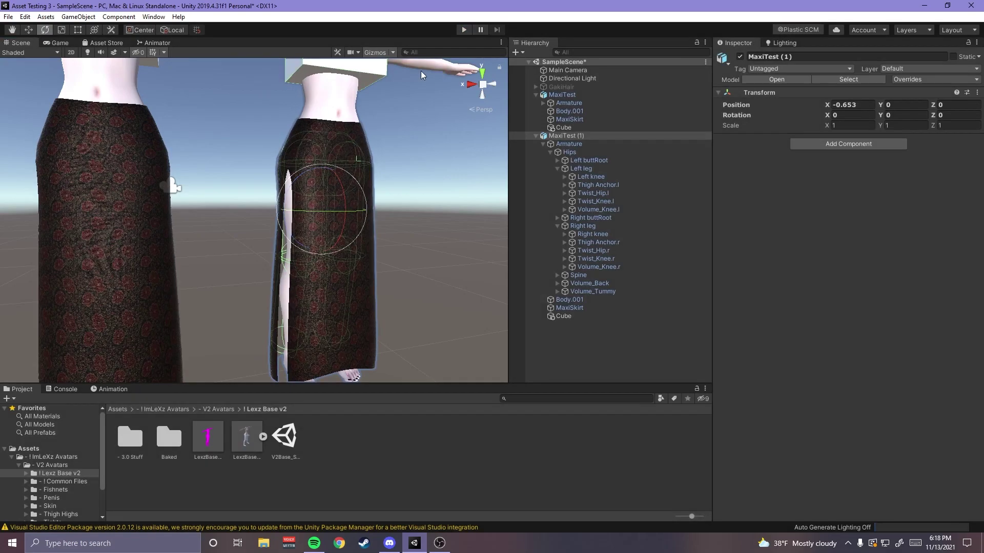
- Enable Selection Wire for selected objects in the Scene view
click(393, 52)
click(393, 87)
click(258, 112)
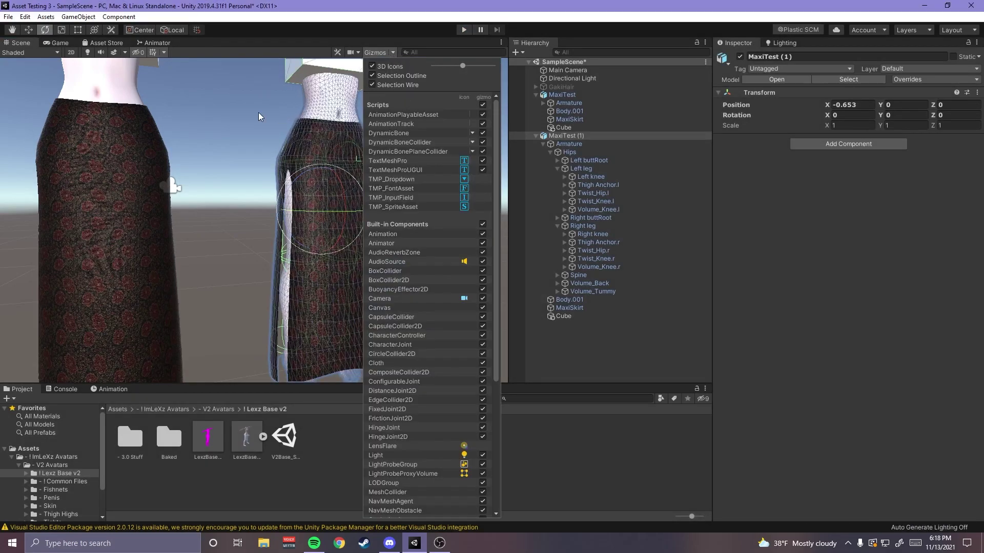
- Select the original MaxiTest avatar and examine its skirt mesh and collider outlines around the hips and side slit
click(162, 209)
alt+scroll(220, 217, up, 4)
alt+drag(224, 217, 196, 220)
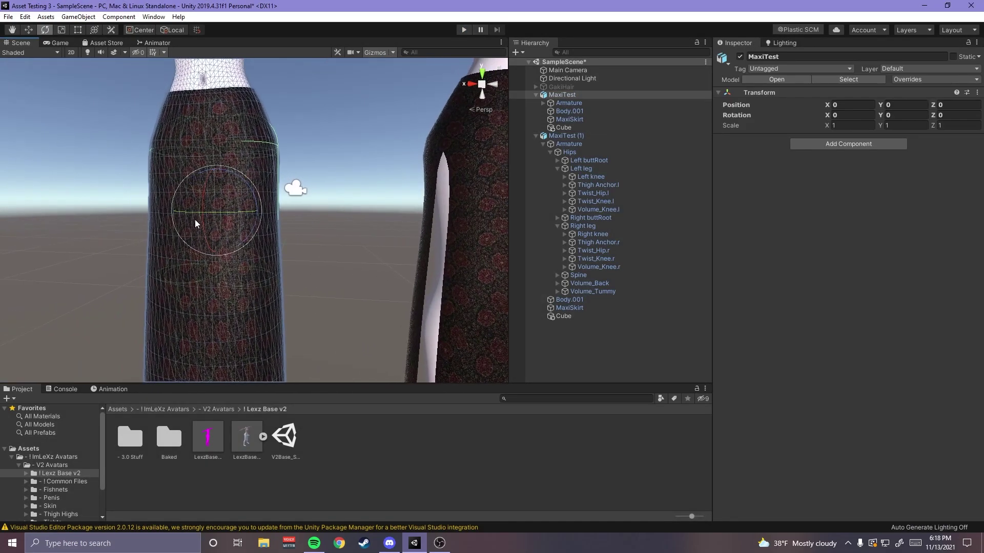
alt+scroll(206, 220, up, 2)
alt+right_drag(200, 163, 249, 302)
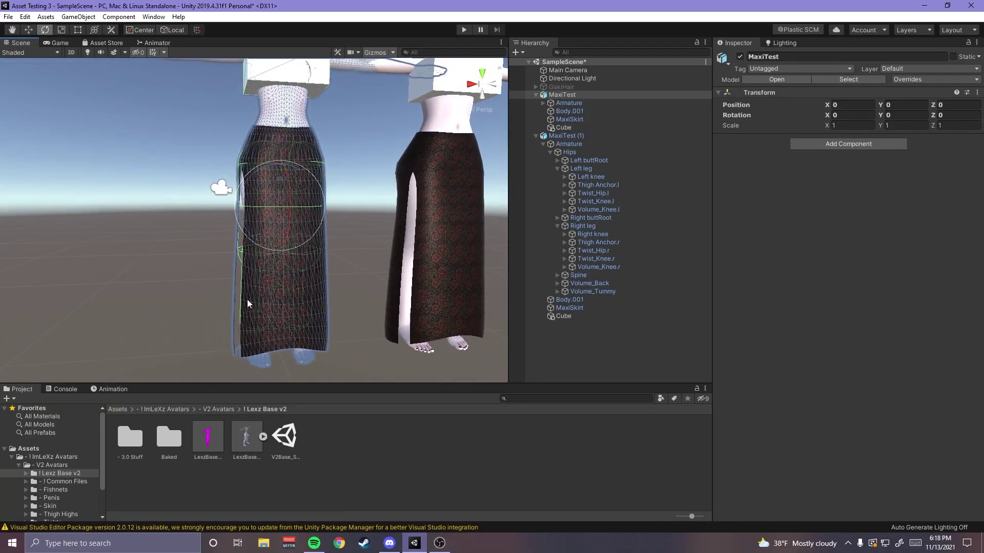
alt+drag(248, 303, 338, 300)
alt+right_drag(333, 299, 346, 297)
middle_drag(256, 102, 293, 235)
alt+right_drag(327, 283, 370, 287)
alt+drag(370, 289, 327, 130)
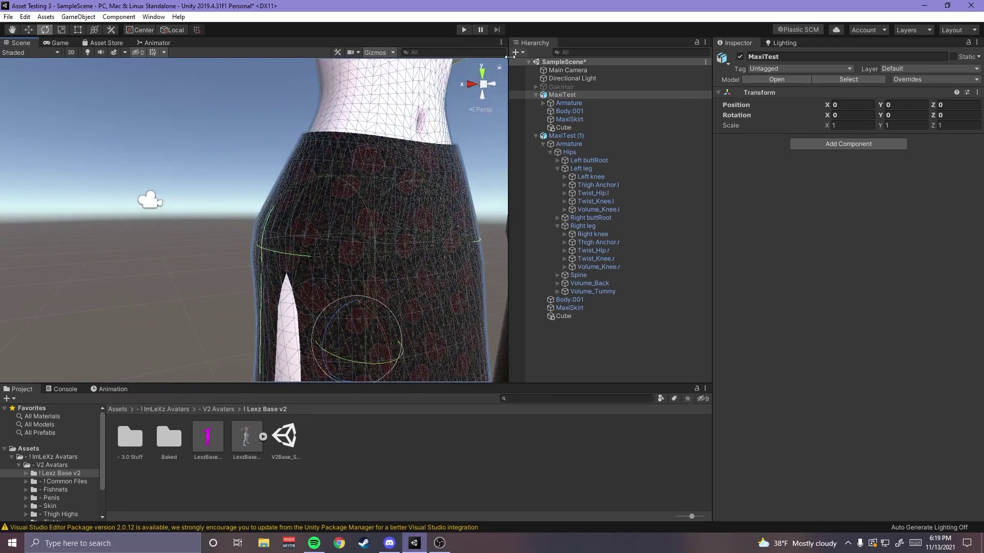
- Turn off gizmos in the Scene view to hide the collider outlines
click(375, 52)
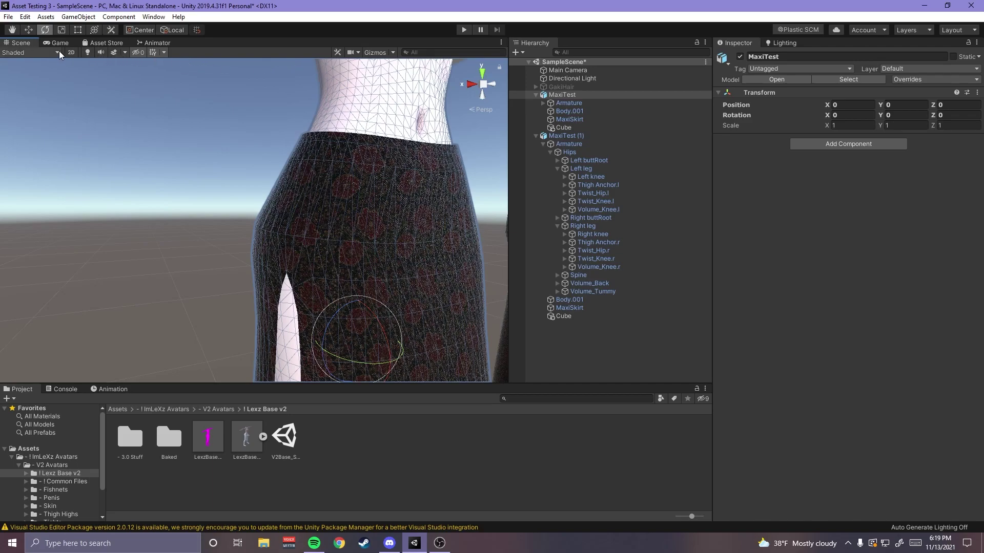
click(124, 53)
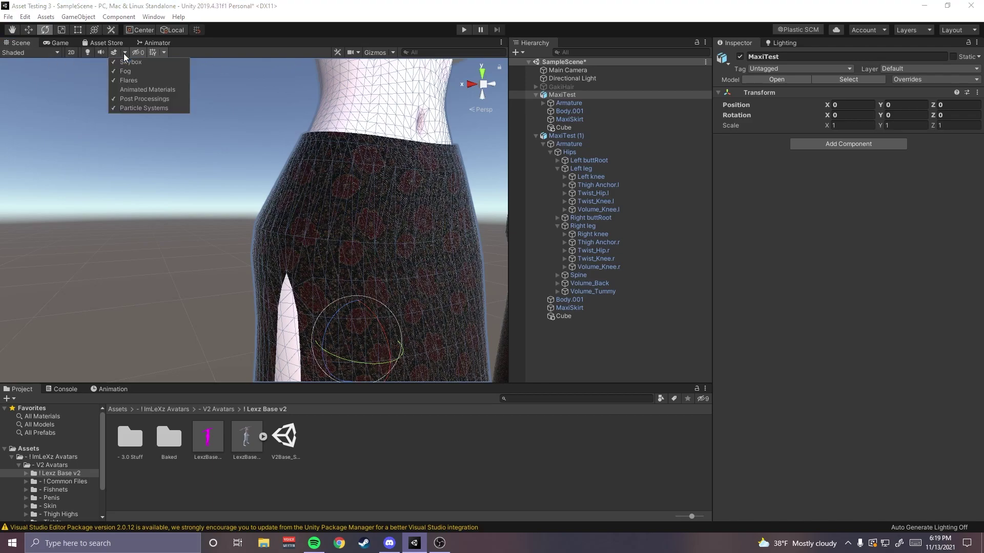
click(126, 54)
click(164, 53)
click(163, 53)
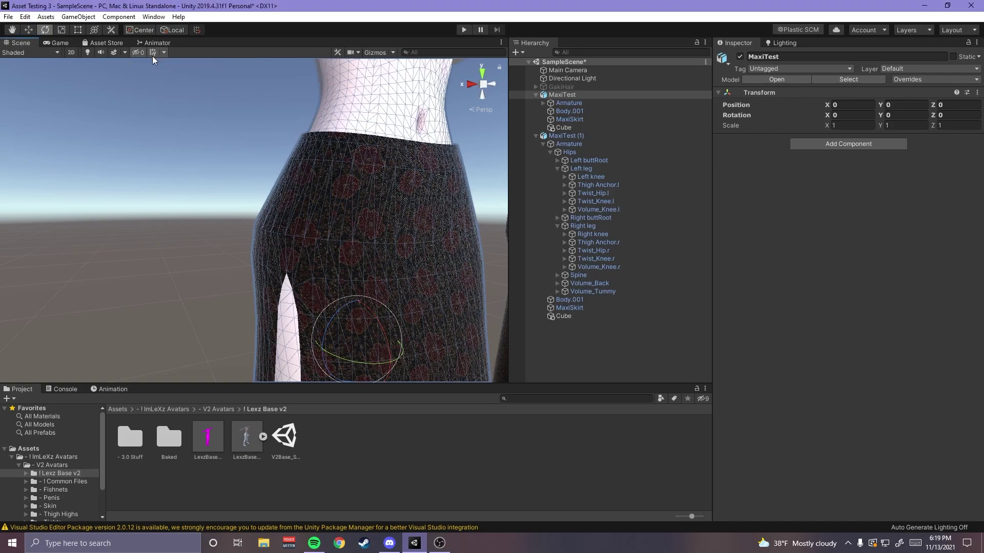
- Set the Scene view's draw mode to Shaded Wireframe and view the mesh of both avatars' skirts
click(56, 52)
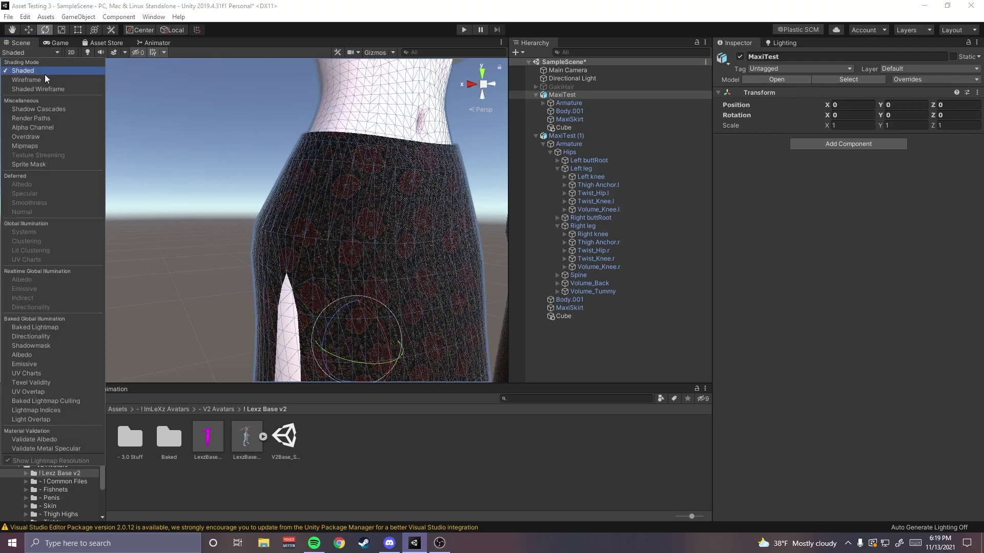
click(77, 80)
right_drag(342, 187, 319, 188)
key(d)
key(w)
key(s)
click(39, 52)
click(29, 89)
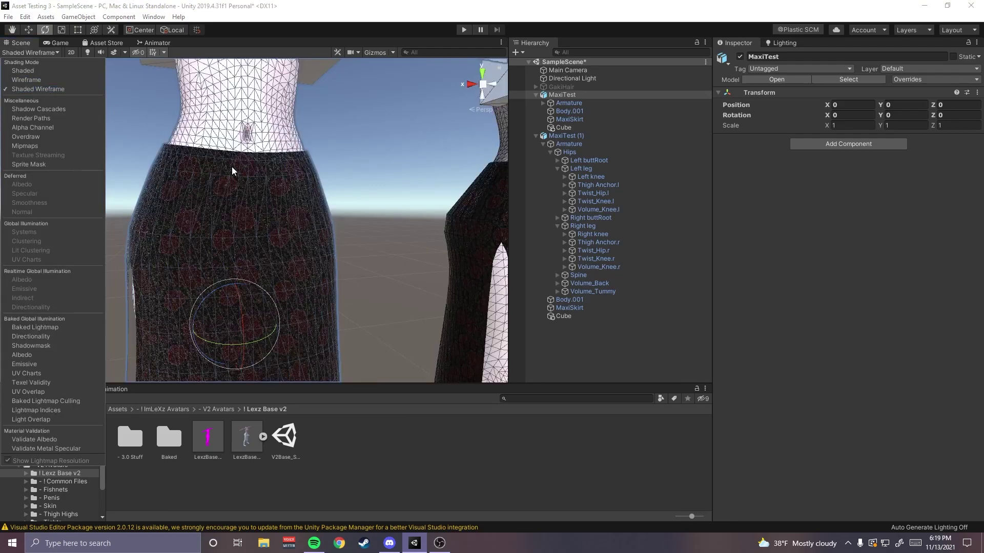
scroll(235, 167, up, 2)
alt+drag(248, 211, 308, 193)
scroll(319, 204, up, 3)
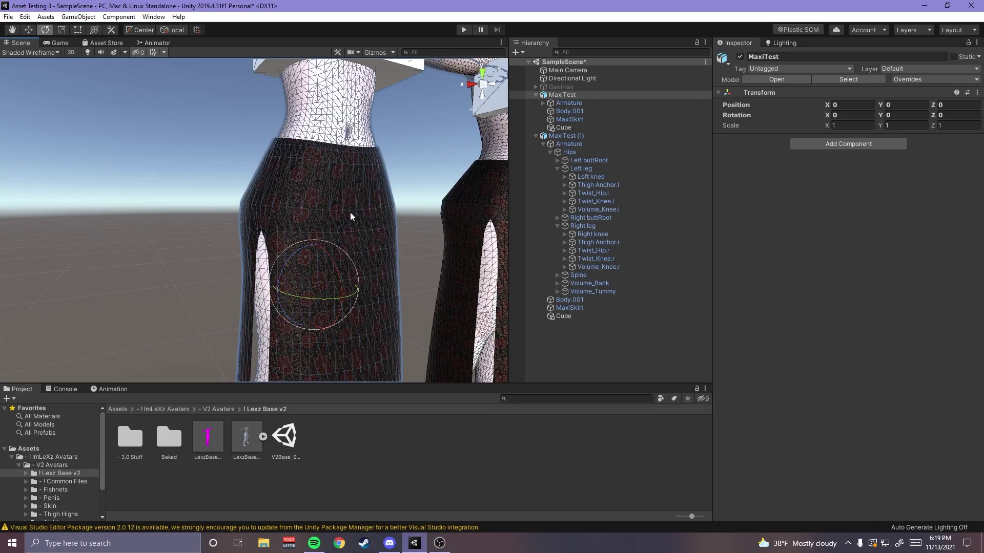
alt+right_drag(268, 209, 344, 224)
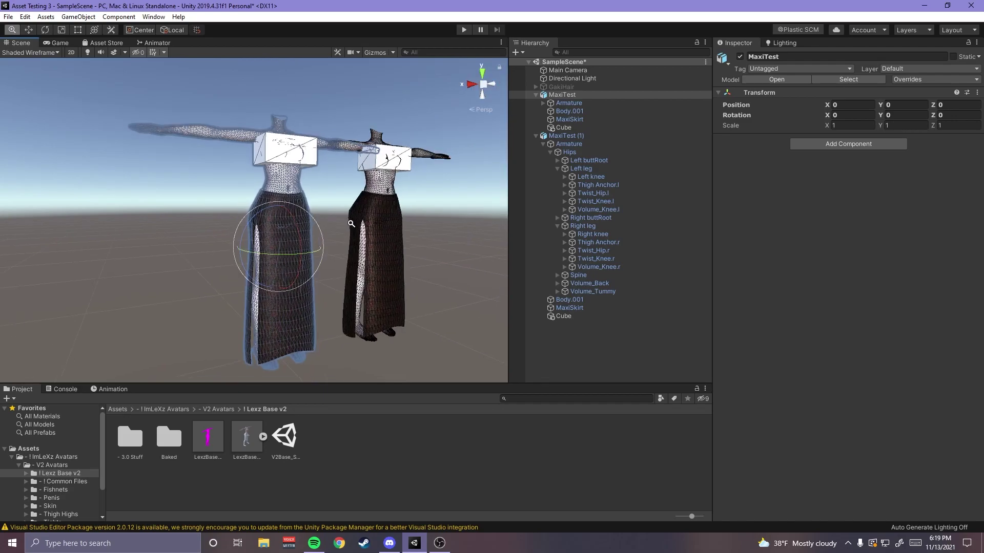
- Compare the wireframe meshes of both avatars' skirts from the front, focusing on the waist and the side slit
alt+drag(368, 255, 306, 260)
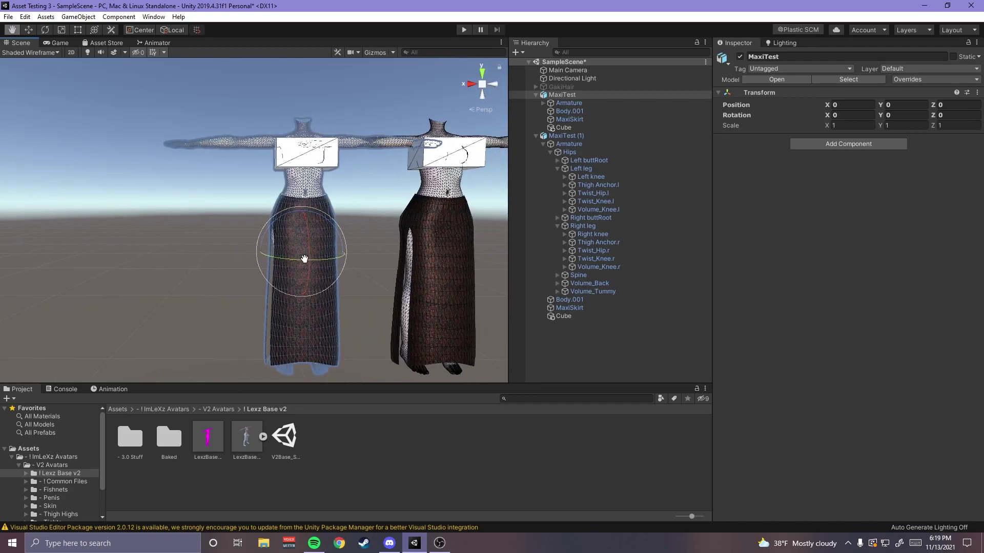
alt+right_drag(306, 259, 327, 259)
middle_drag(403, 259, 388, 267)
key(q)
right_drag(395, 268, 376, 234)
key(d)
middle_drag(384, 215, 370, 234)
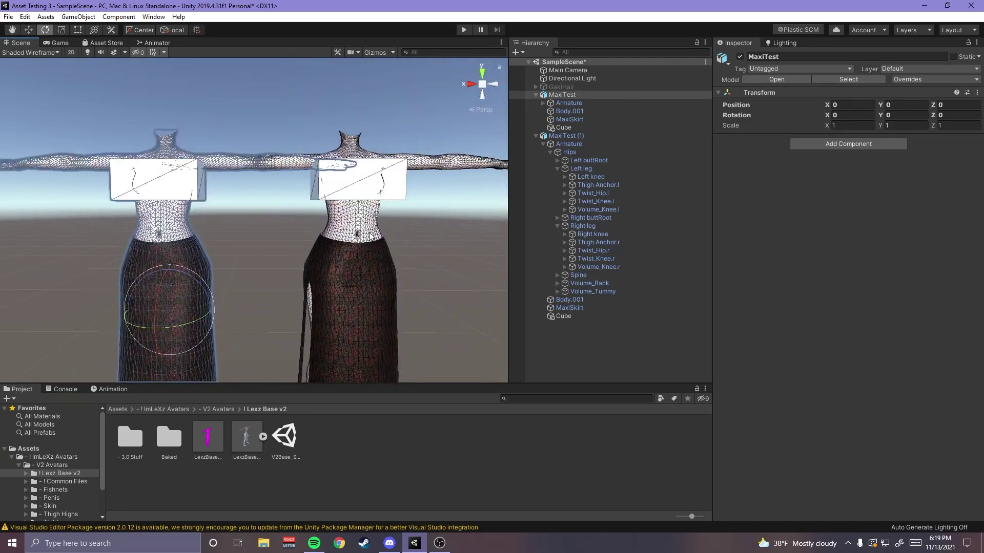
right_drag(370, 236, 271, 222)
middle_drag(270, 222, 325, 189)
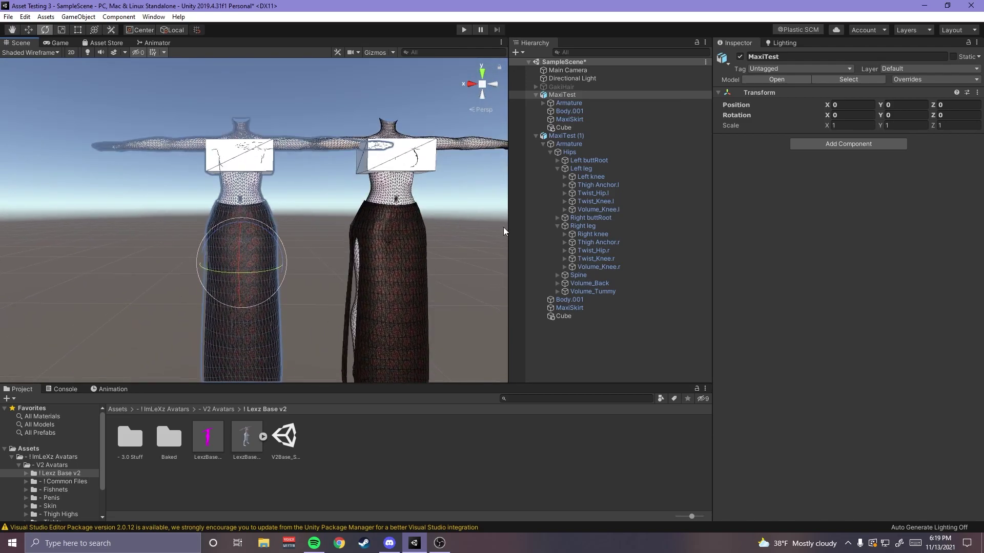
mouse_move(324, 239)
right_down()
mouse_move(317, 230)
mouse_move(331, 230)
right_up()
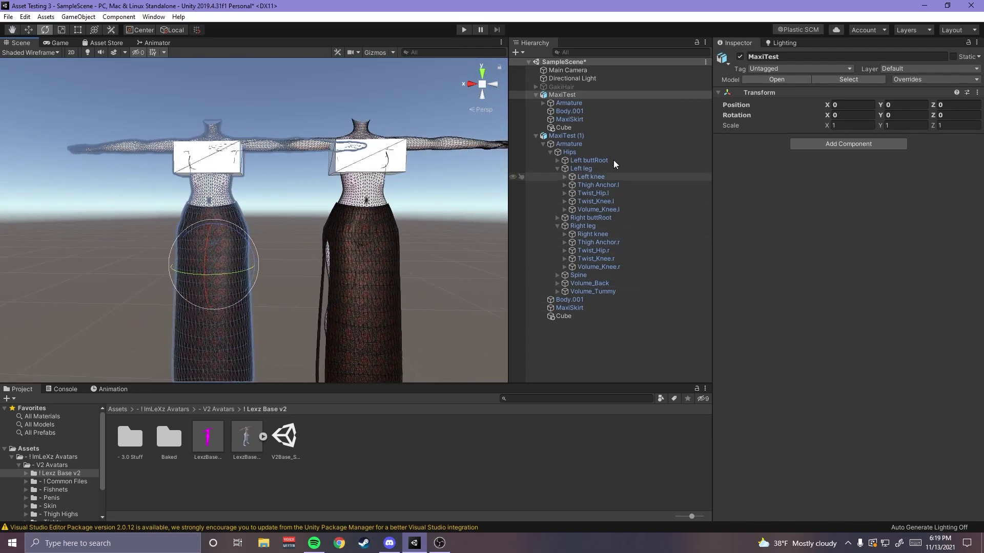
- Set the Scene view's draw mode to Shaded and deactivate the MaxiSkirt object on MaxiTest (1)
click(54, 52)
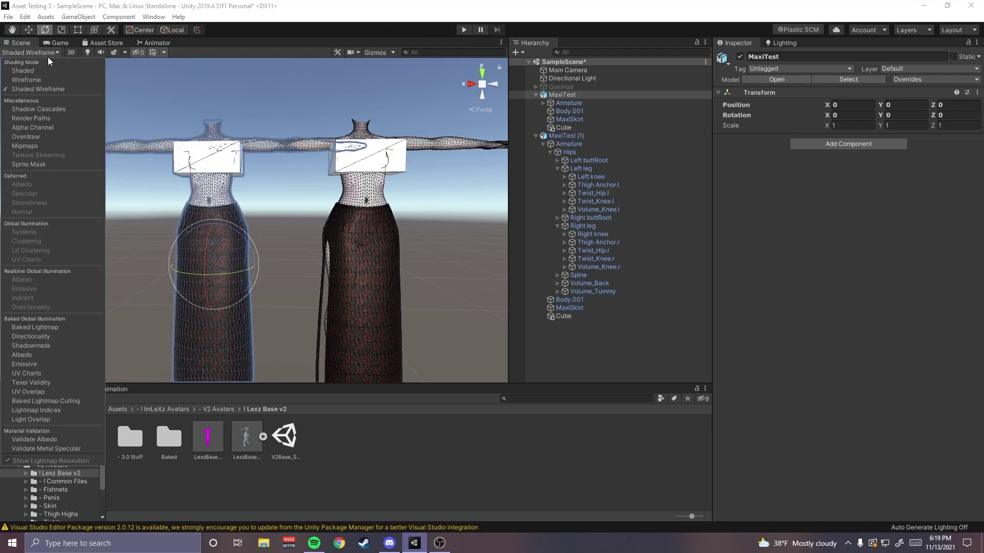
click(46, 71)
click(360, 245)
key(f)
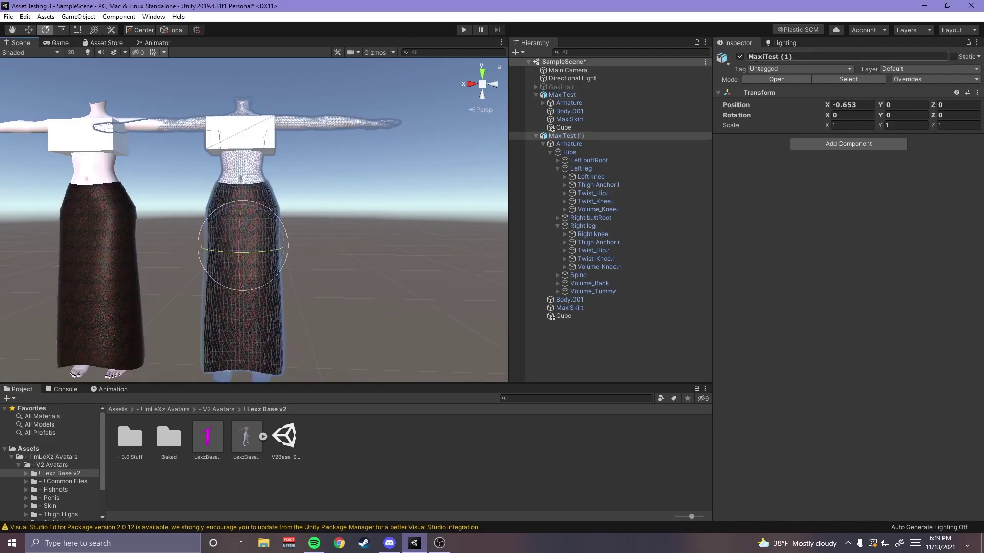
click(273, 299)
click(741, 56)
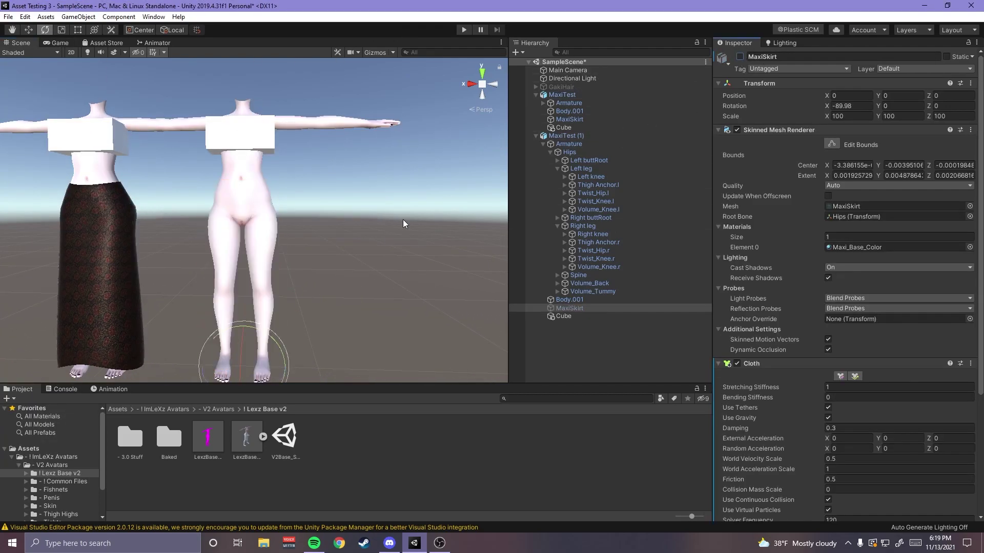
- Try to shift the original avatar's MaxiSkirt along X and take it out of the MaxiTest prefab instance
click(97, 245)
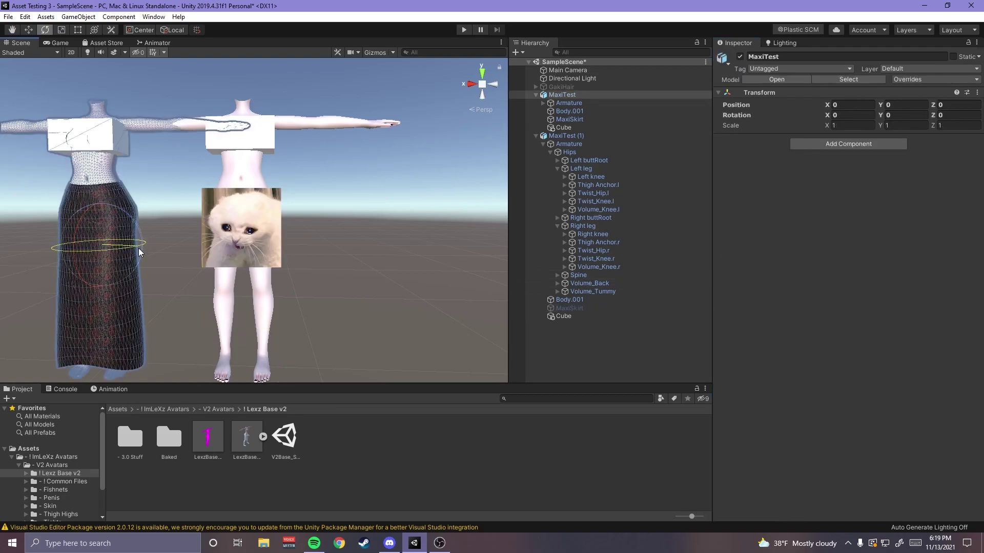
click(132, 312)
key(w)
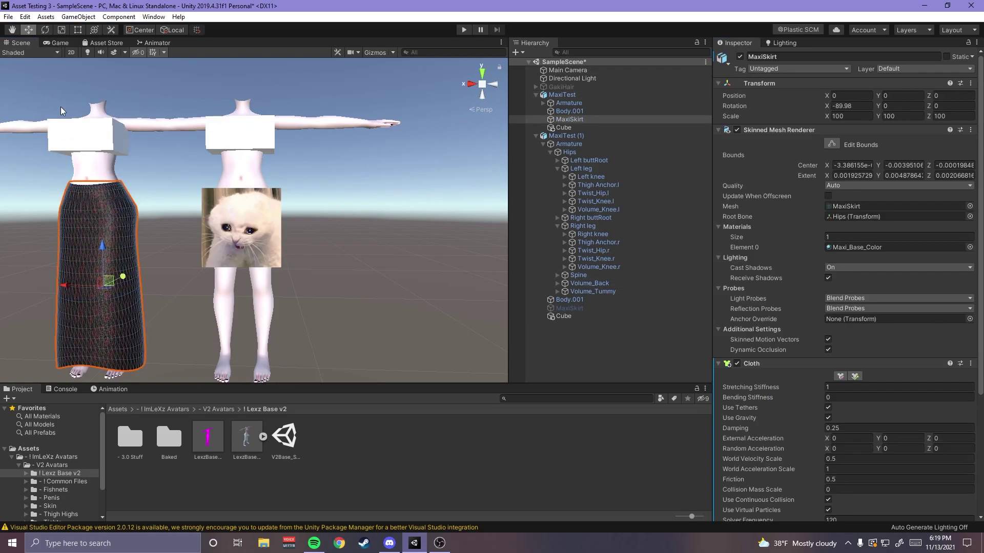
mouse_move(78, 284)
mouse_down()
mouse_move(174, 310)
mouse_move(53, 293)
mouse_move(145, 296)
mouse_move(82, 288)
mouse_up()
drag(568, 119, 568, 338)
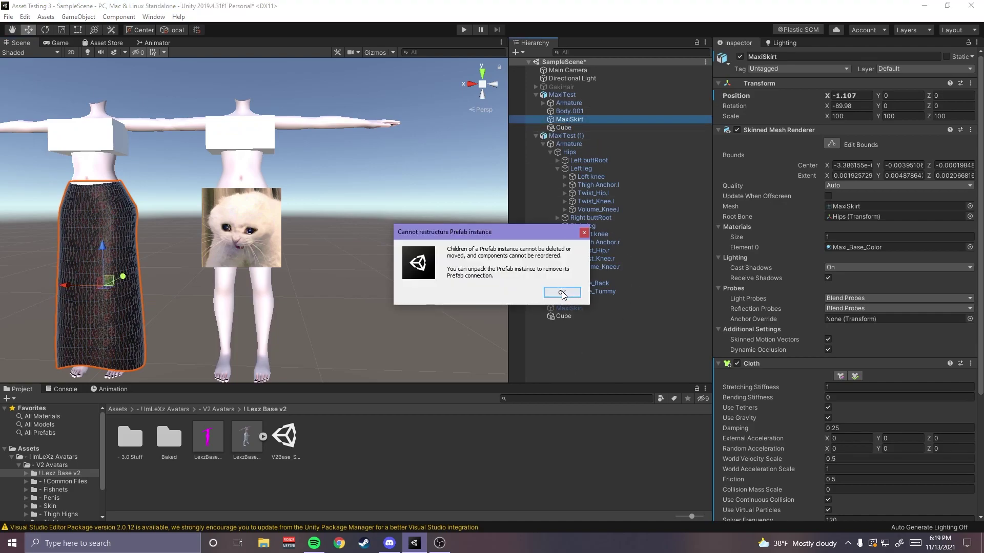
click(563, 292)
- Unpack the MaxiTest and MaxiTest (1) prefab instances, and move the original MaxiSkirt out of MaxiTest to the scene root
right_click(568, 95)
click(615, 219)
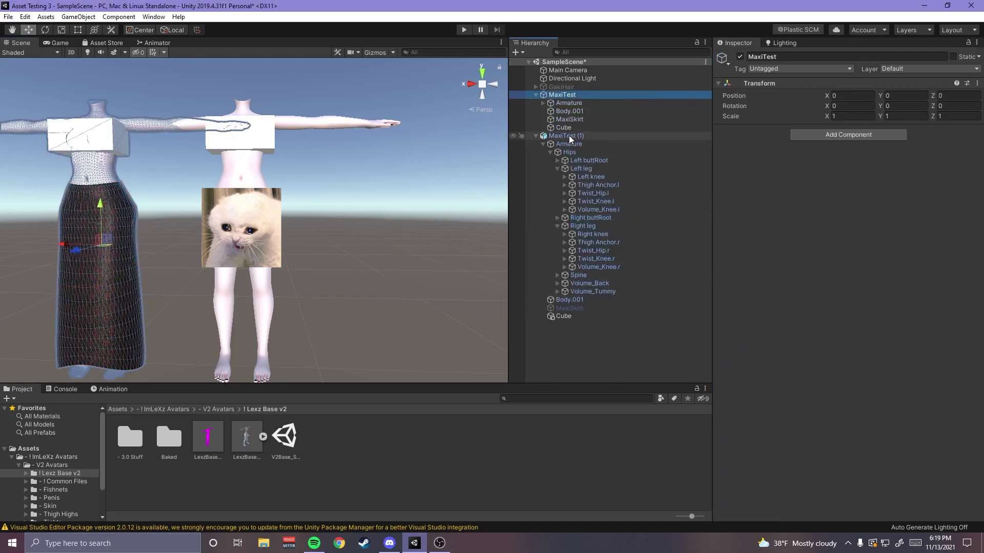
right_click(569, 140)
click(615, 262)
click(118, 264)
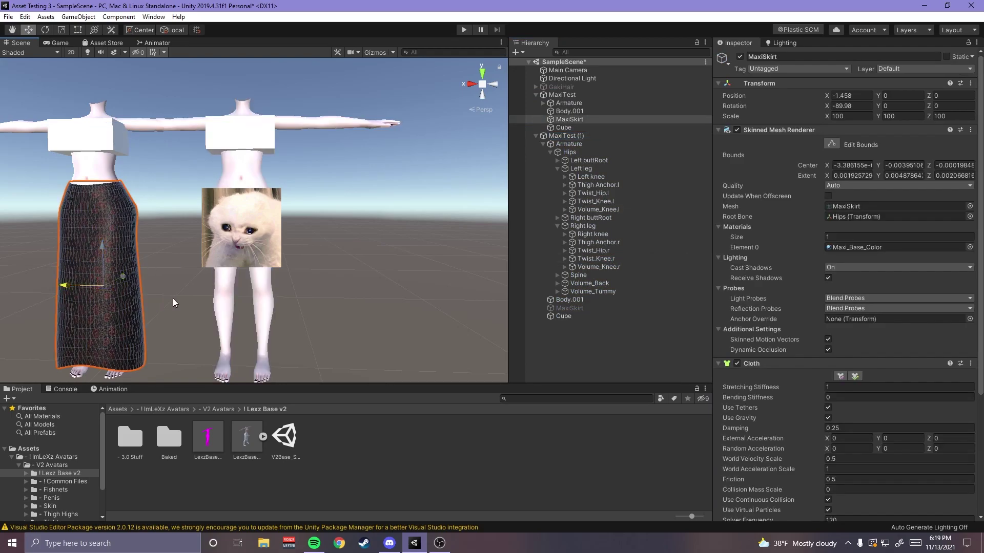
drag(569, 119, 584, 371)
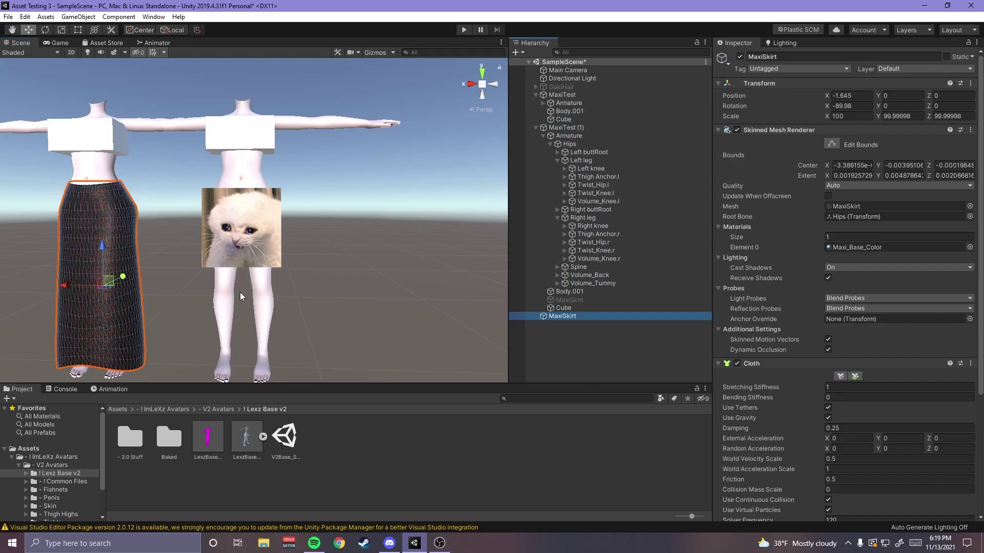
- Try to move the unparented MaxiSkirt along X toward the duplicated avatar
drag(63, 284, 469, 306)
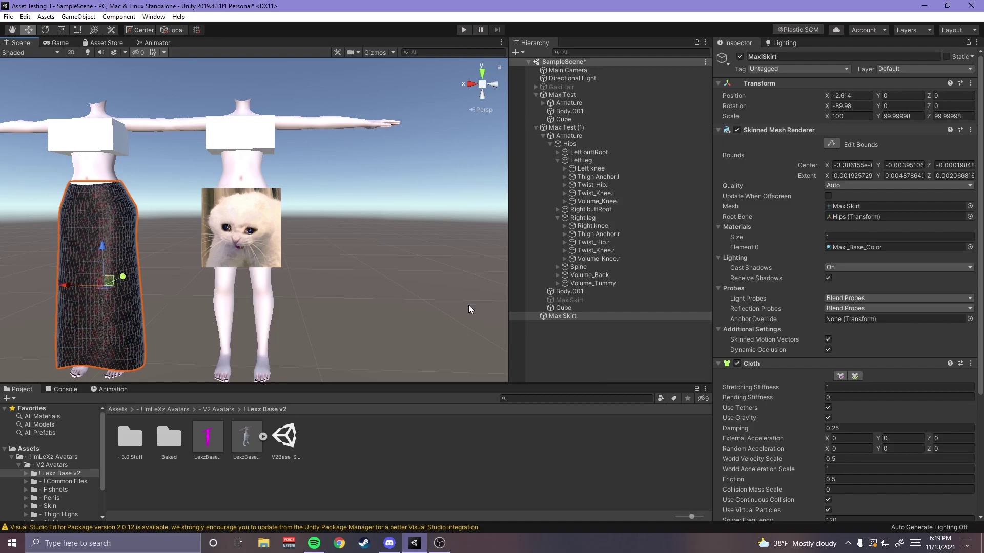
middle_drag(295, 207, 416, 207)
scroll(457, 205, down, 6)
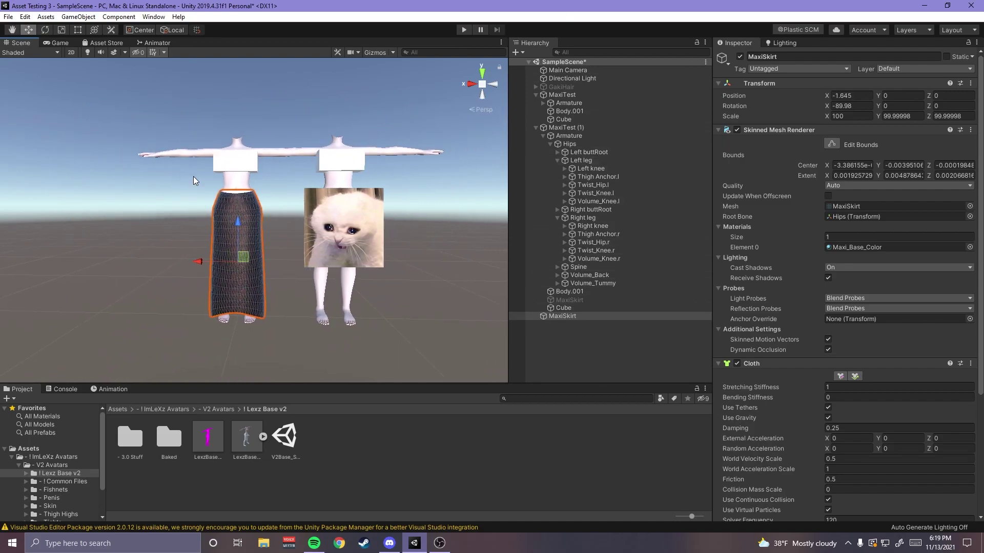
- Delete the original avatar's Body.001 and Cube, and place MaxiSkirt back under MaxiTest
click(242, 181)
key(Delete)
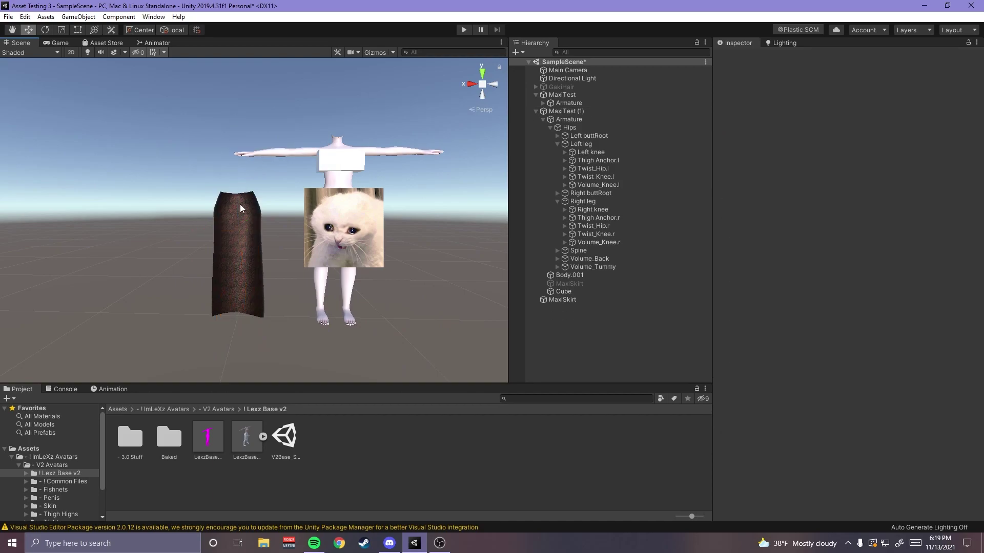
click(240, 204)
drag(563, 299, 567, 94)
- Move MaxiTest along X until its skirt fits the duplicated avatar's body, and parent it under MaxiTest (1)'s Armature
click(562, 94)
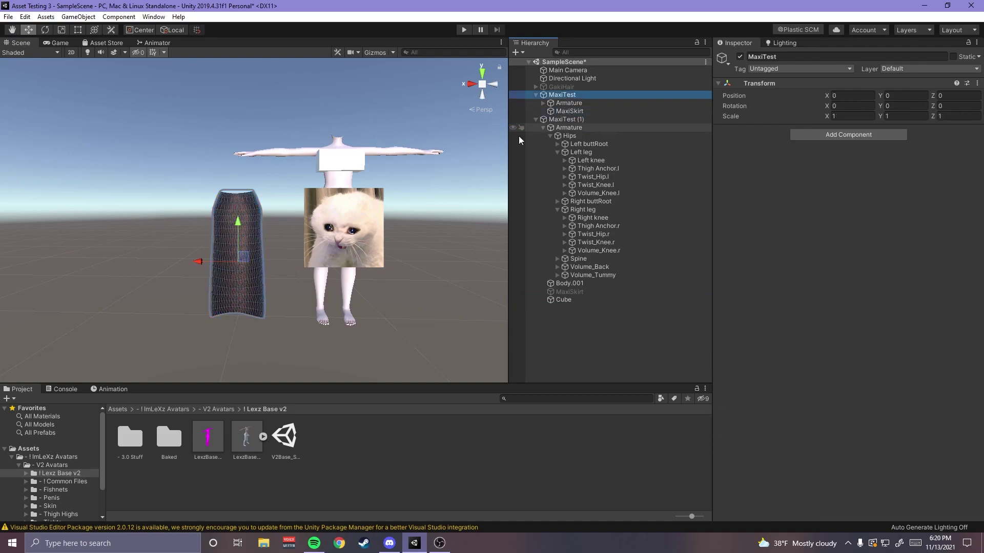
drag(195, 262, 421, 250)
scroll(421, 250, up, 1)
drag(564, 95, 575, 128)
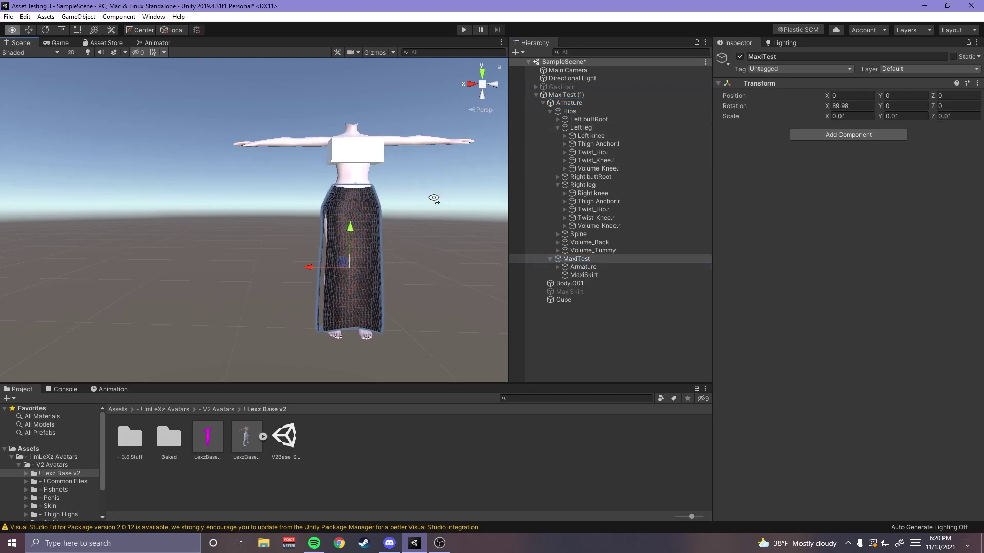
alt+drag(432, 197, 265, 200)
click(348, 179)
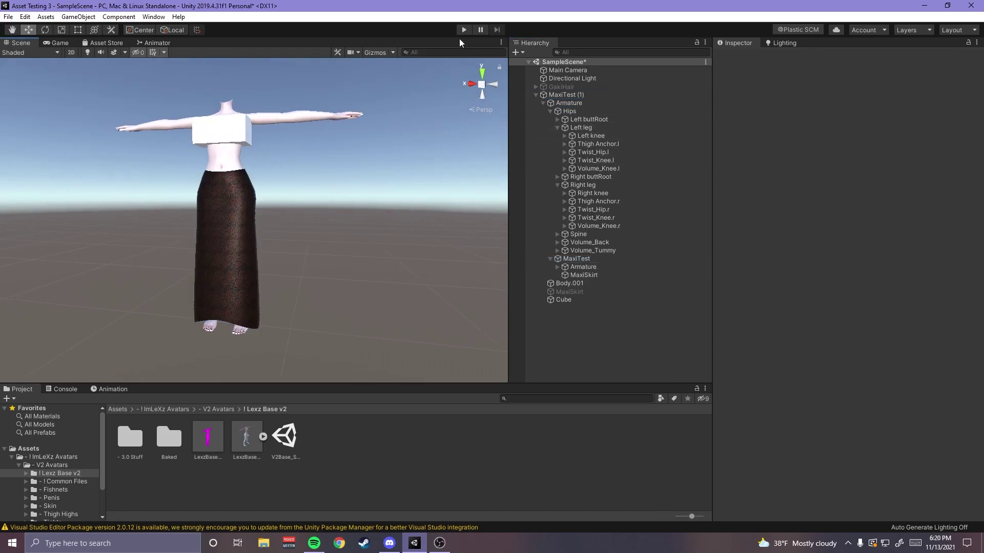
- Enter play mode and examine how the skirt drapes around the feet, side slit and hips, checking for clipping
key(ctrl+p)
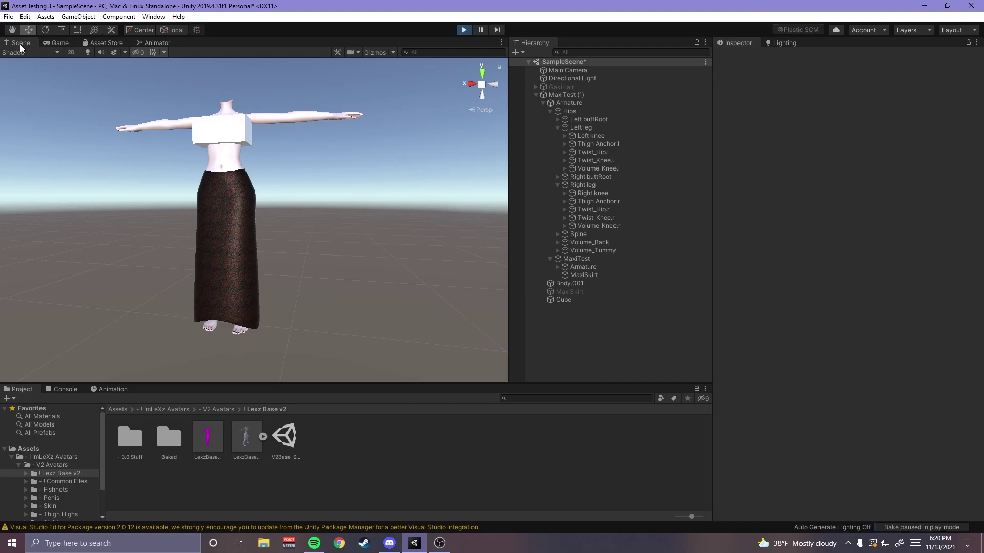
alt+right_drag(386, 202, 263, 252)
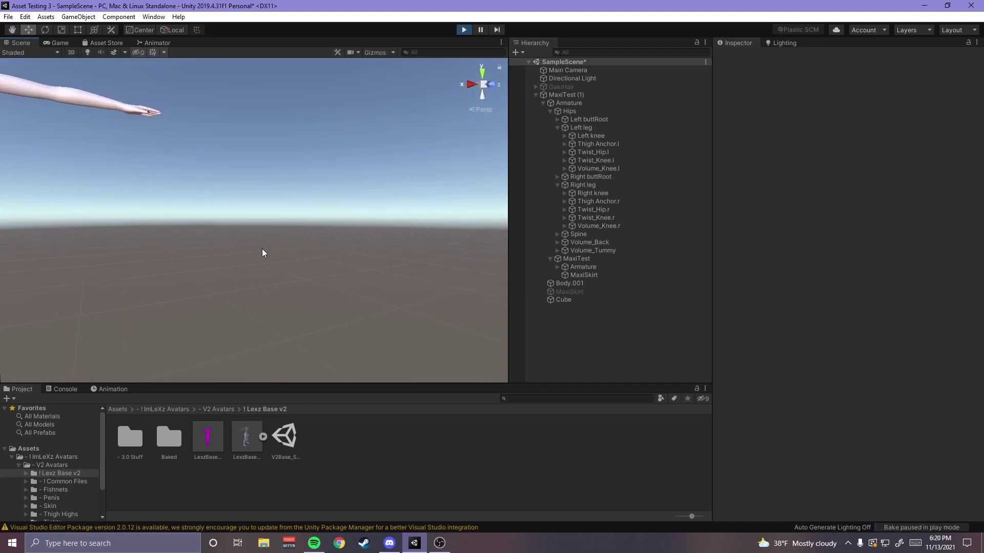
middle_drag(263, 253, 274, 209)
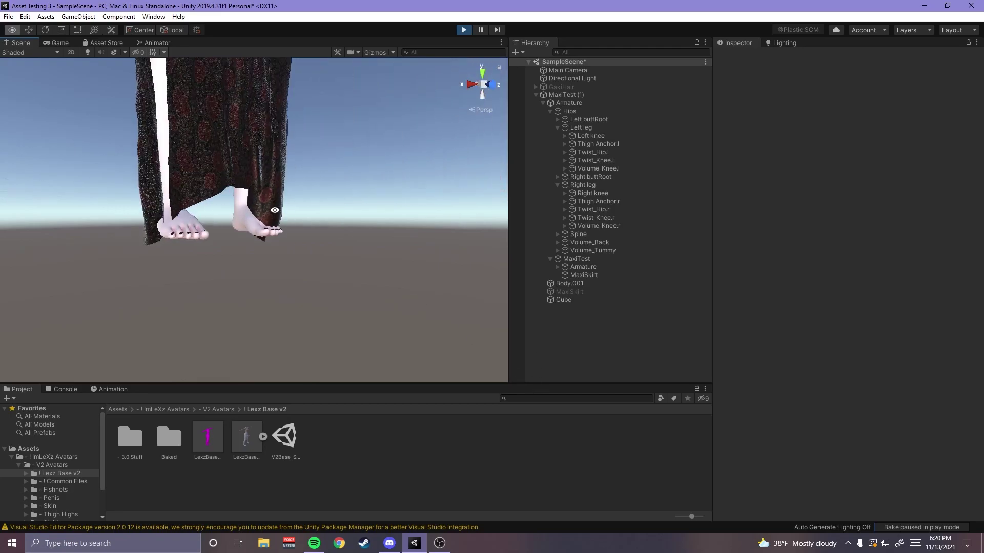
alt+right_drag(275, 209, 330, 212)
alt+drag(330, 212, 297, 208)
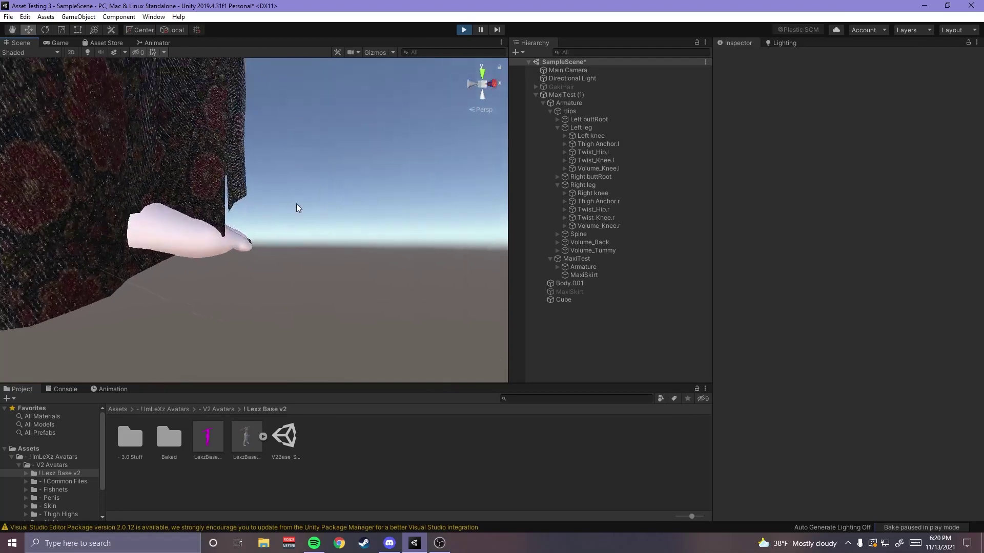
middle_drag(297, 208, 345, 210)
alt+right_drag(345, 210, 287, 215)
alt+drag(288, 215, 266, 246)
middle_drag(266, 246, 253, 270)
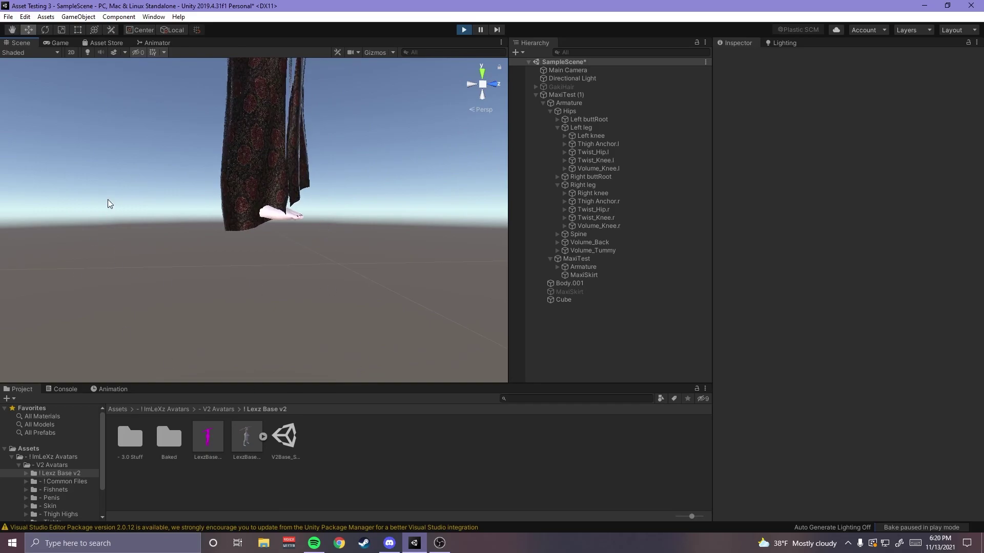
scroll(333, 229, down, 15)
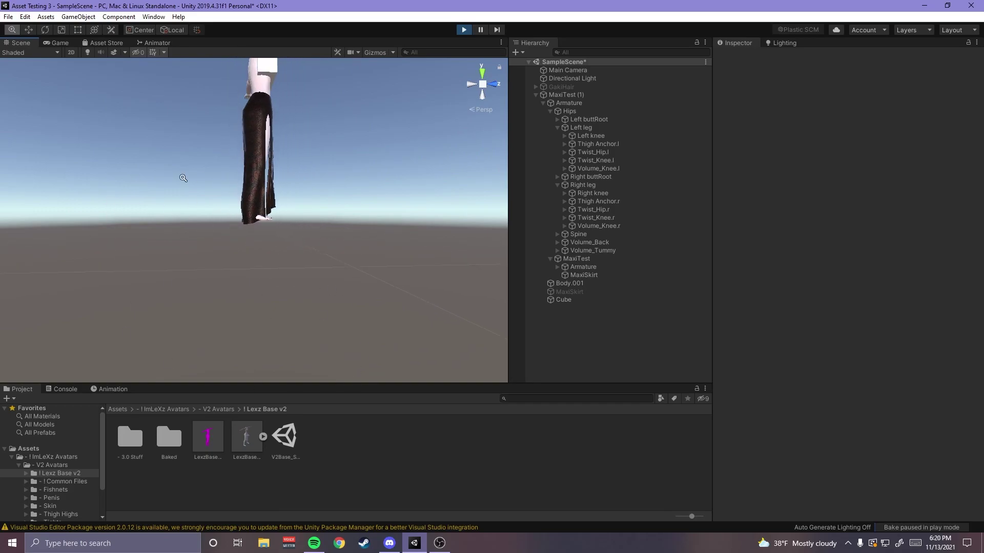
alt+drag(407, 203, 241, 238)
middle_drag(241, 238, 47, 283)
scroll(301, 282, up, 3)
alt+drag(301, 281, 172, 247)
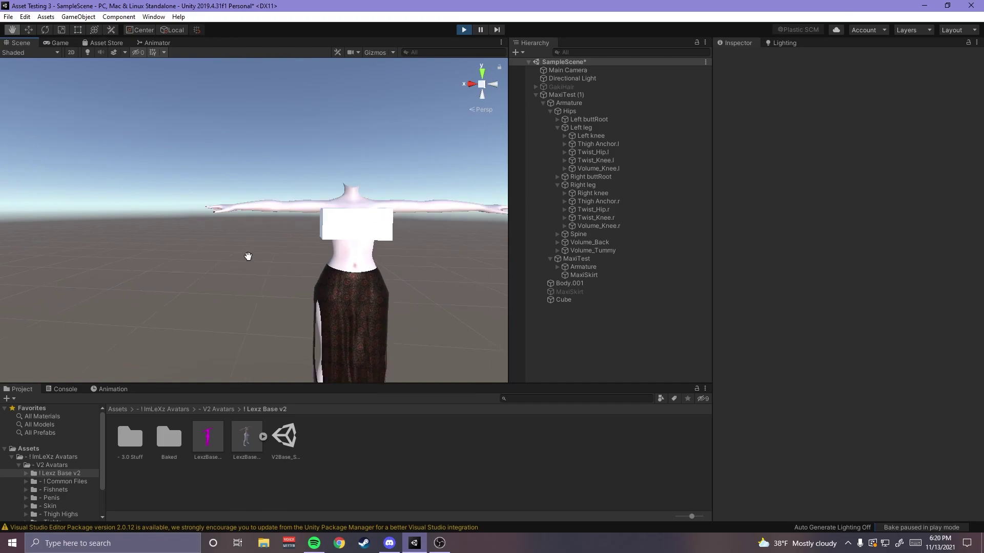